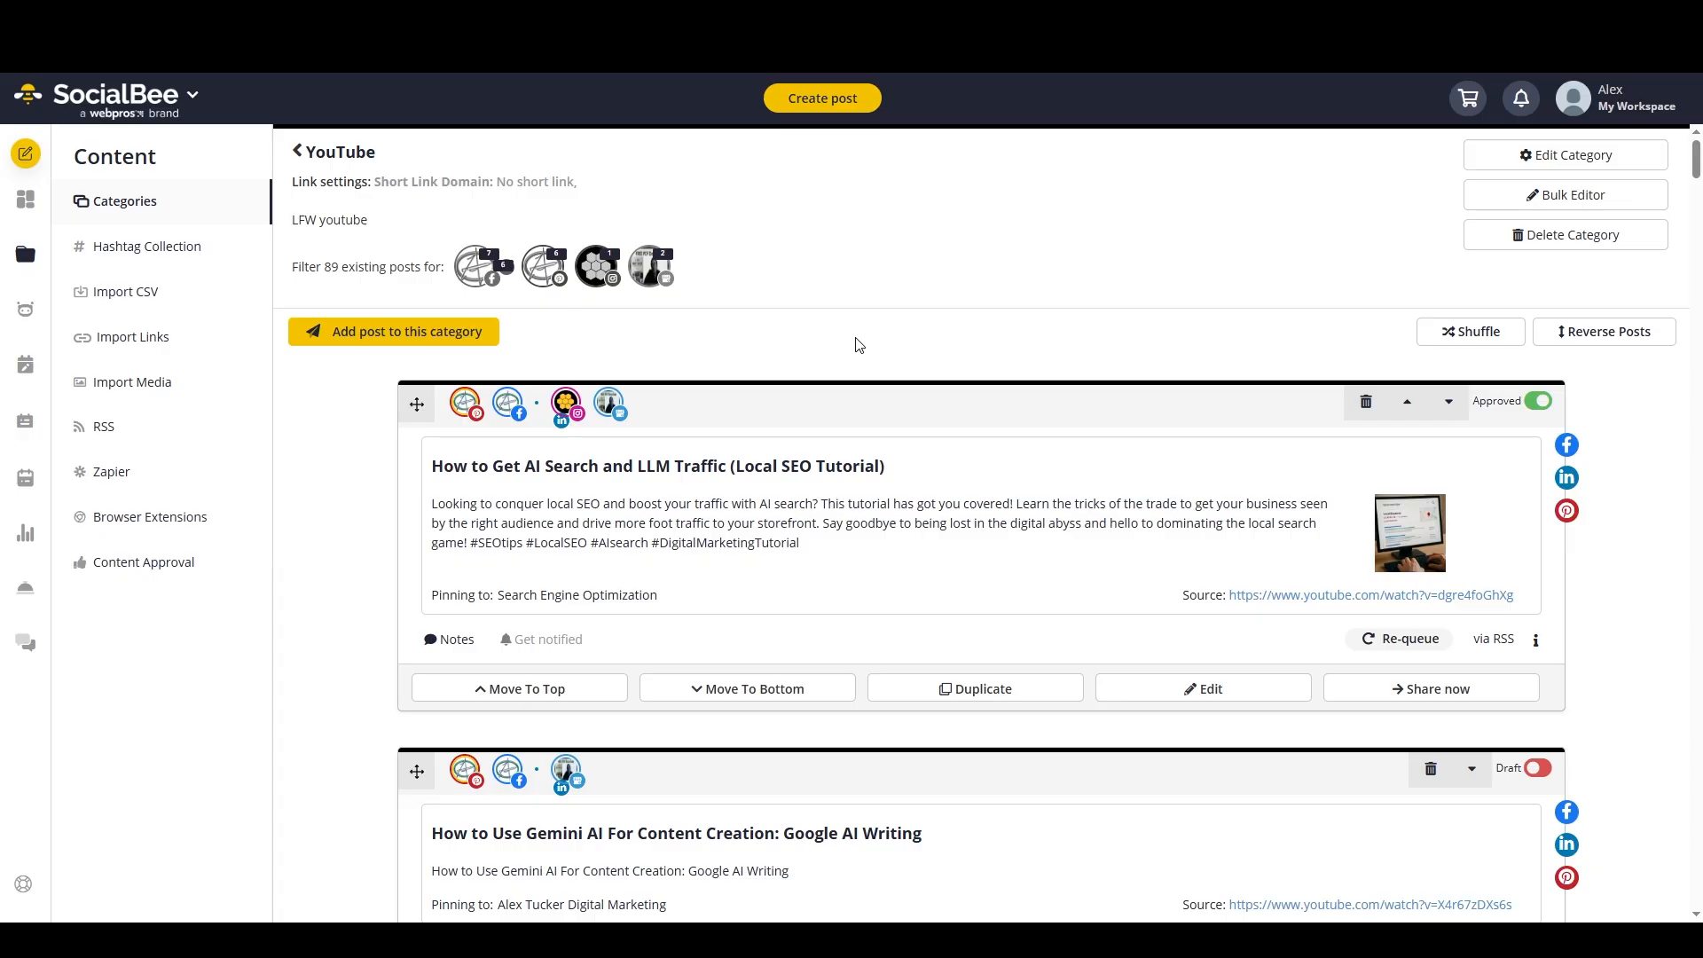
Look through the content categories and visit the link, RSS and CSV import pages
click(769, 424)
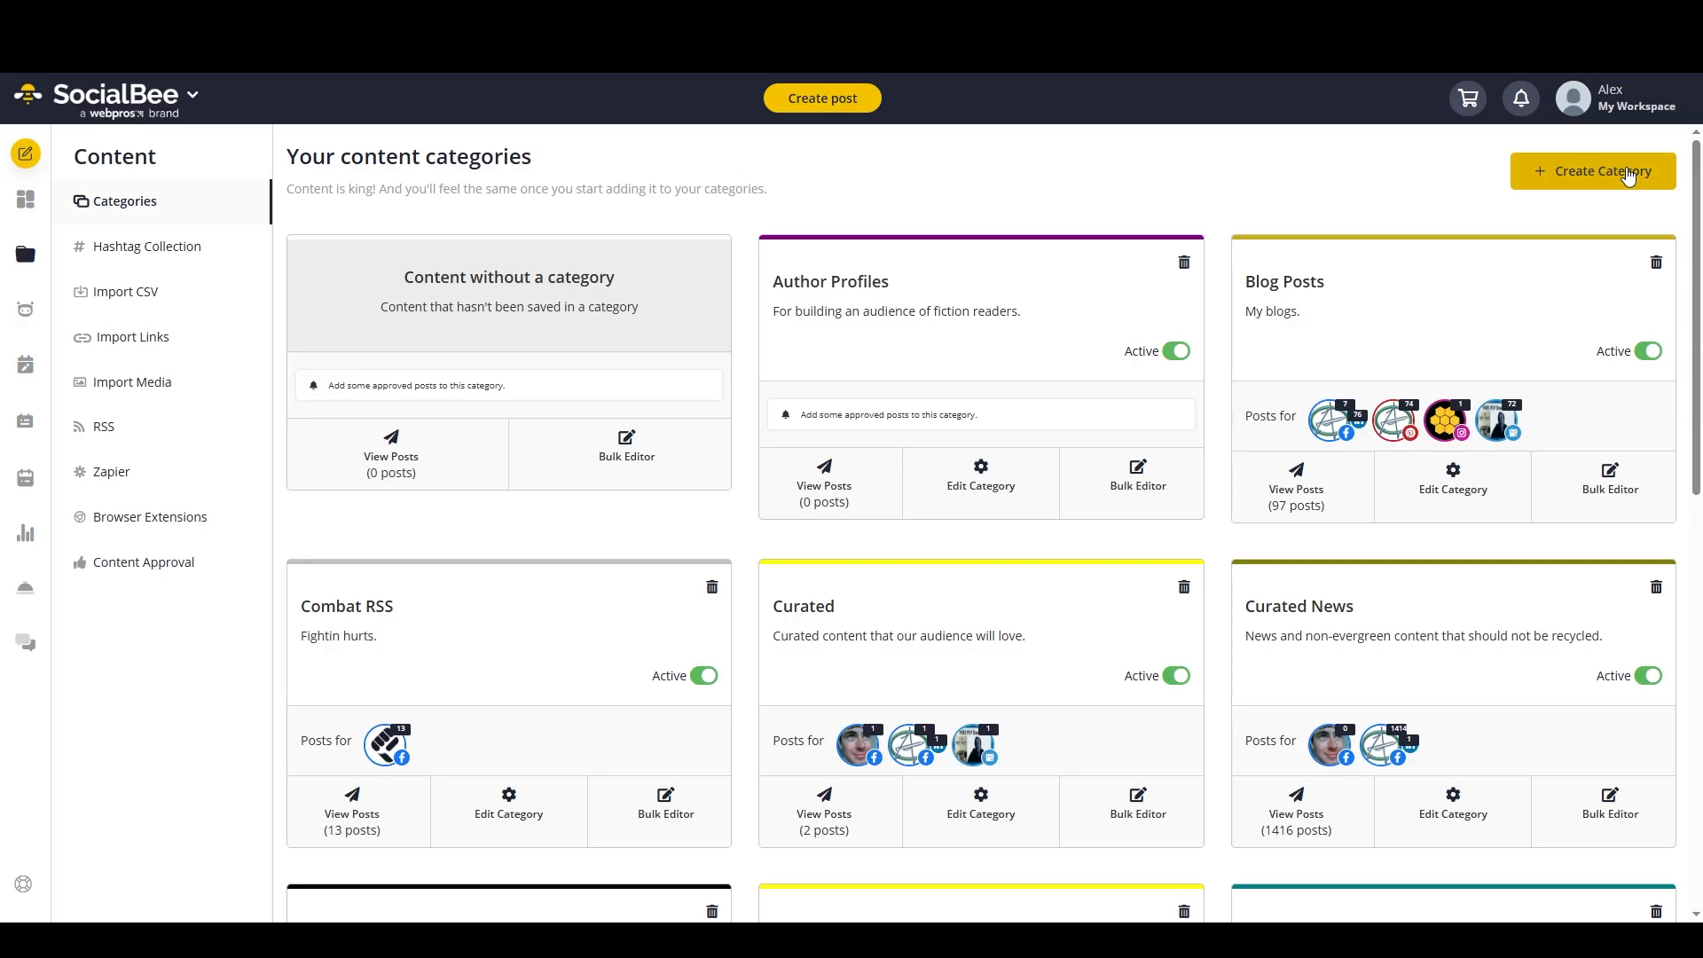
scroll(1390, 487, down, 4)
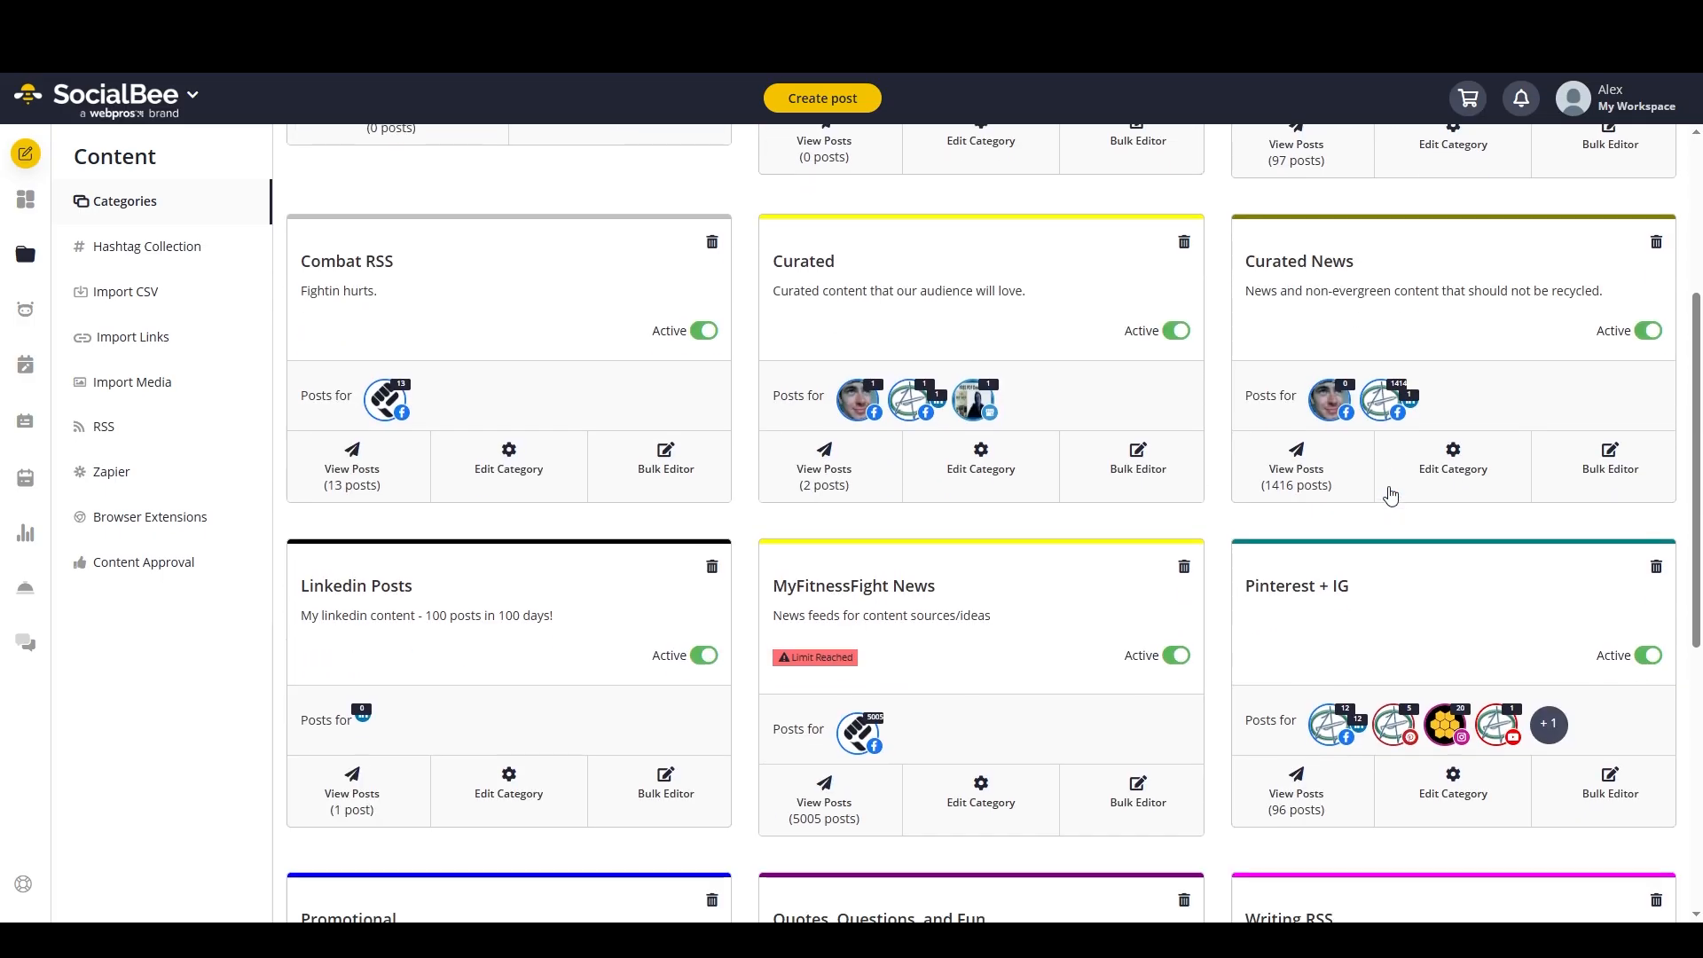
scroll(1391, 495, up, 4)
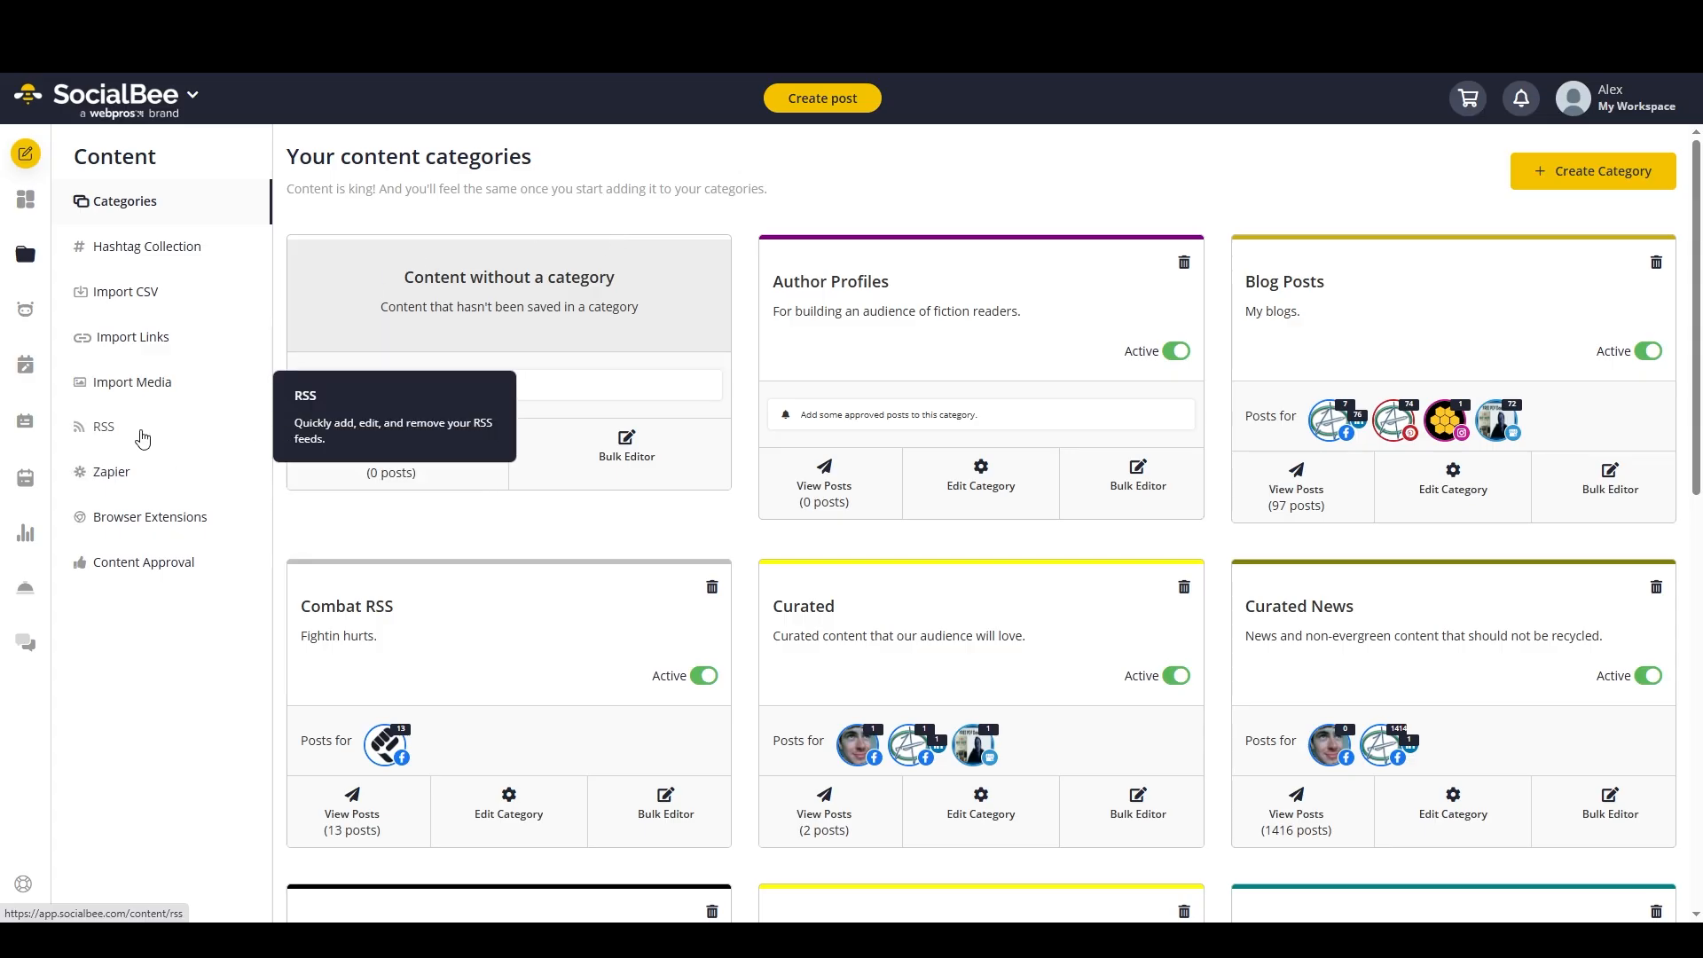
click(169, 339)
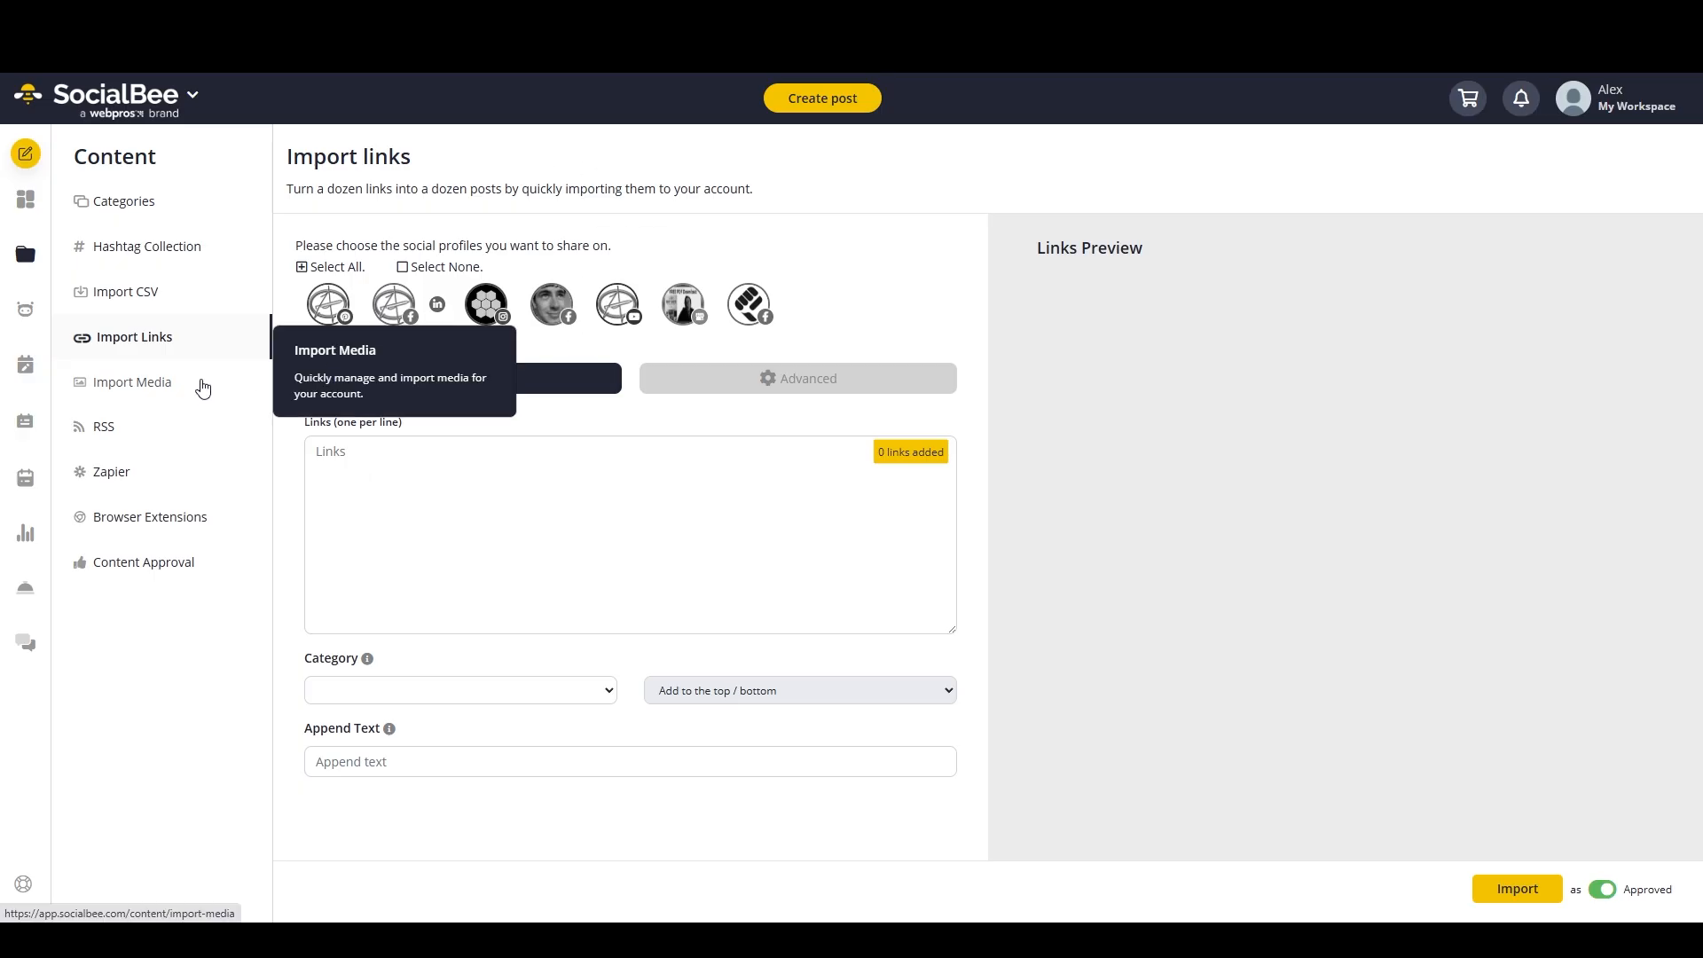
click(124, 427)
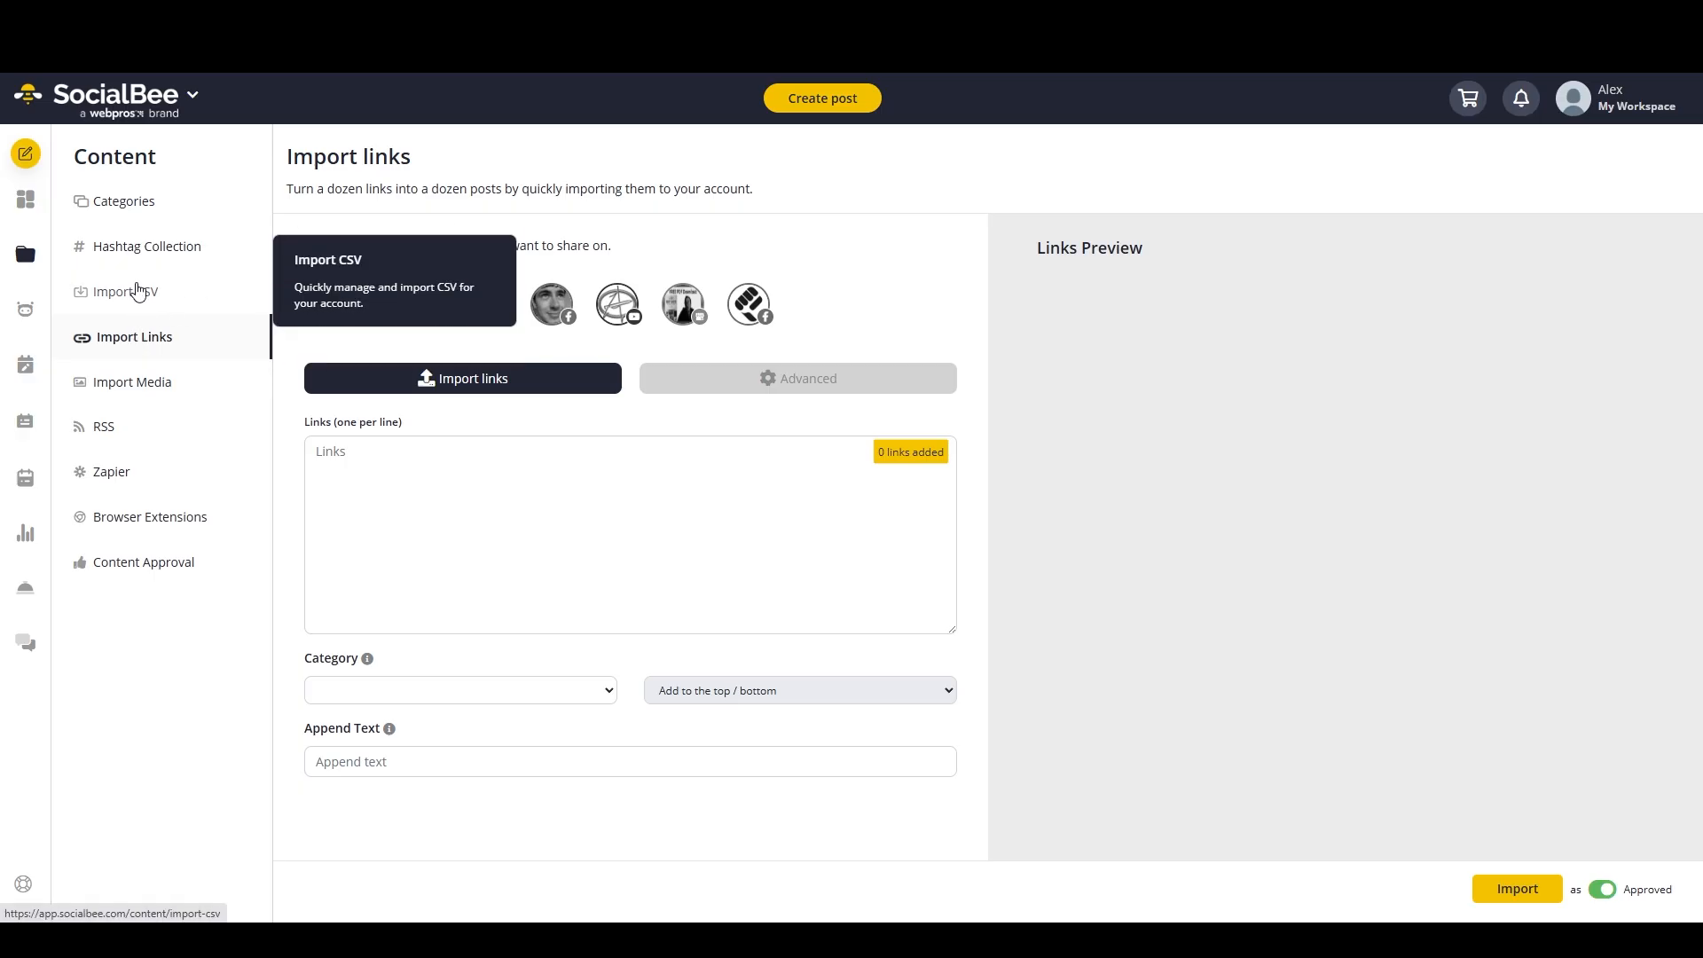
click(133, 291)
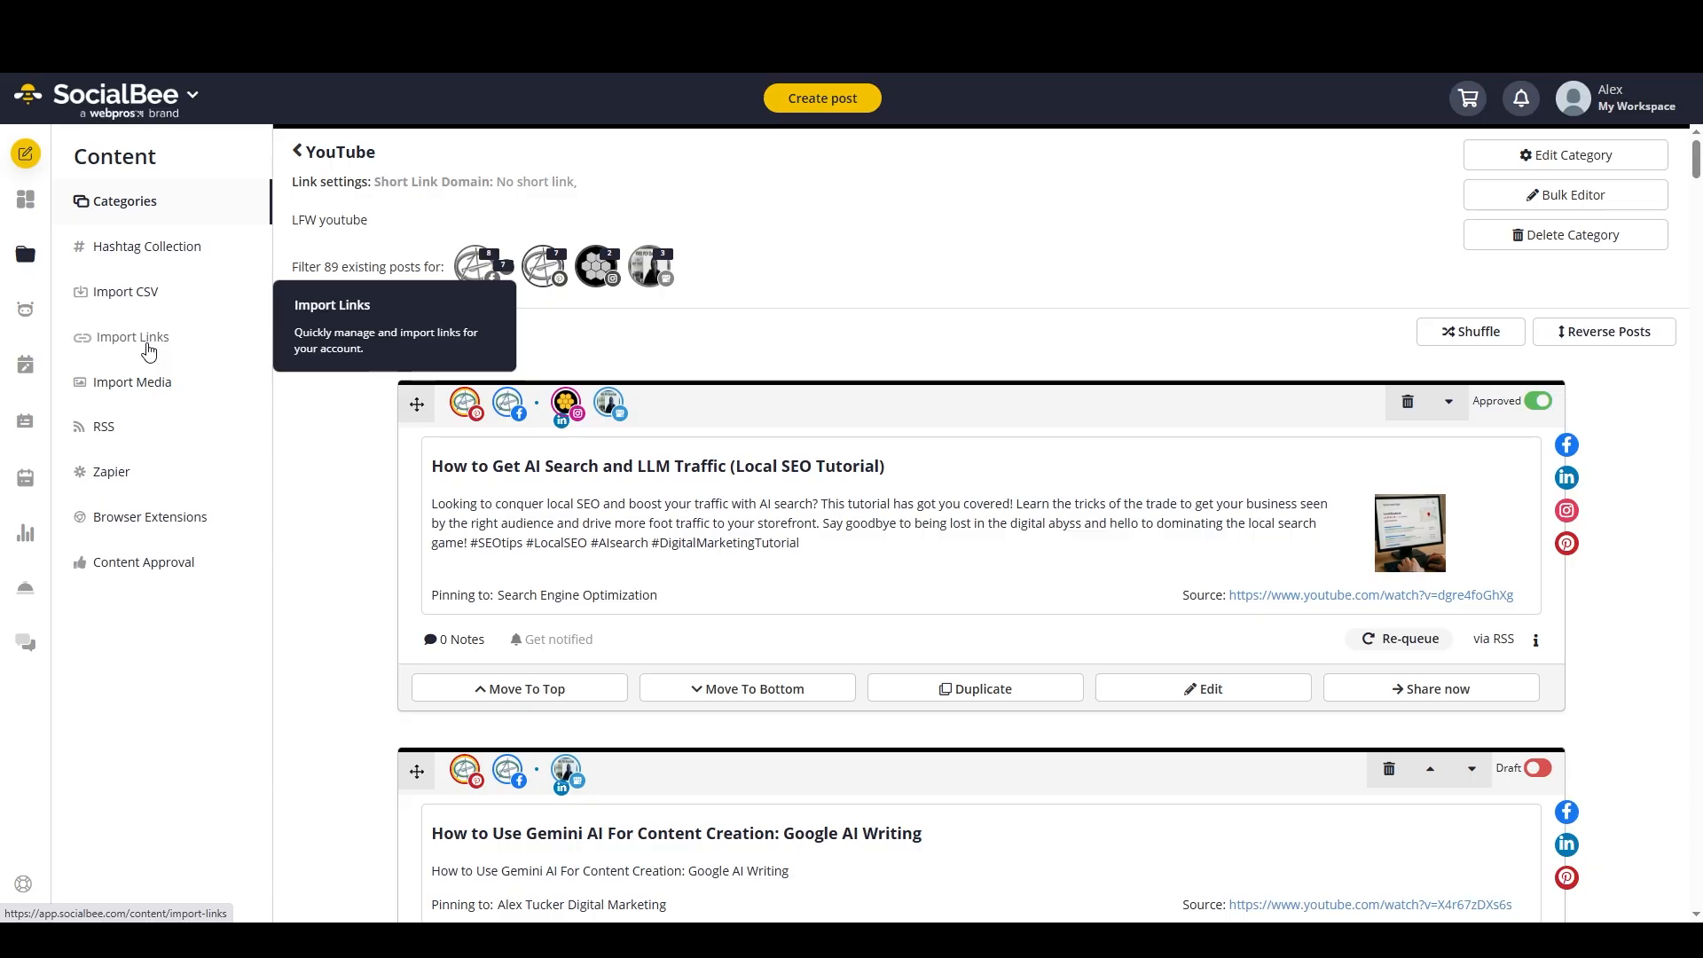
Open the draft "How to Use Gemini AI For Content Creation: Google AI Writing" in the YouTube category for editing
scroll(1015, 290, down, 4)
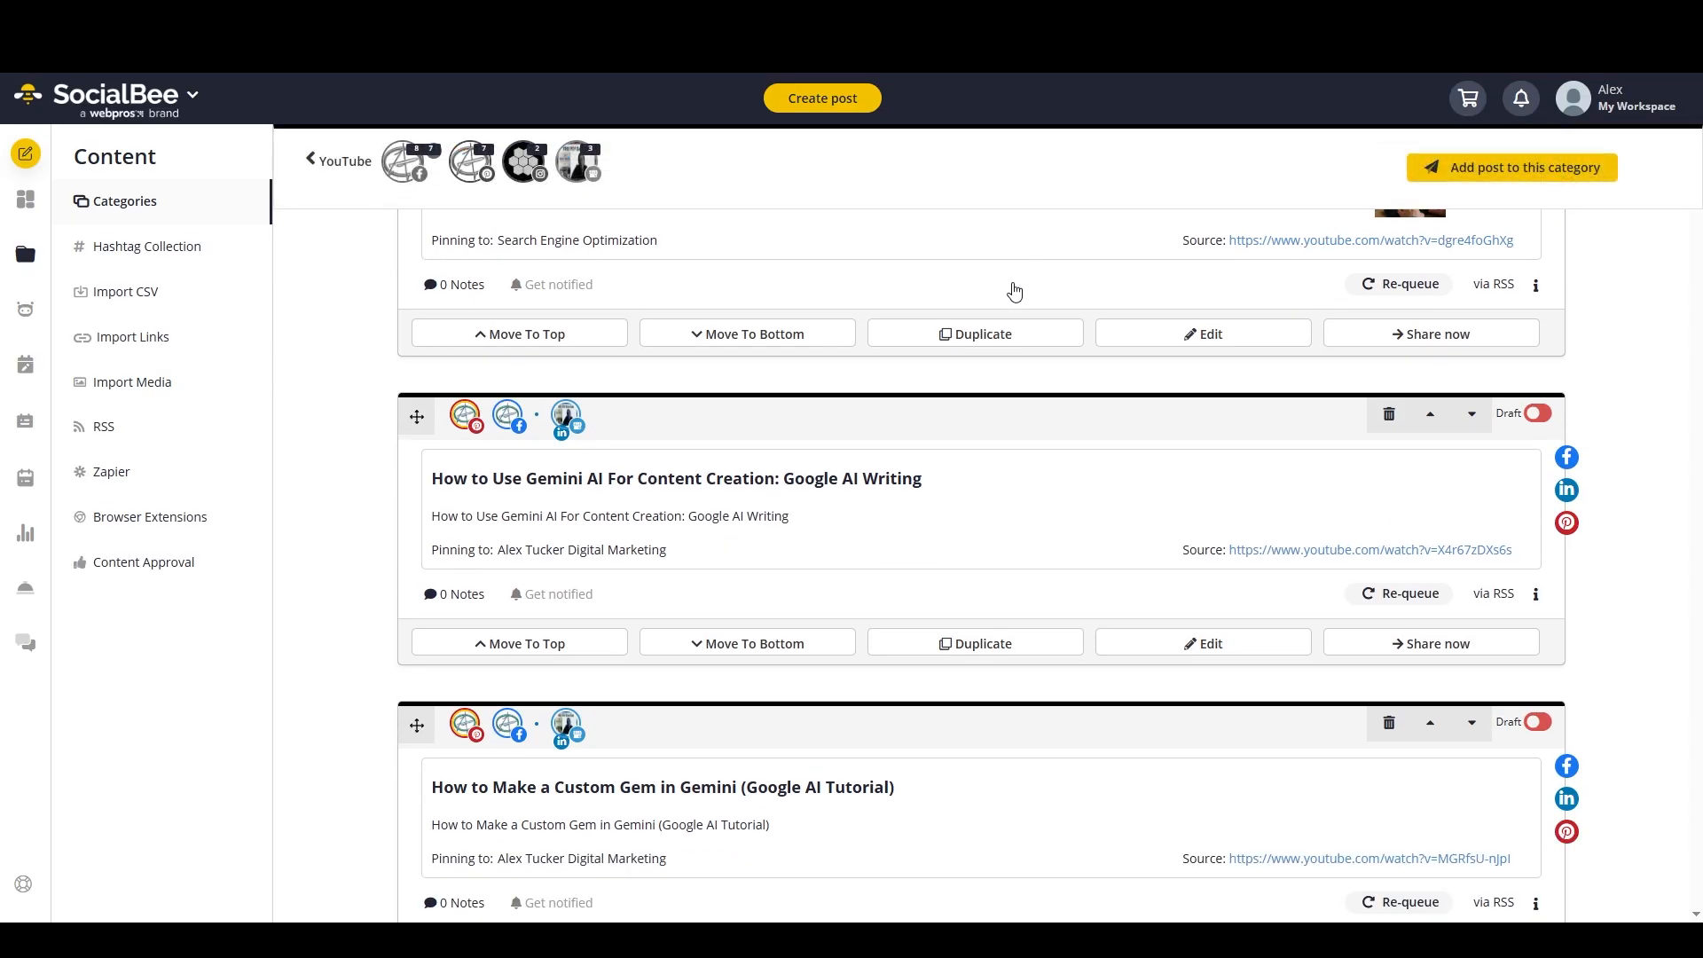
scroll(1585, 589, up, 2)
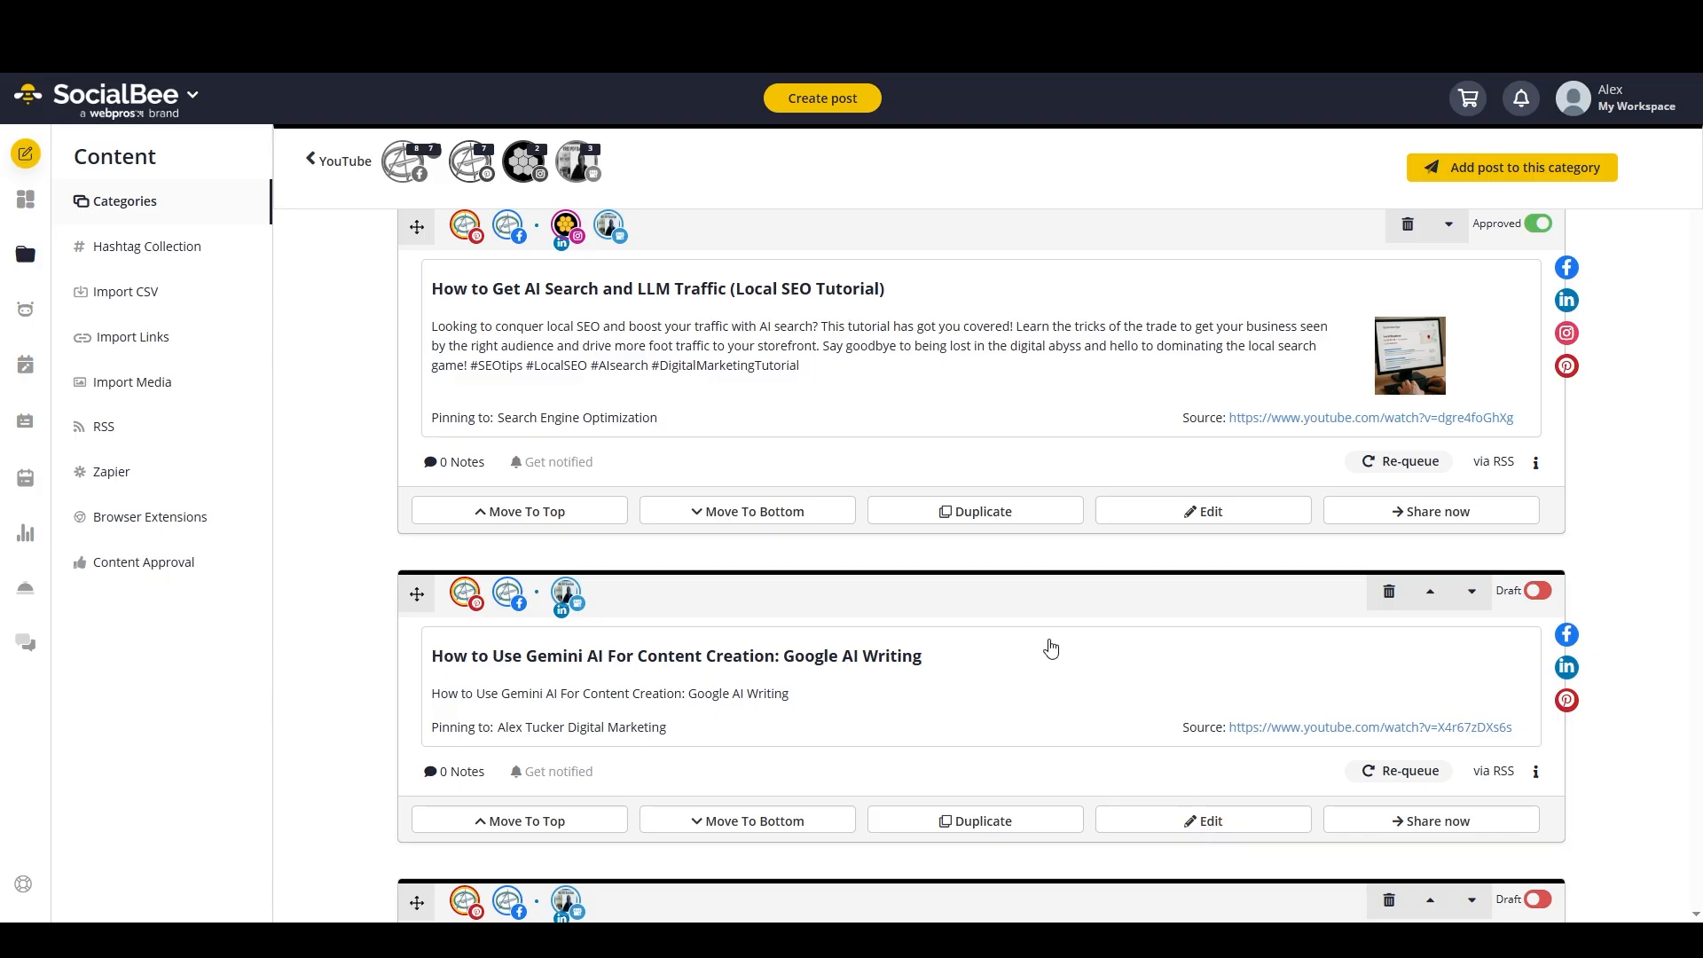
click(1050, 649)
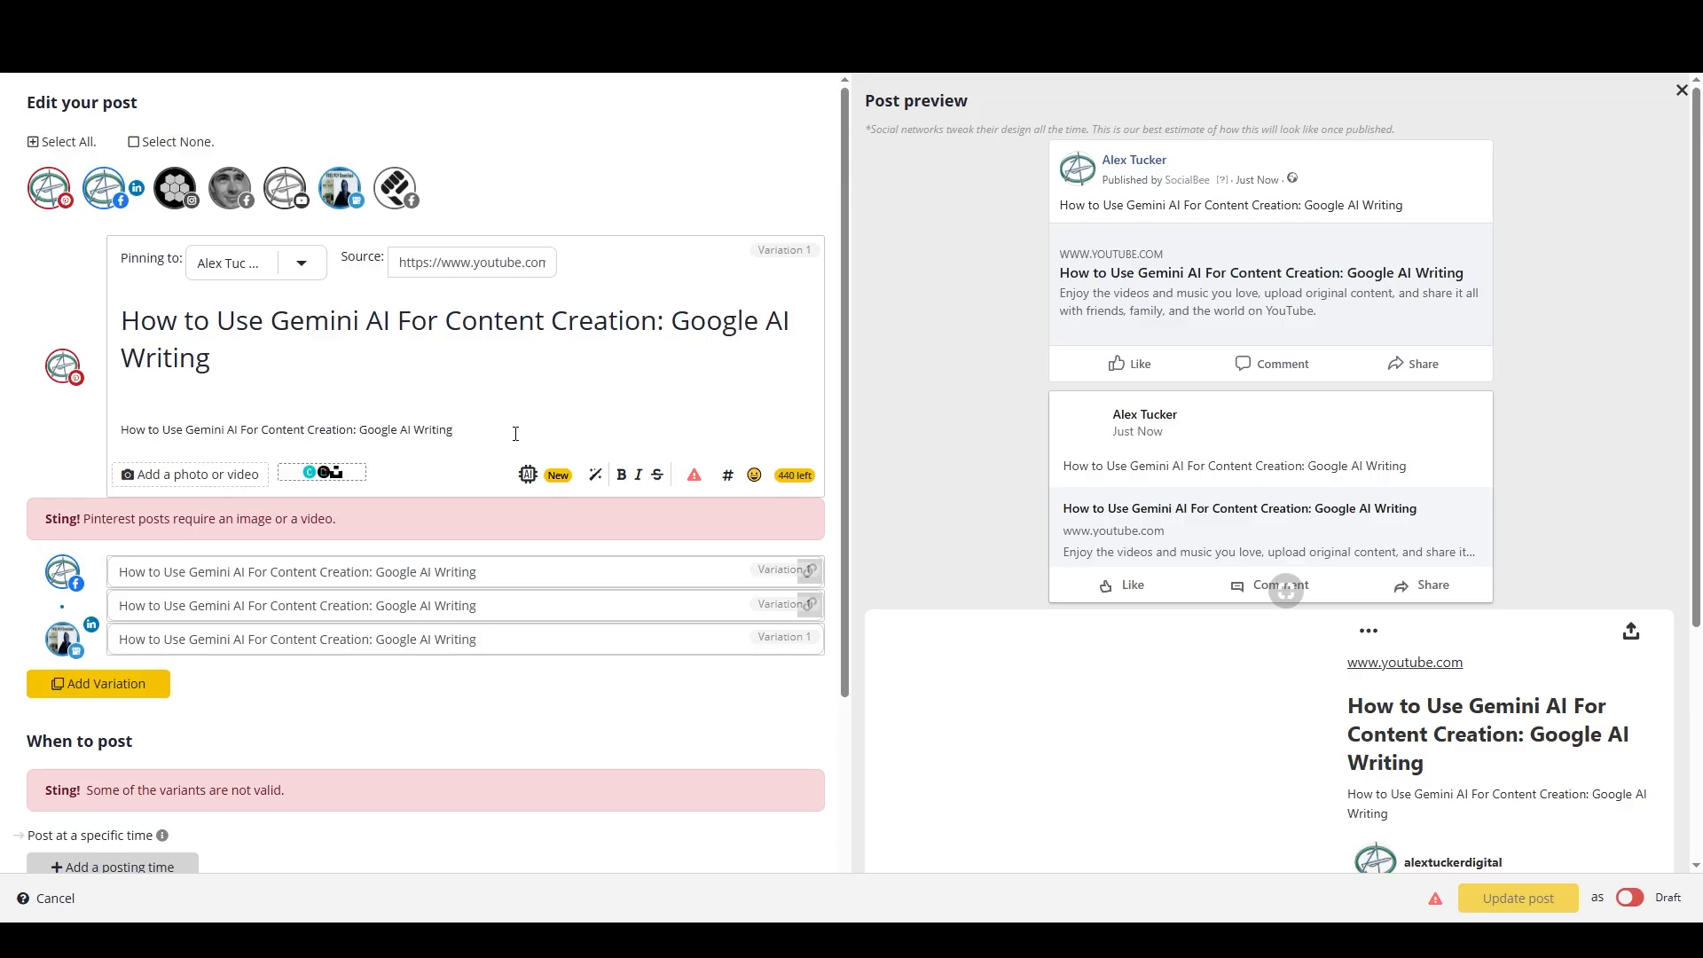
Leave only the Pinterest profile selected for the post and pin it to the "AI Writing Beyond ChatGPT" board
click(343, 194)
click(134, 189)
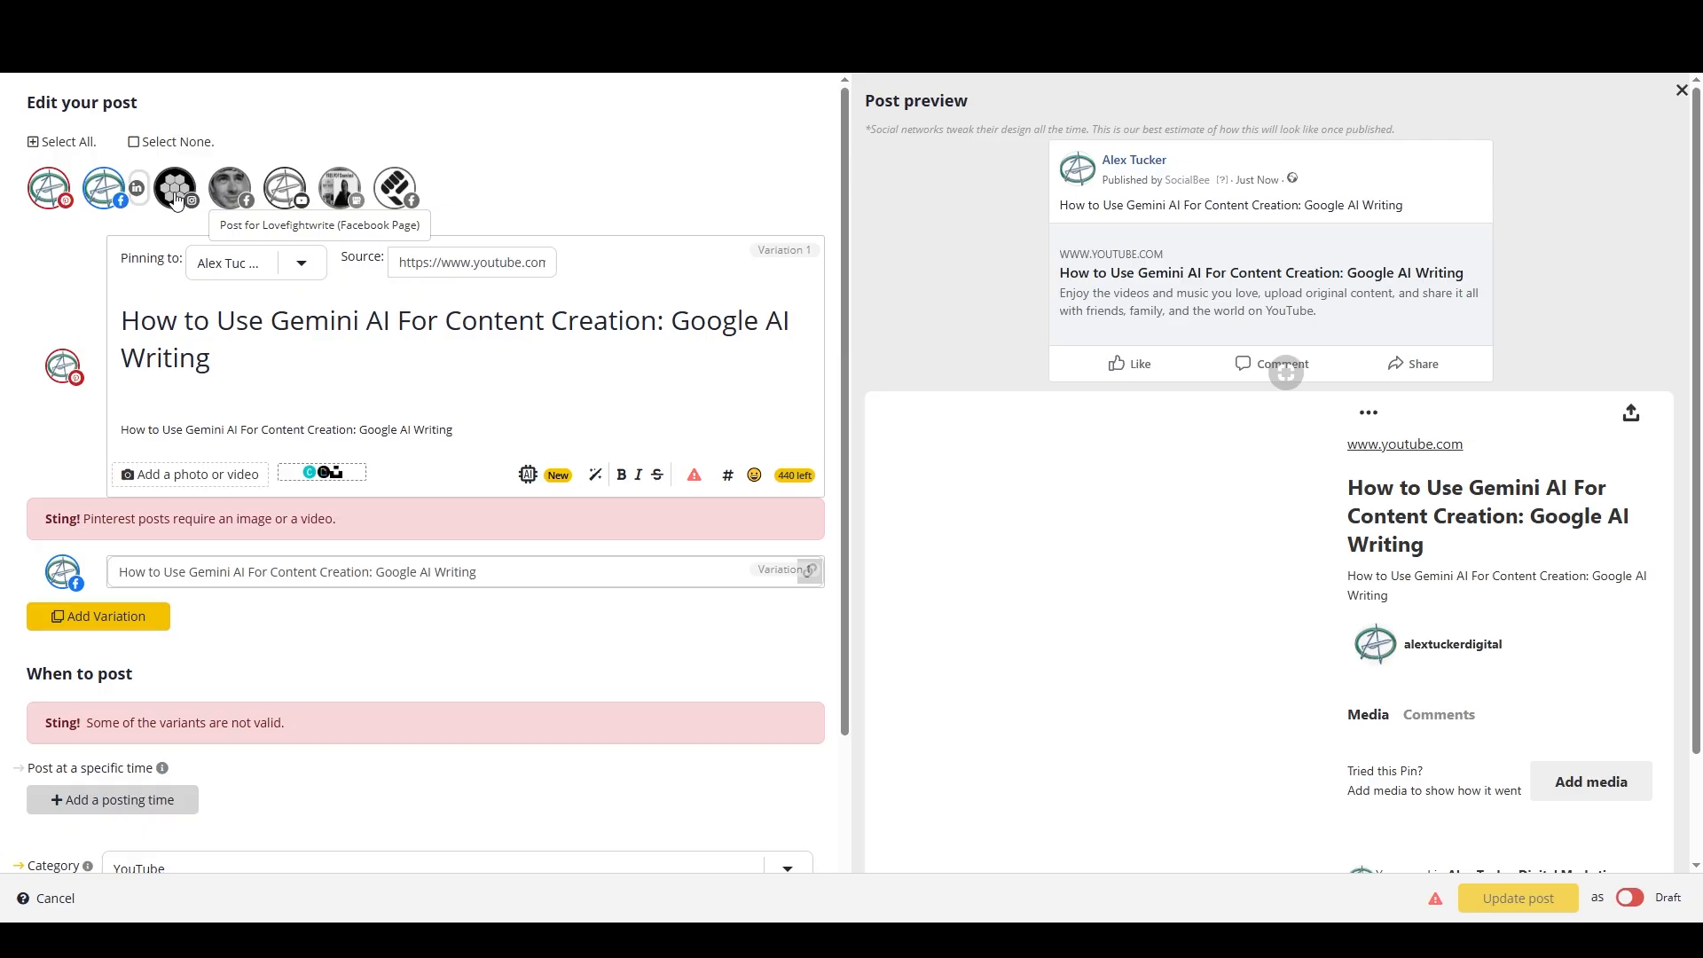
click(105, 203)
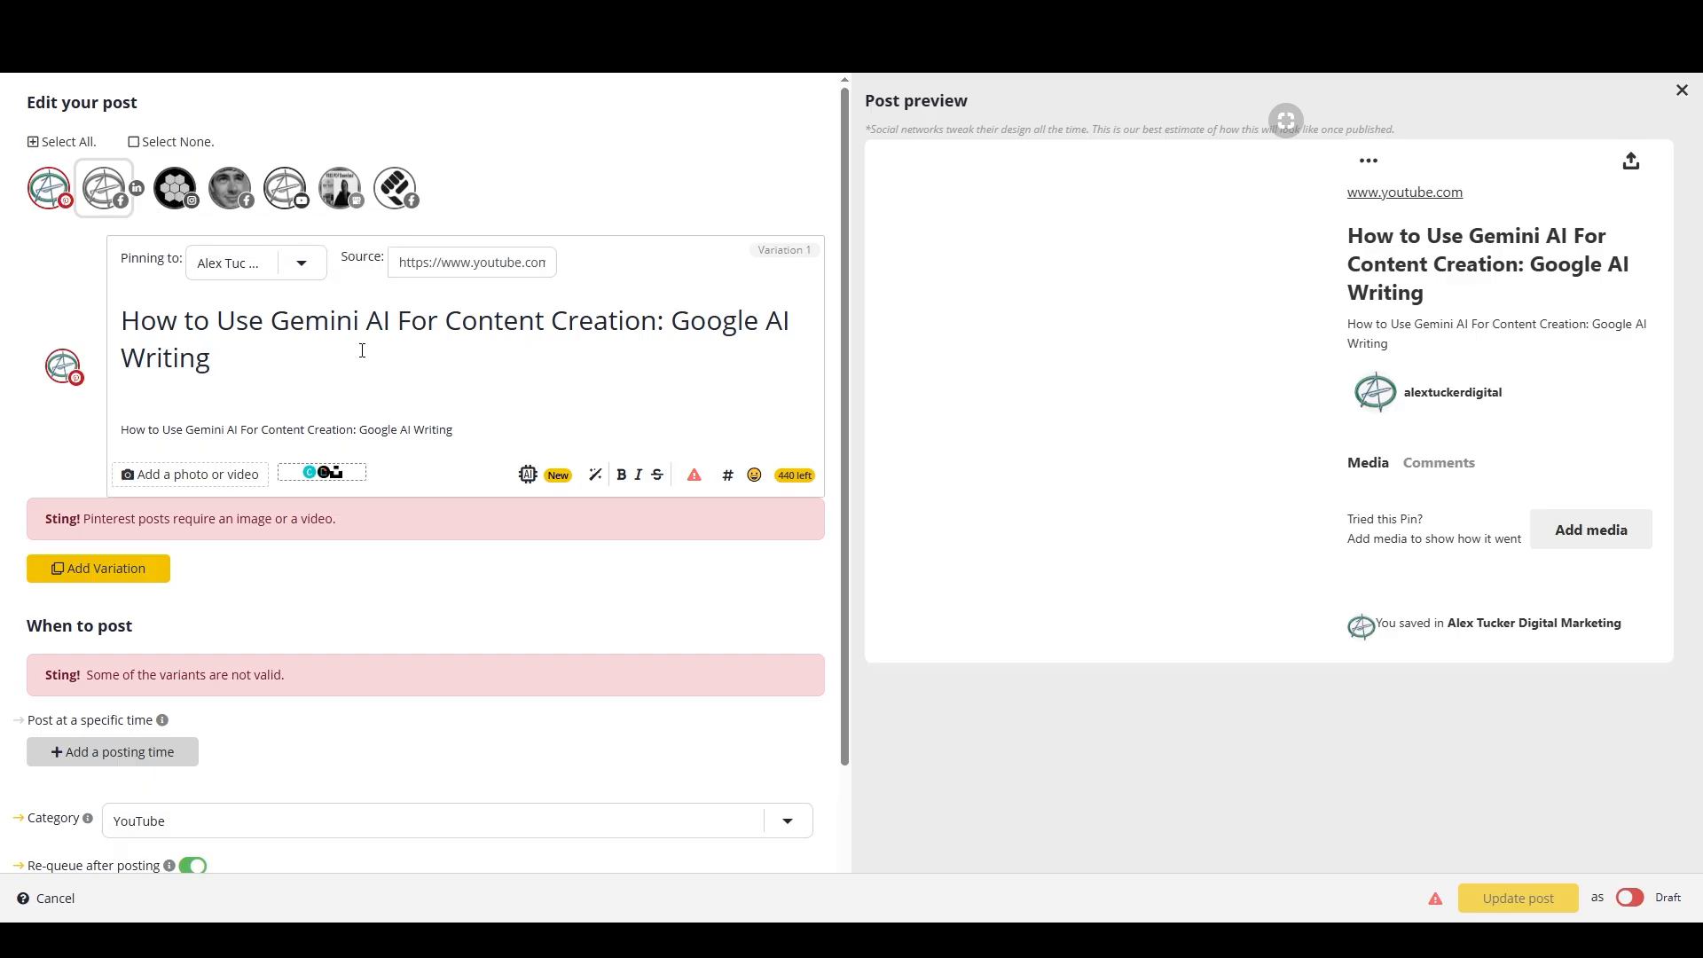
click(305, 270)
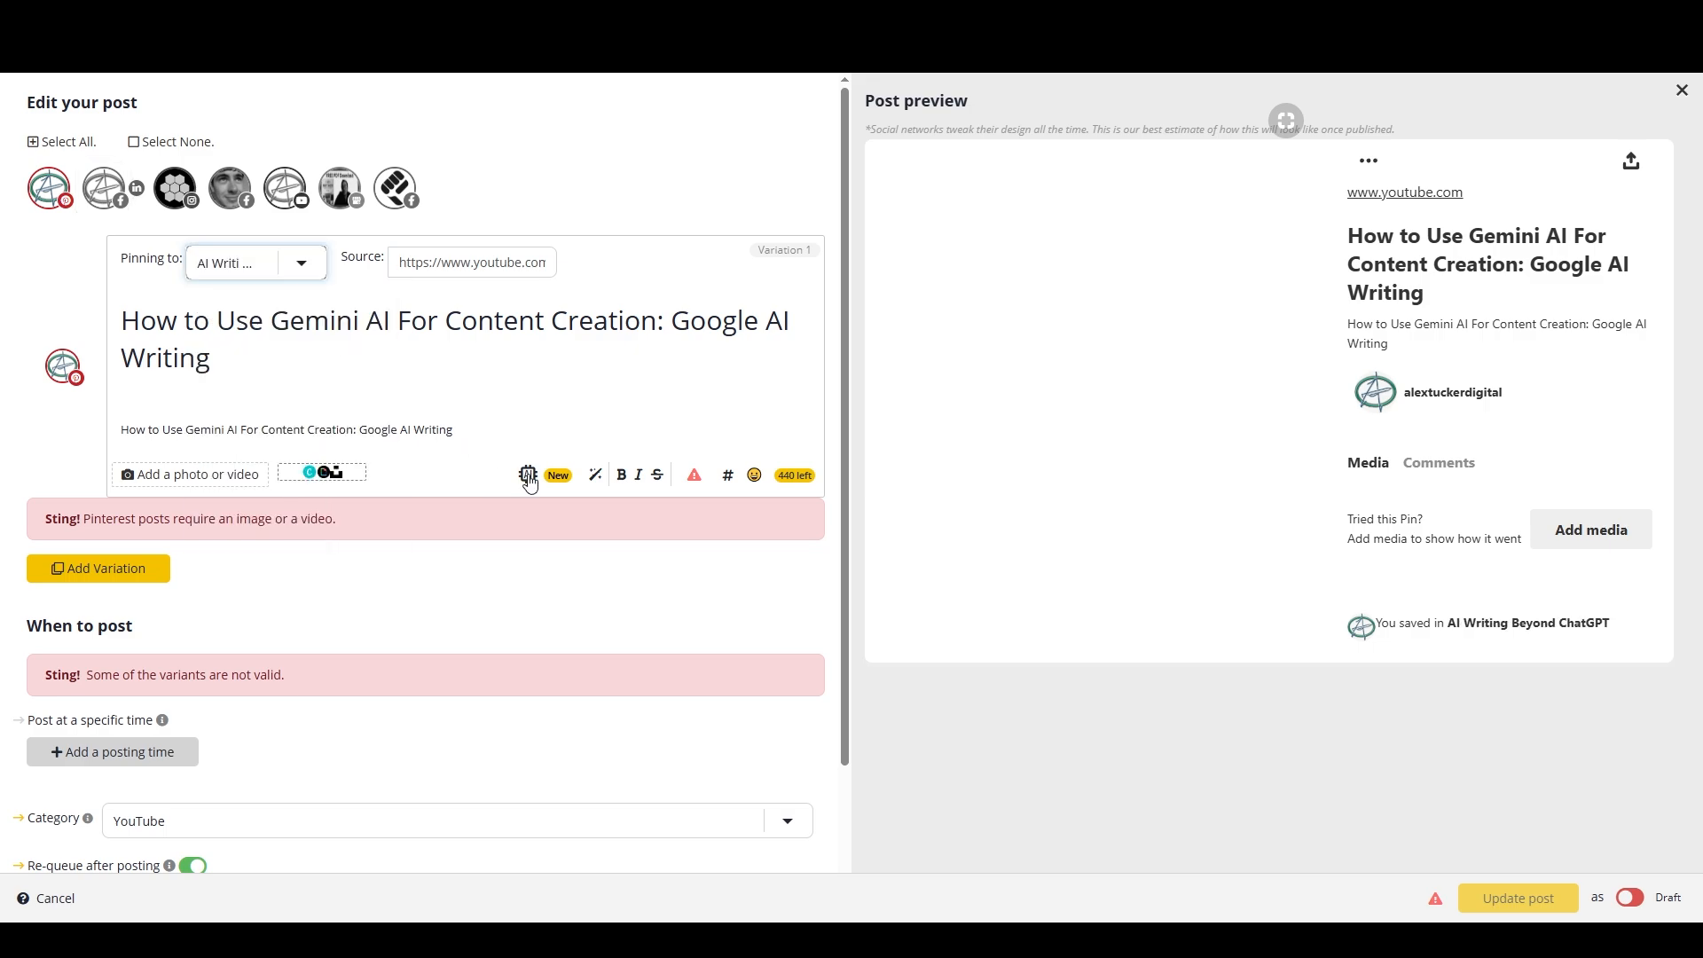
Generate 3 AI images for the post from the suggested prompt about a smiling person typing on a laptop
click(529, 478)
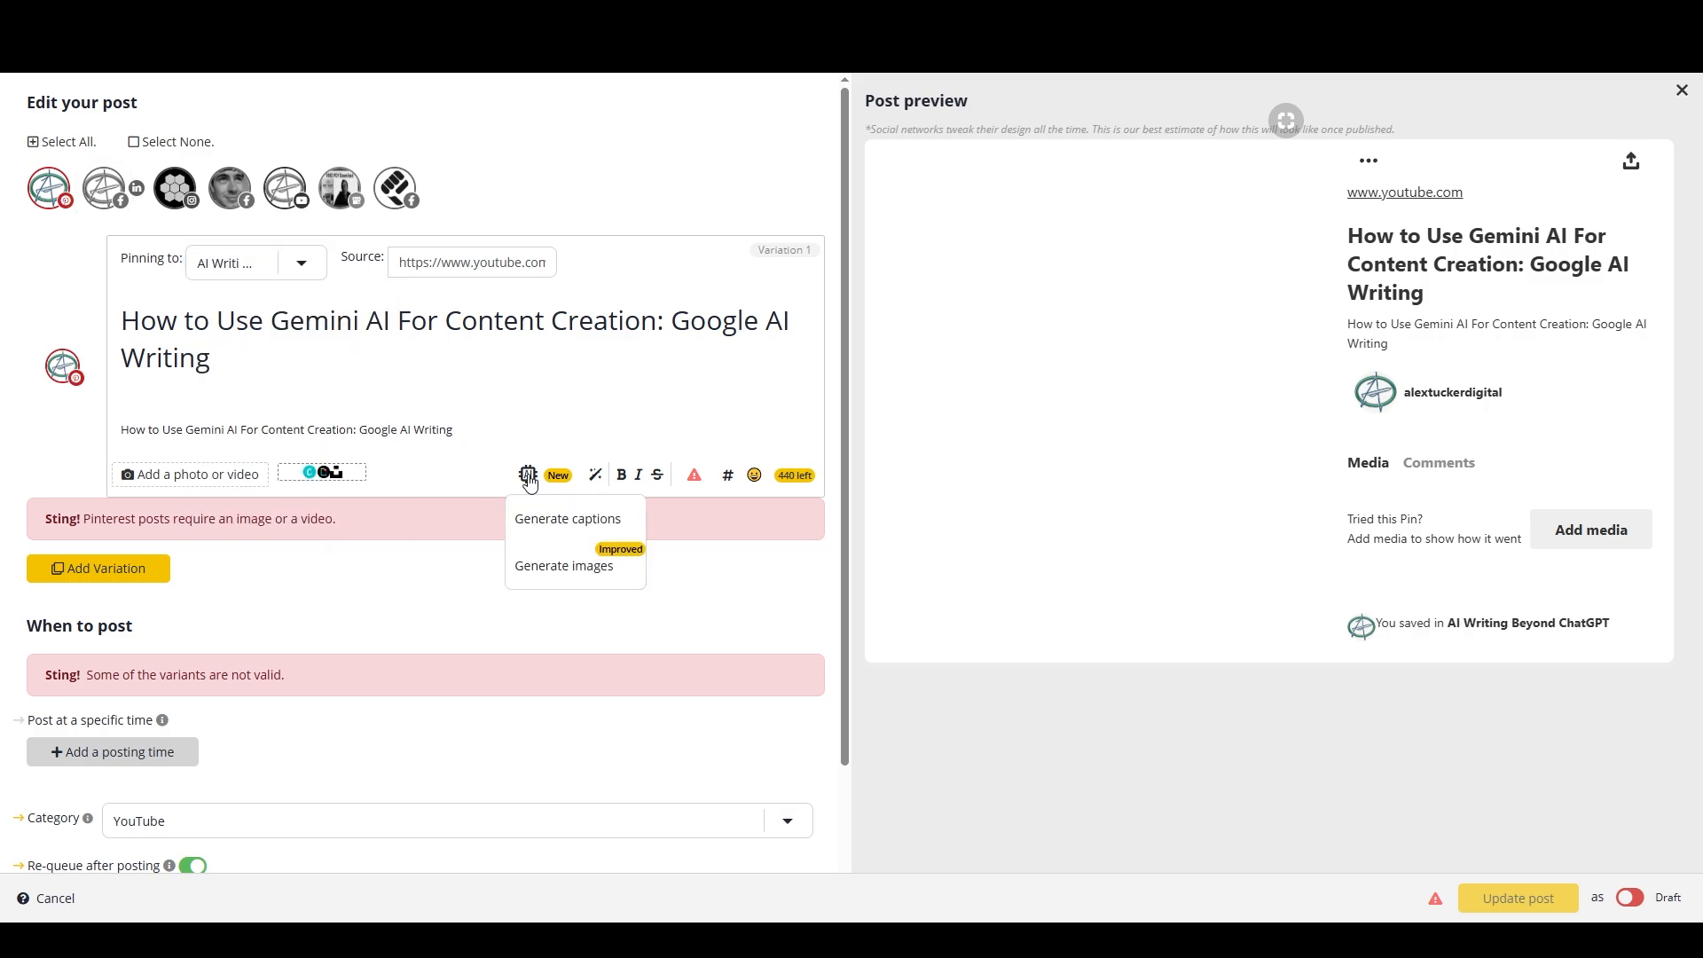
click(526, 567)
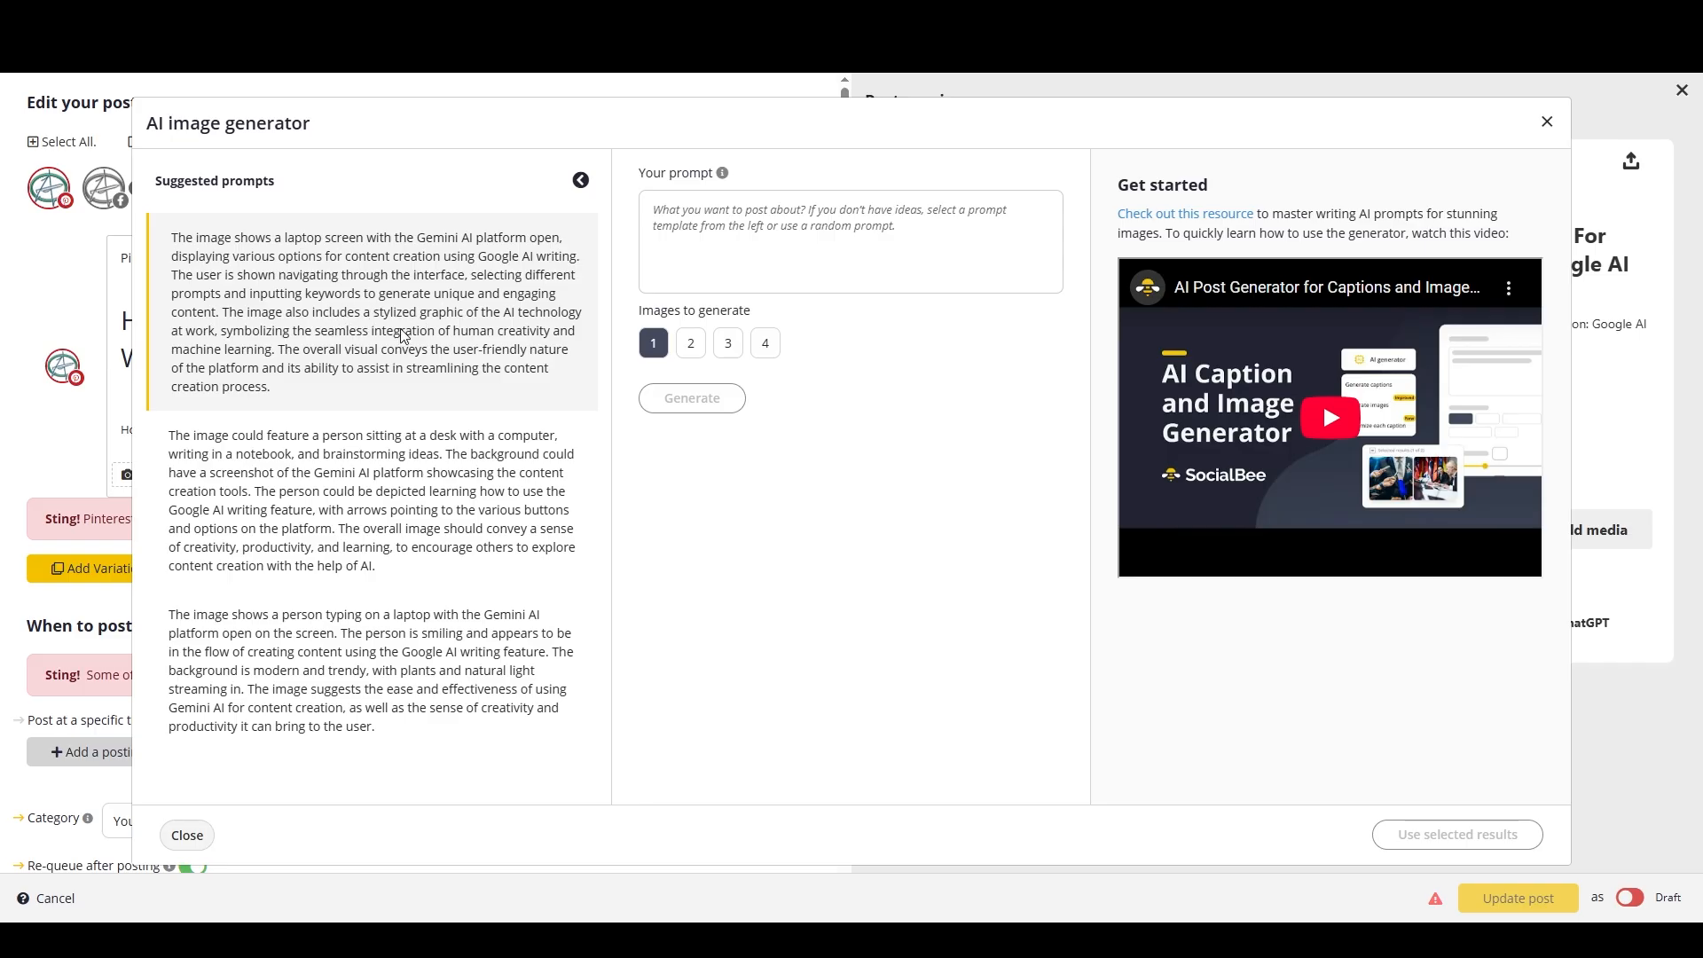
click(339, 657)
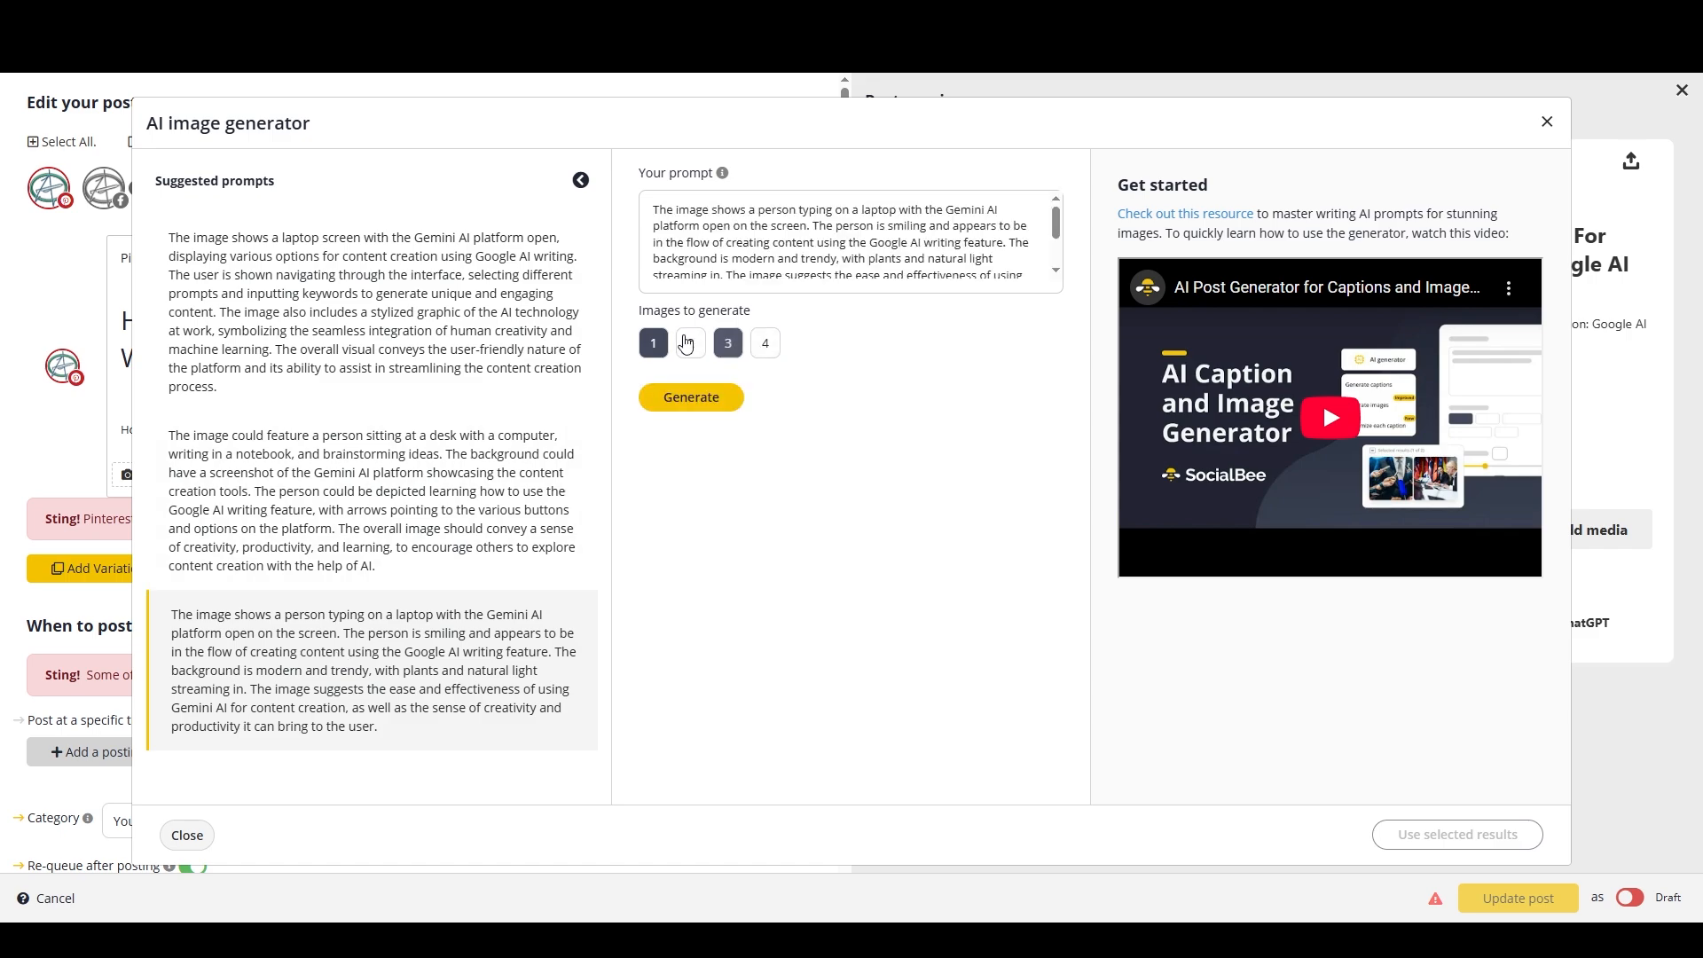
click(729, 346)
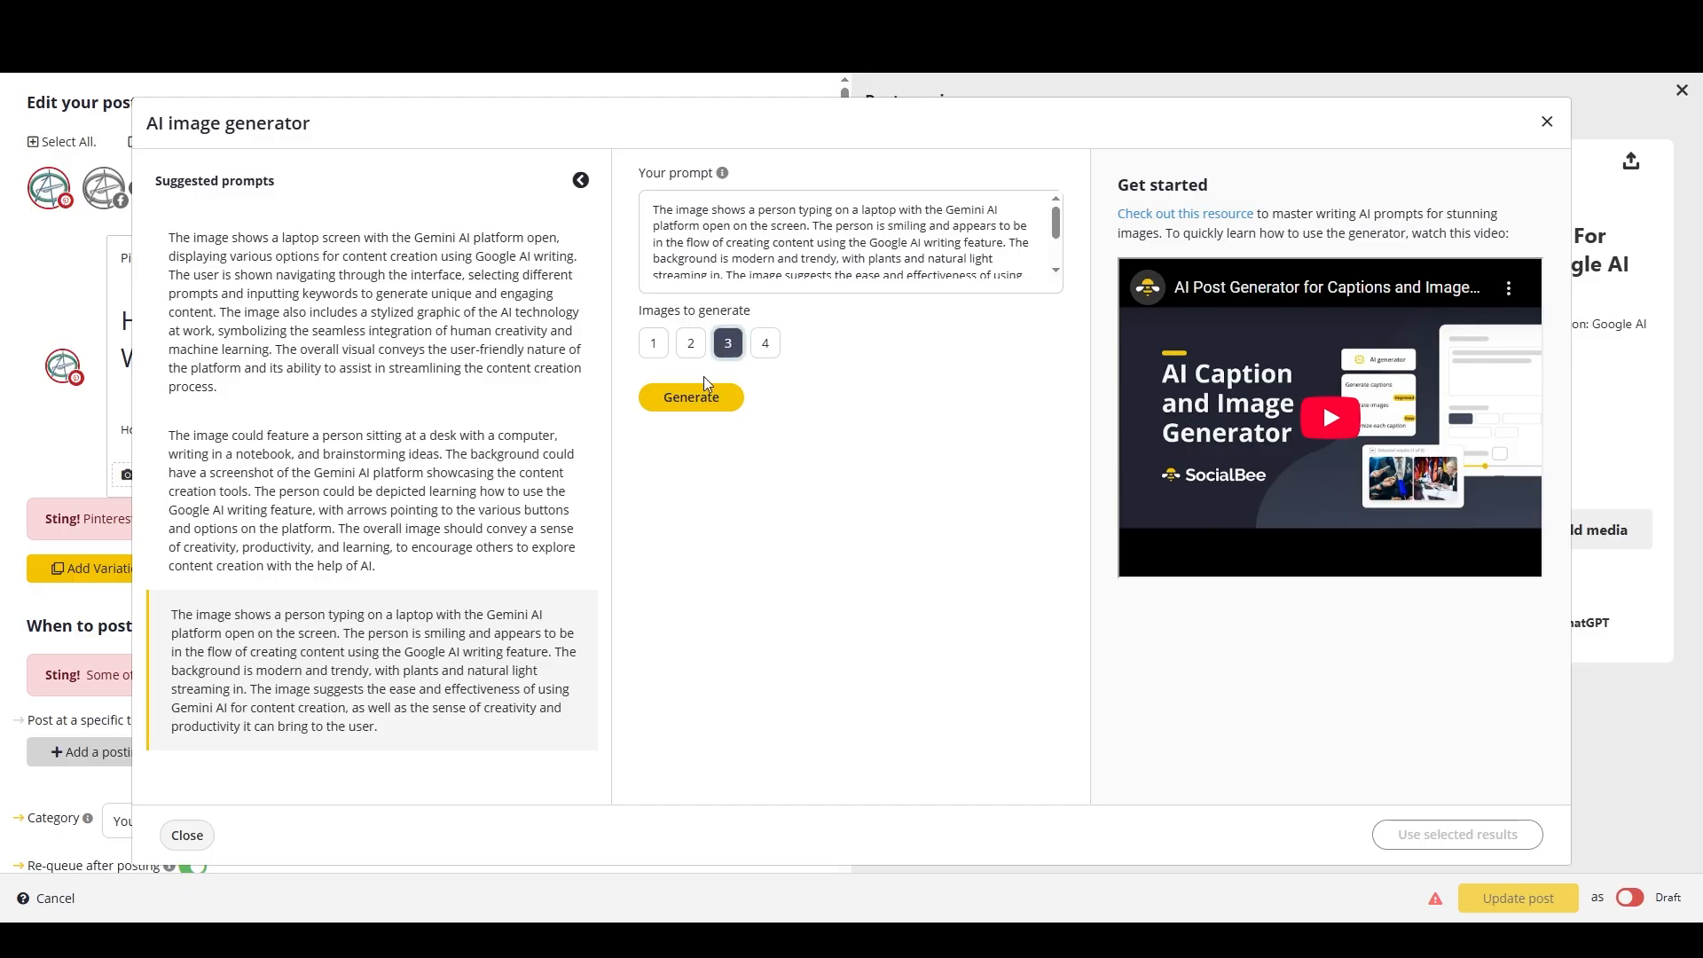
click(704, 395)
Select all three generated images and add them to the Pinterest post
scroll(1363, 396, down, 4)
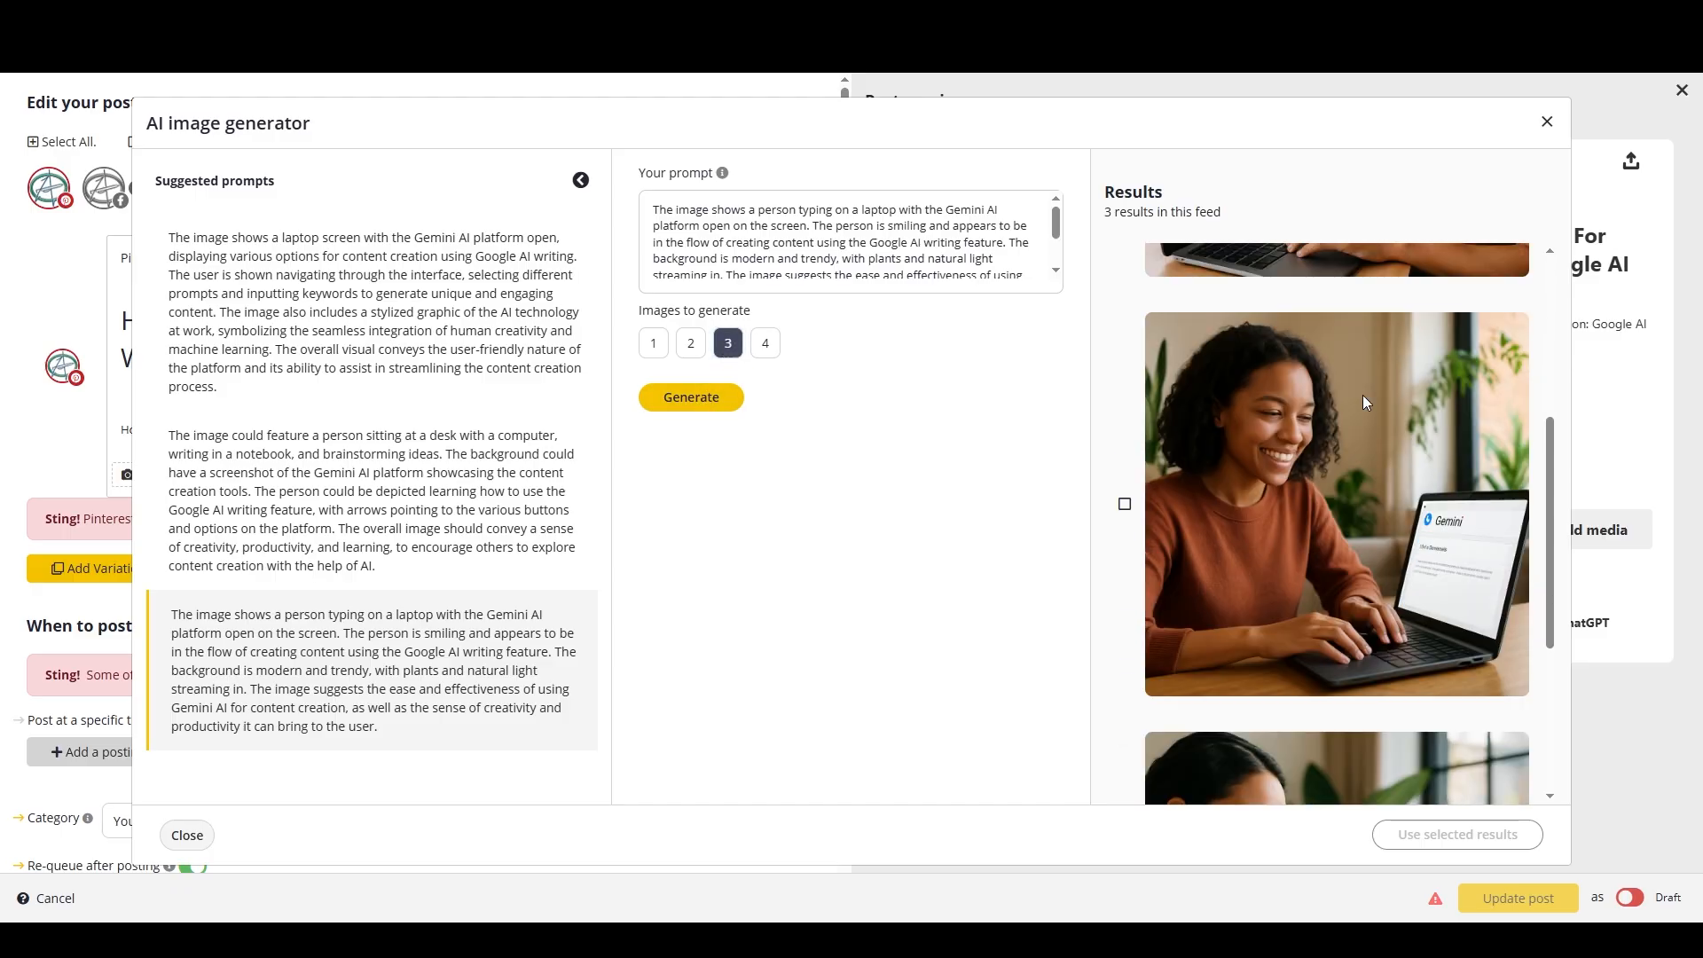
scroll(1362, 402, down, 2)
scroll(1364, 396, down, 2)
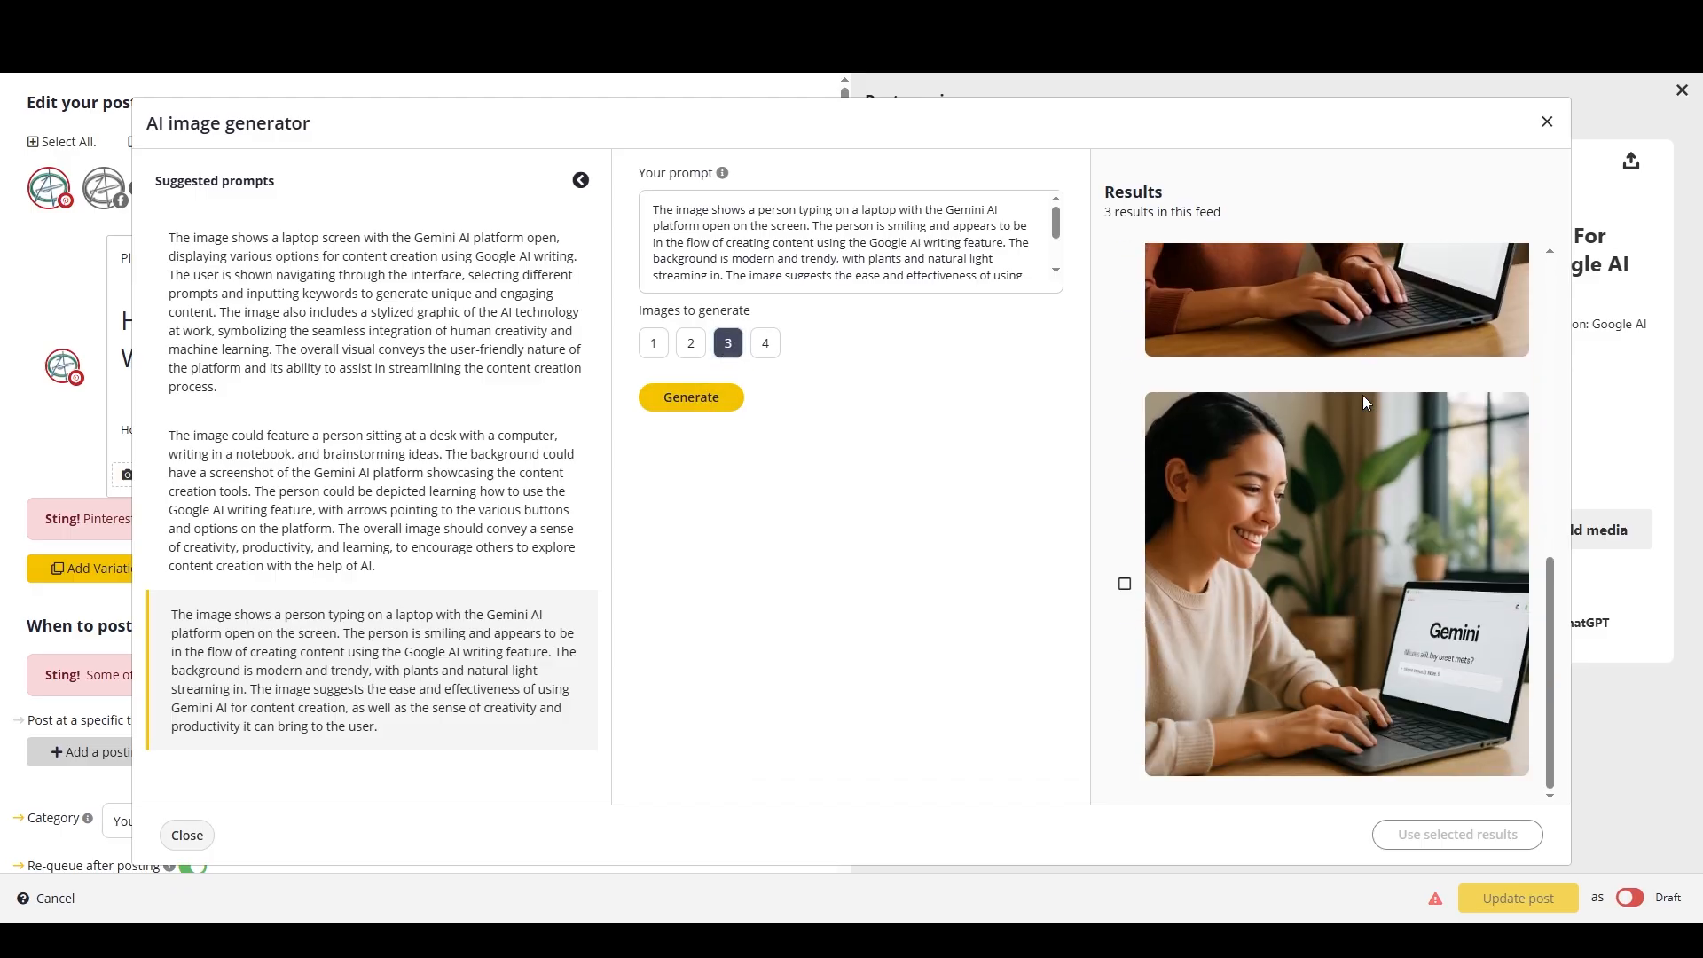
click(1281, 488)
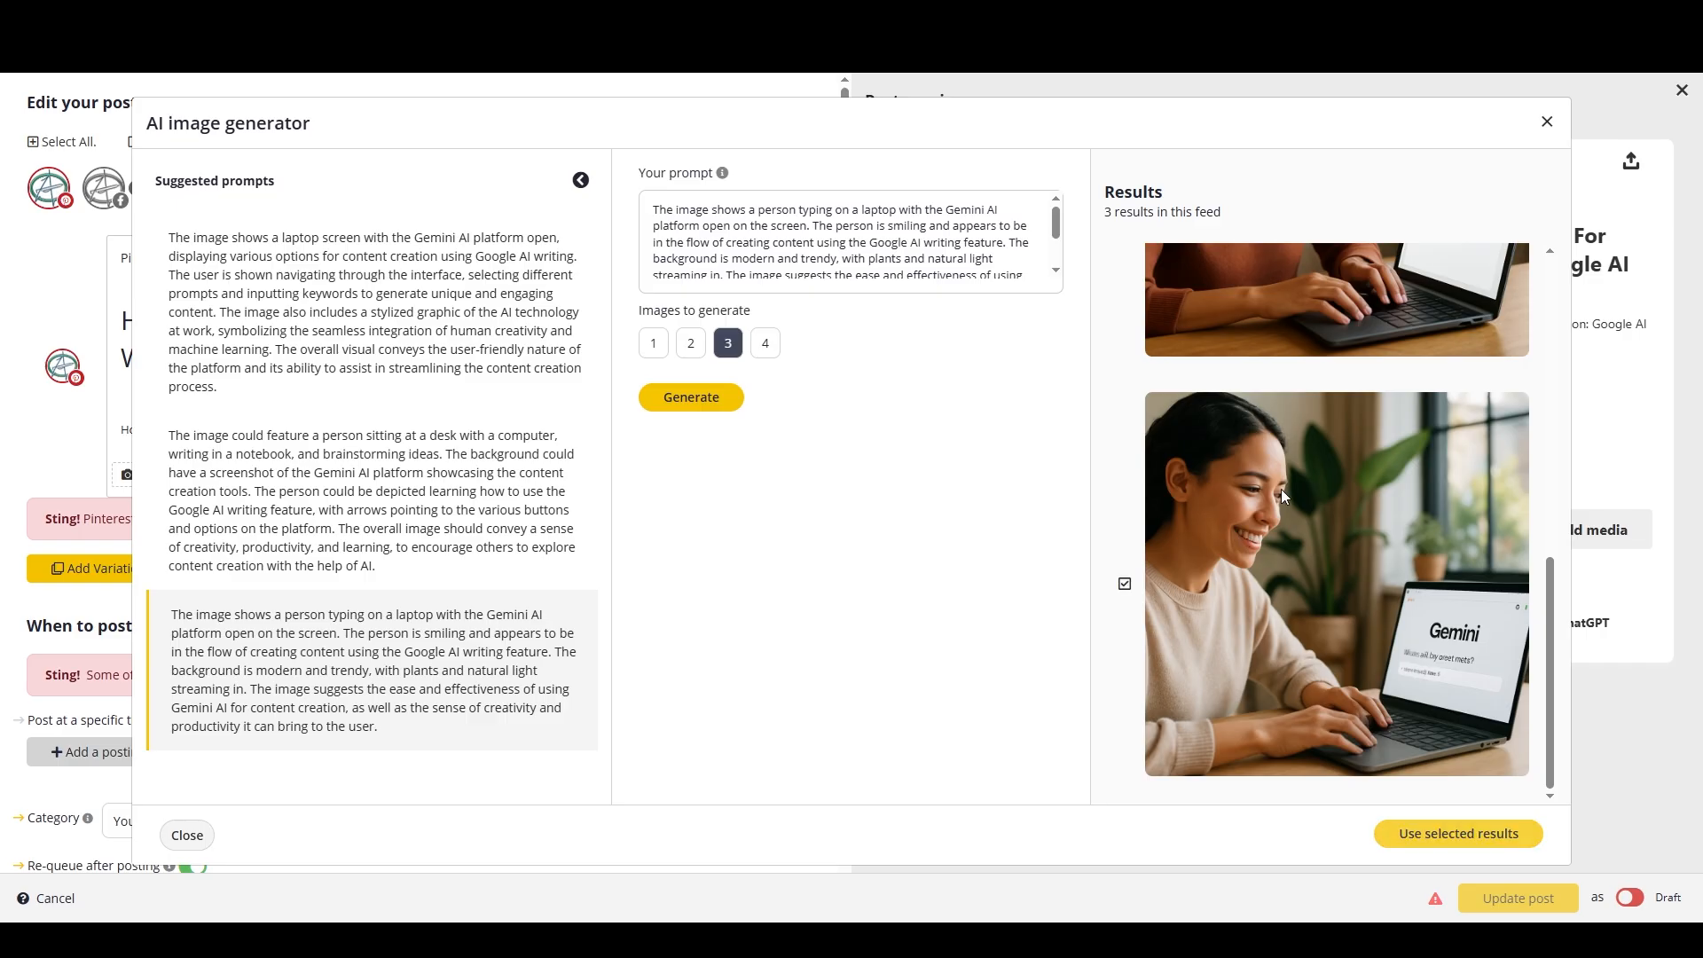
scroll(1285, 486, up, 8)
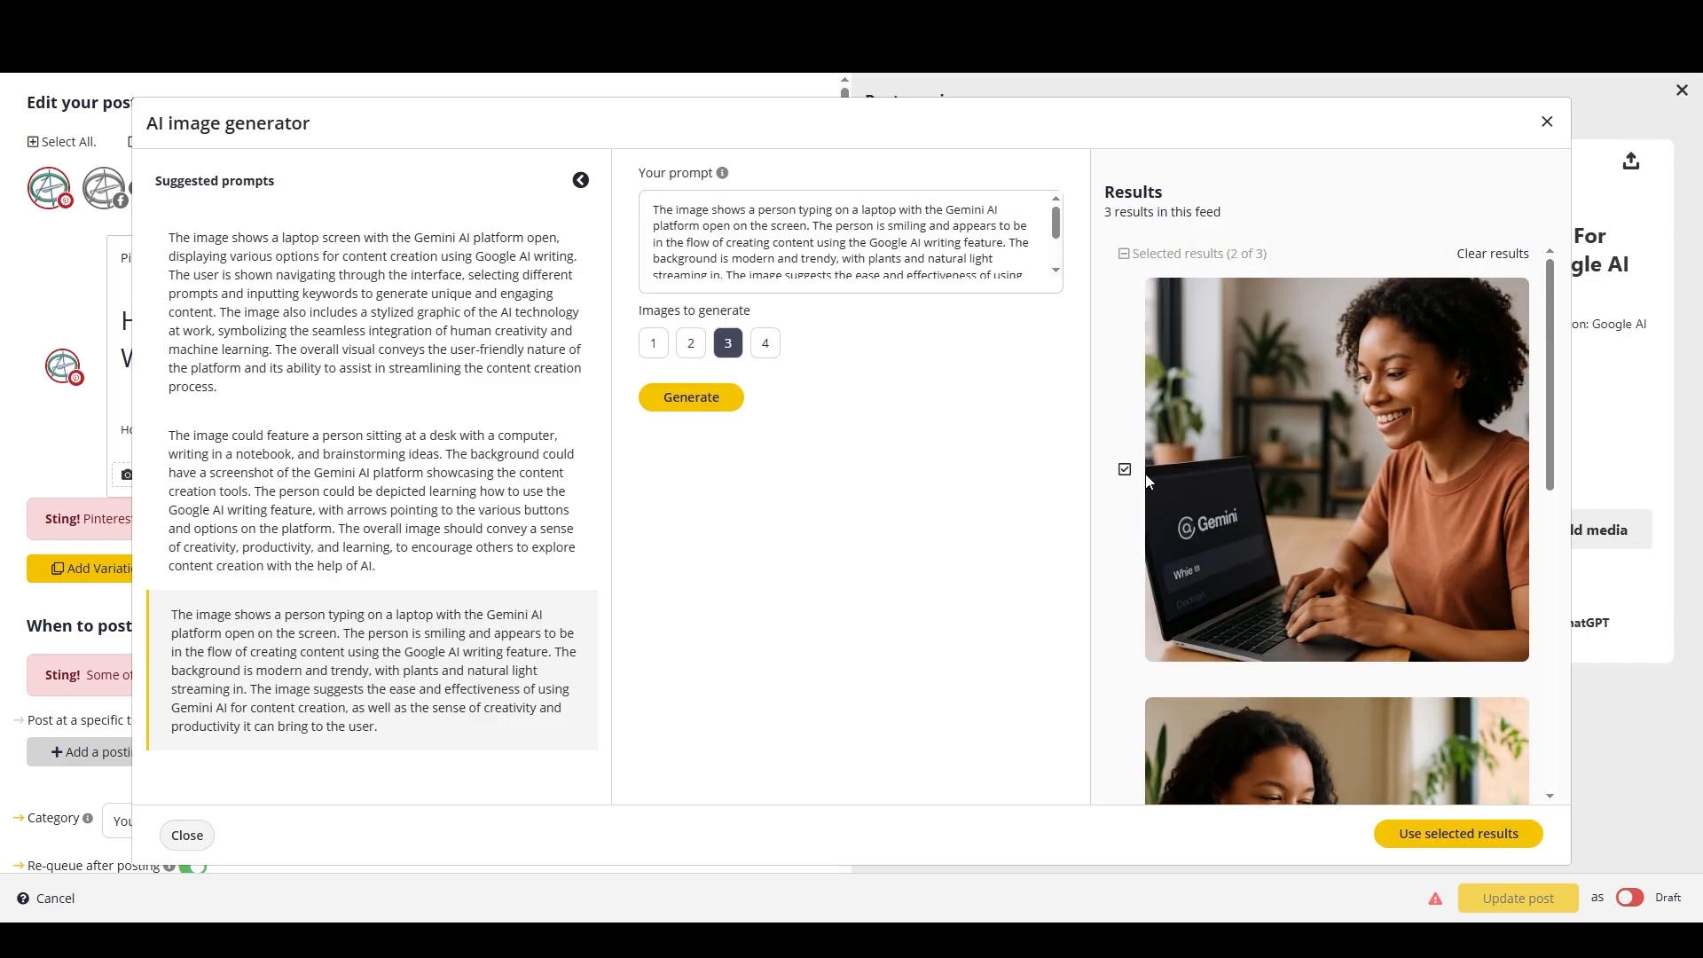
scroll(1148, 477, down, 4)
scroll(1179, 523, down, 4)
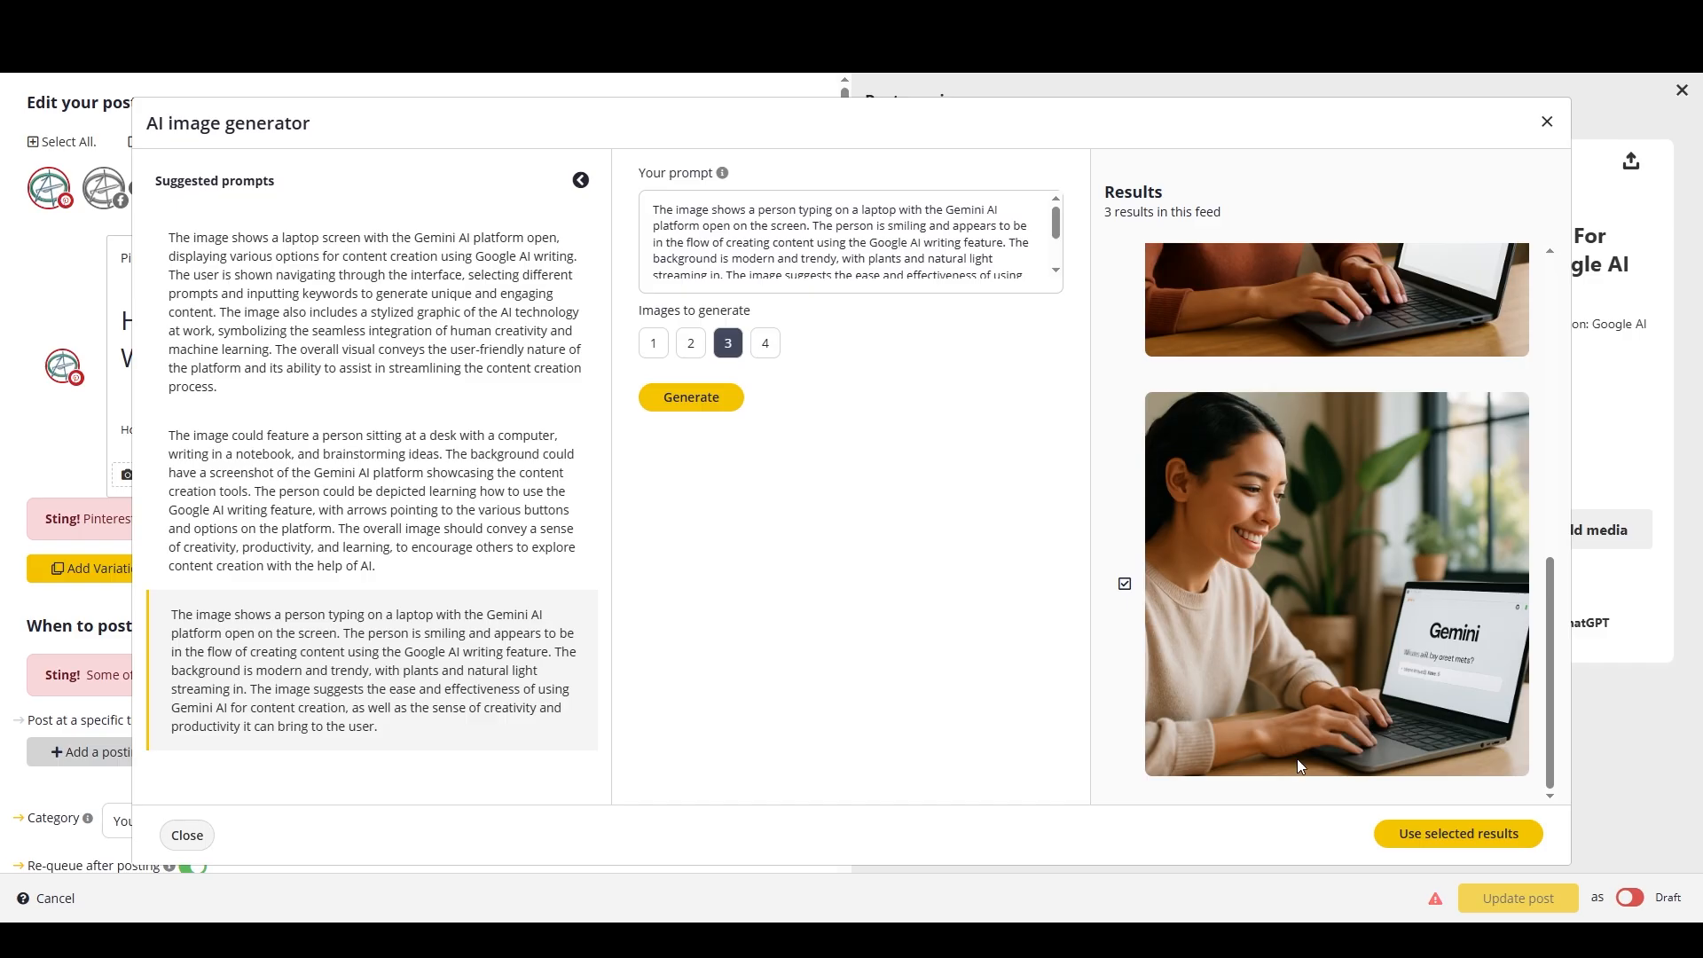
click(1458, 834)
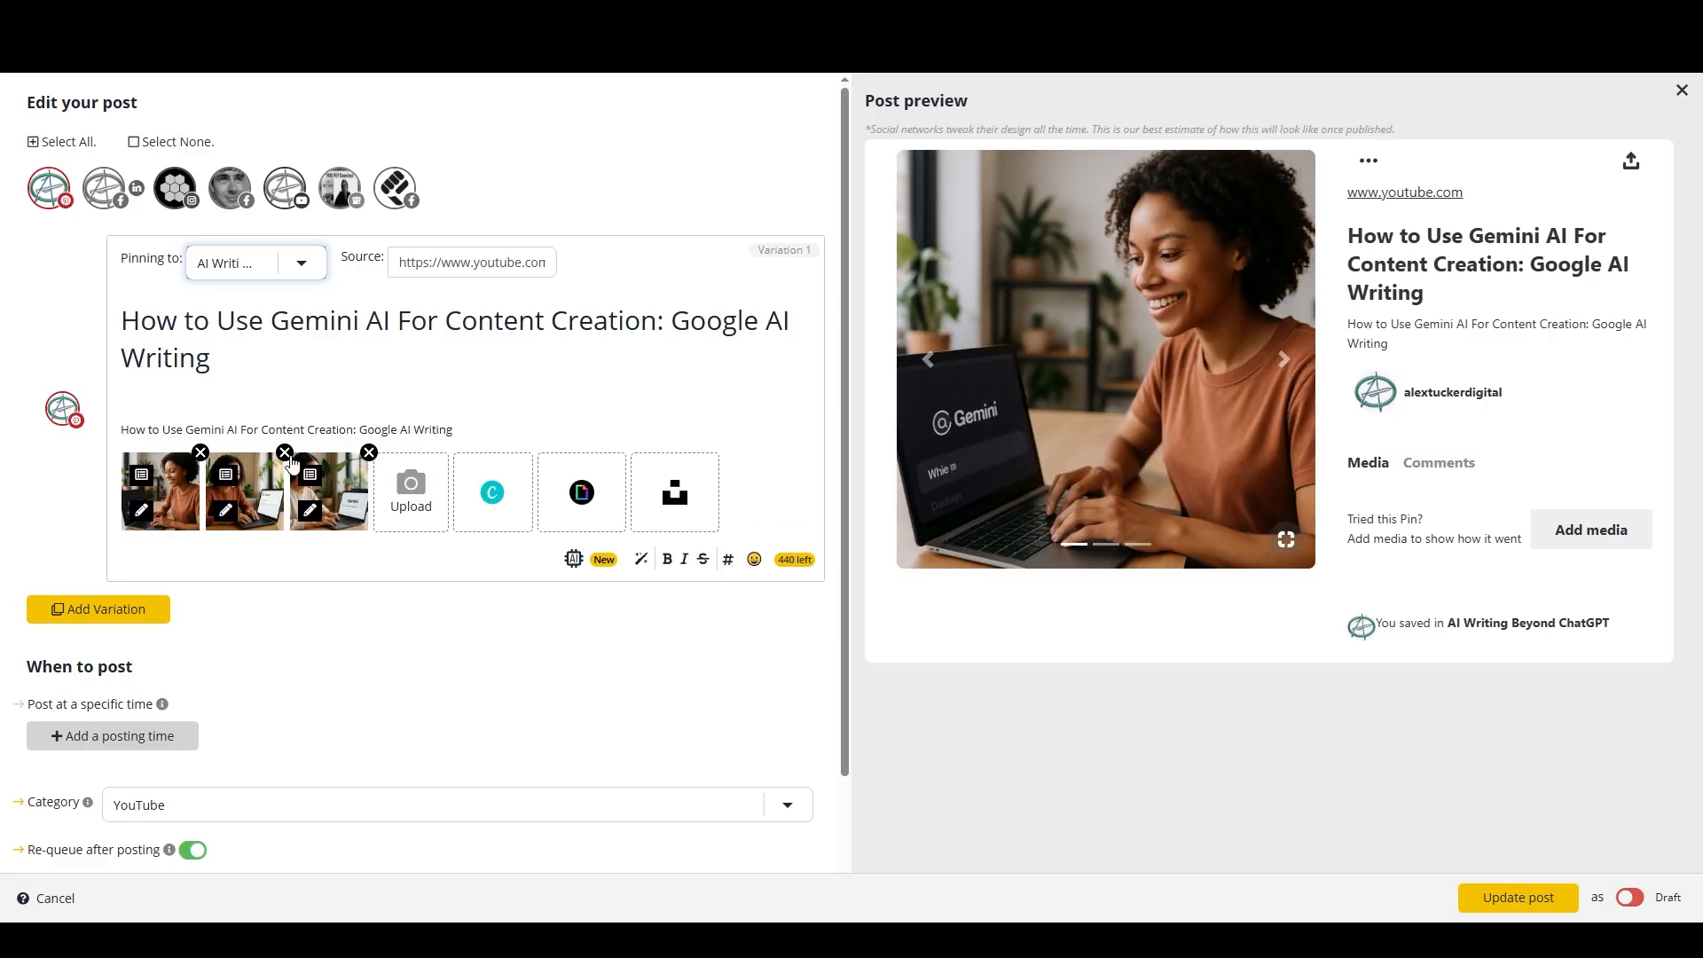
View the alt text editor of the post's second image without entering anything
click(227, 477)
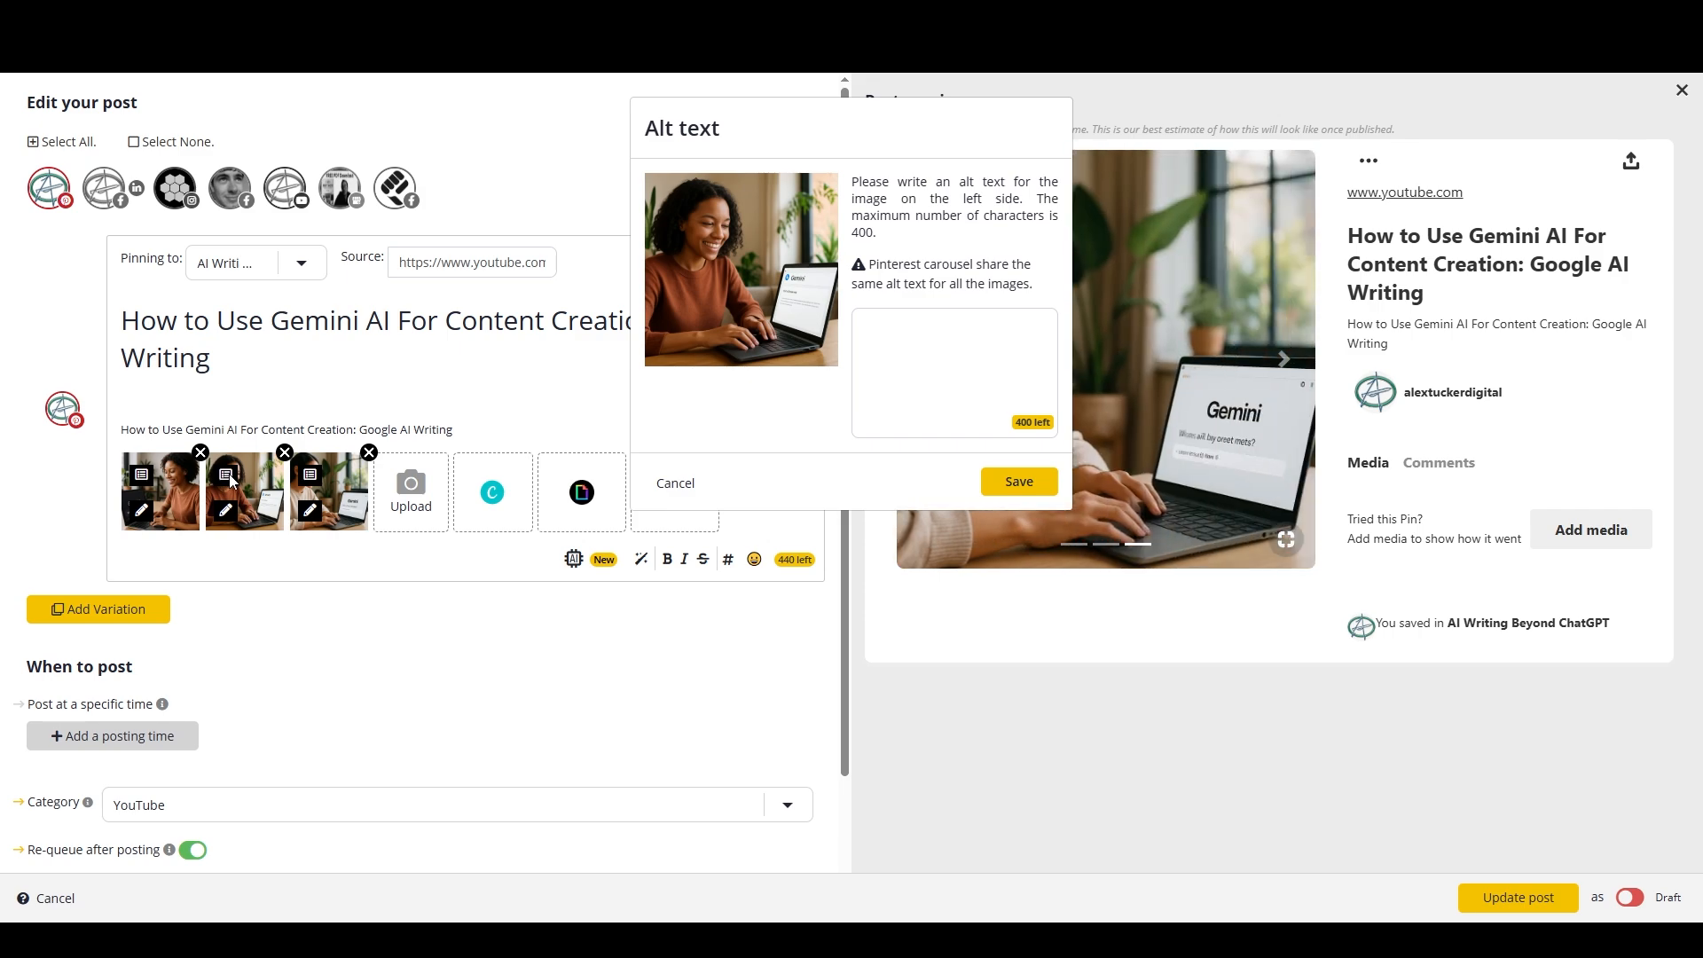
click(681, 488)
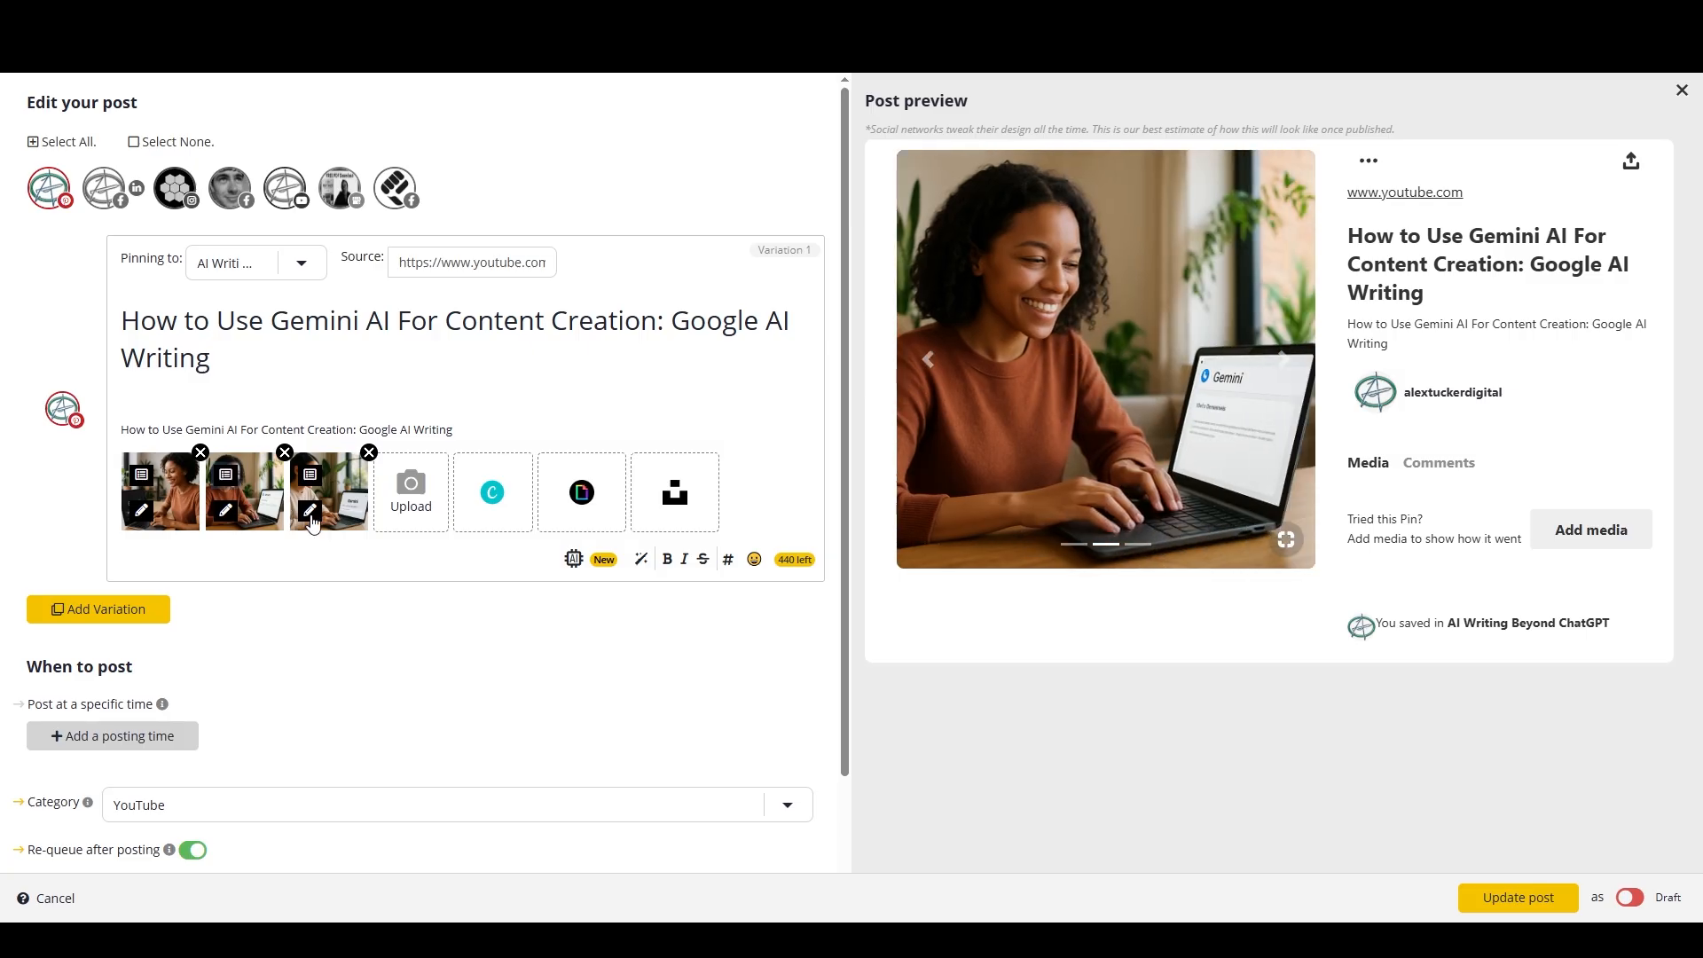
Try the Portrait 4:5 and Landscape 1.91:1 crops on the third image, moving the landscape crop to the photo's lower part
click(309, 511)
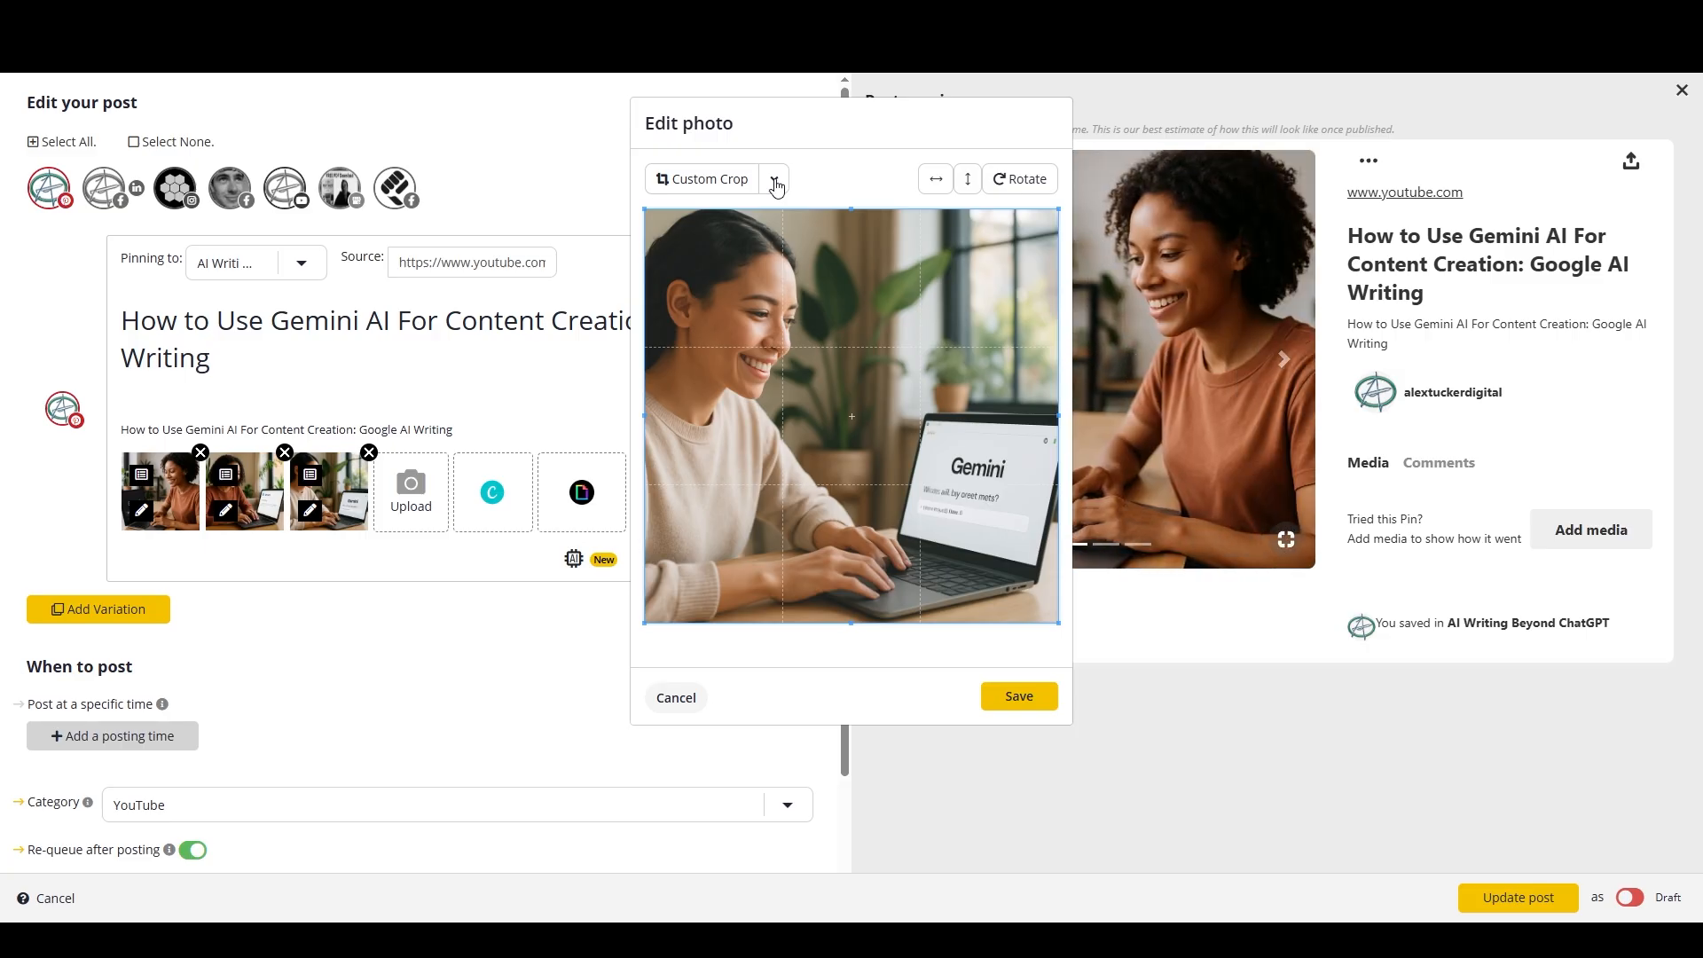
click(774, 183)
click(787, 317)
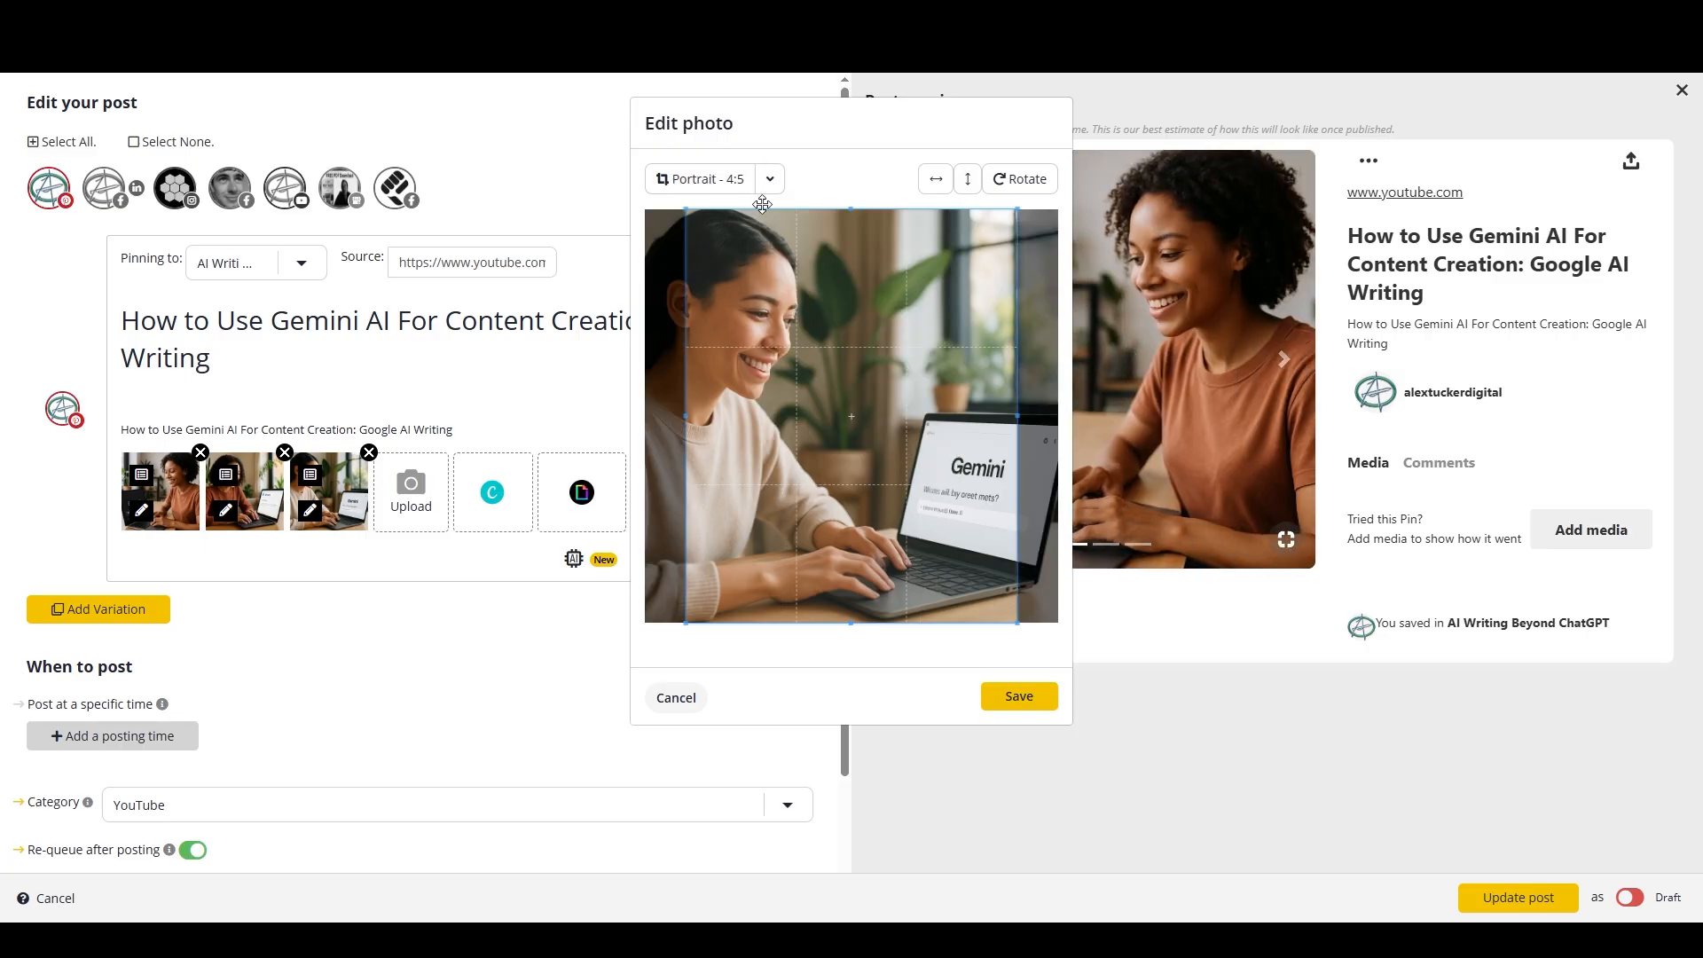
click(772, 181)
click(790, 252)
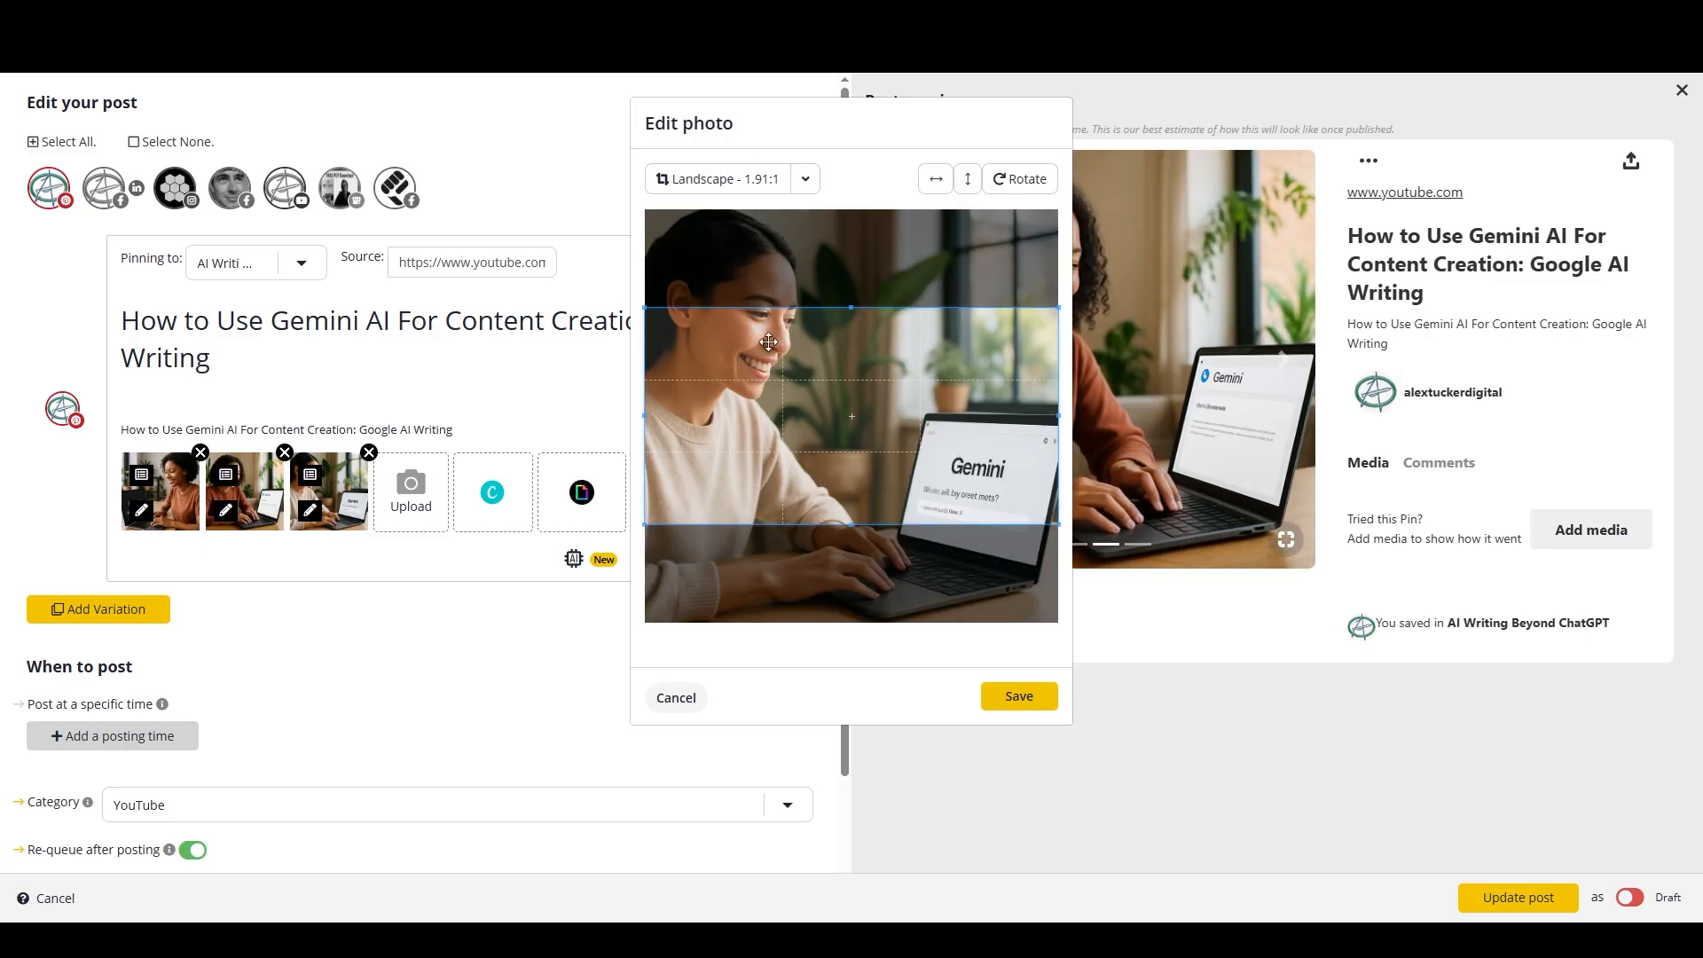
drag(770, 342, 787, 458)
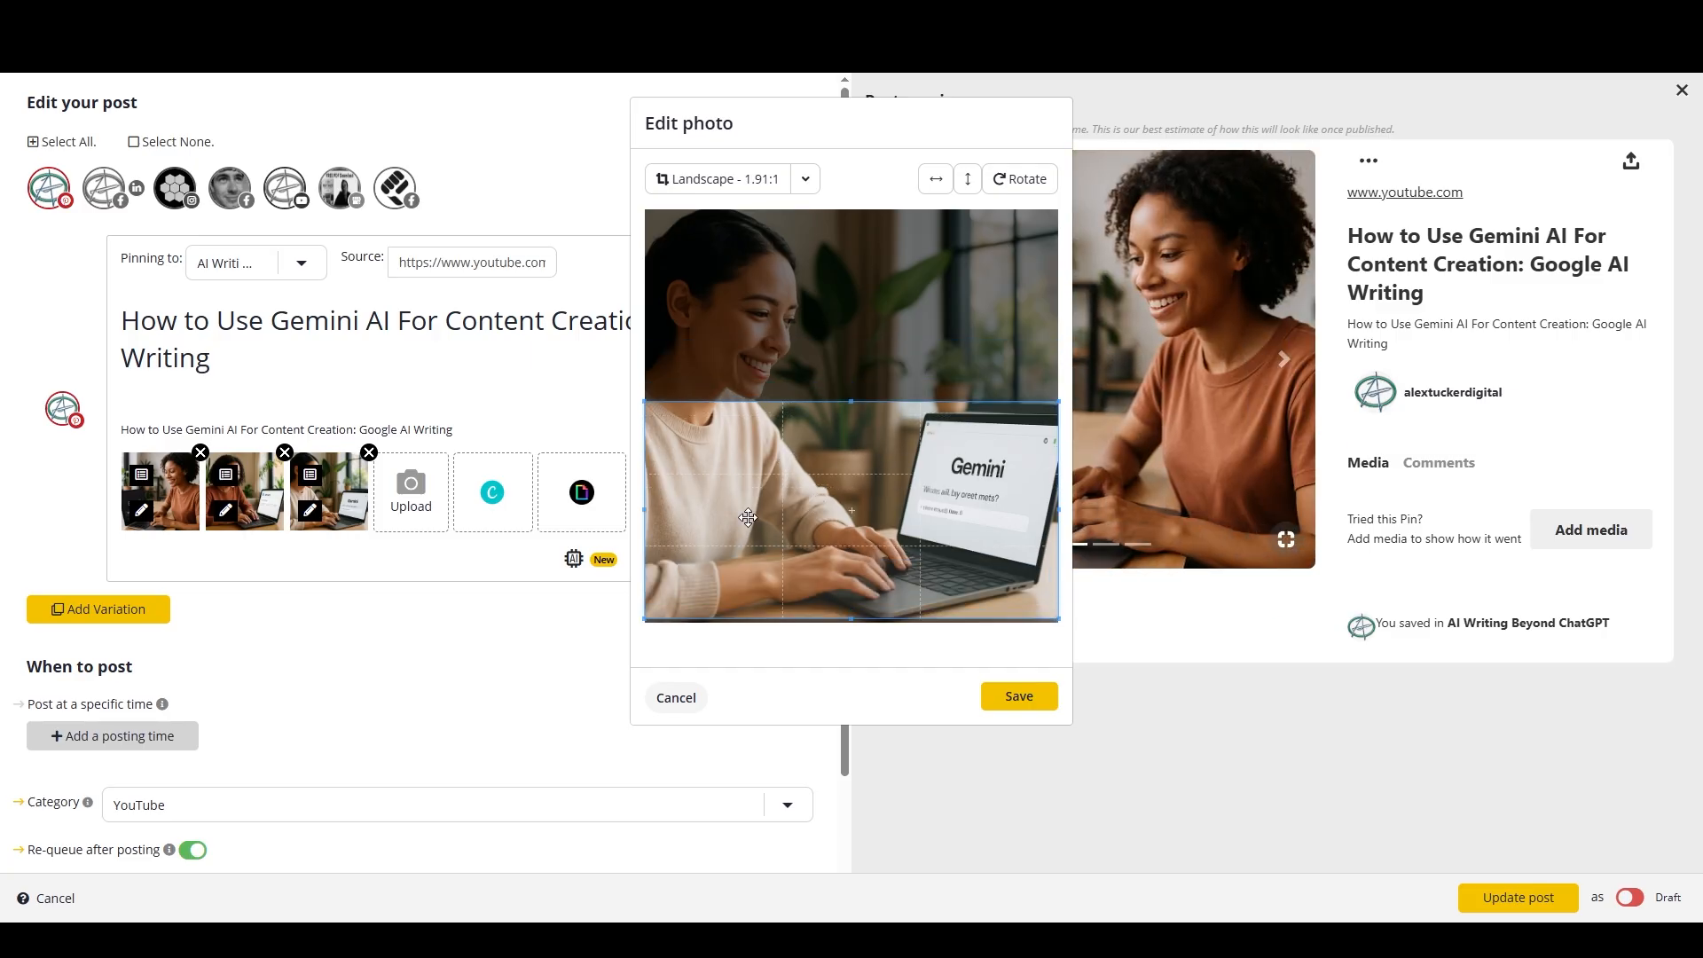
click(684, 705)
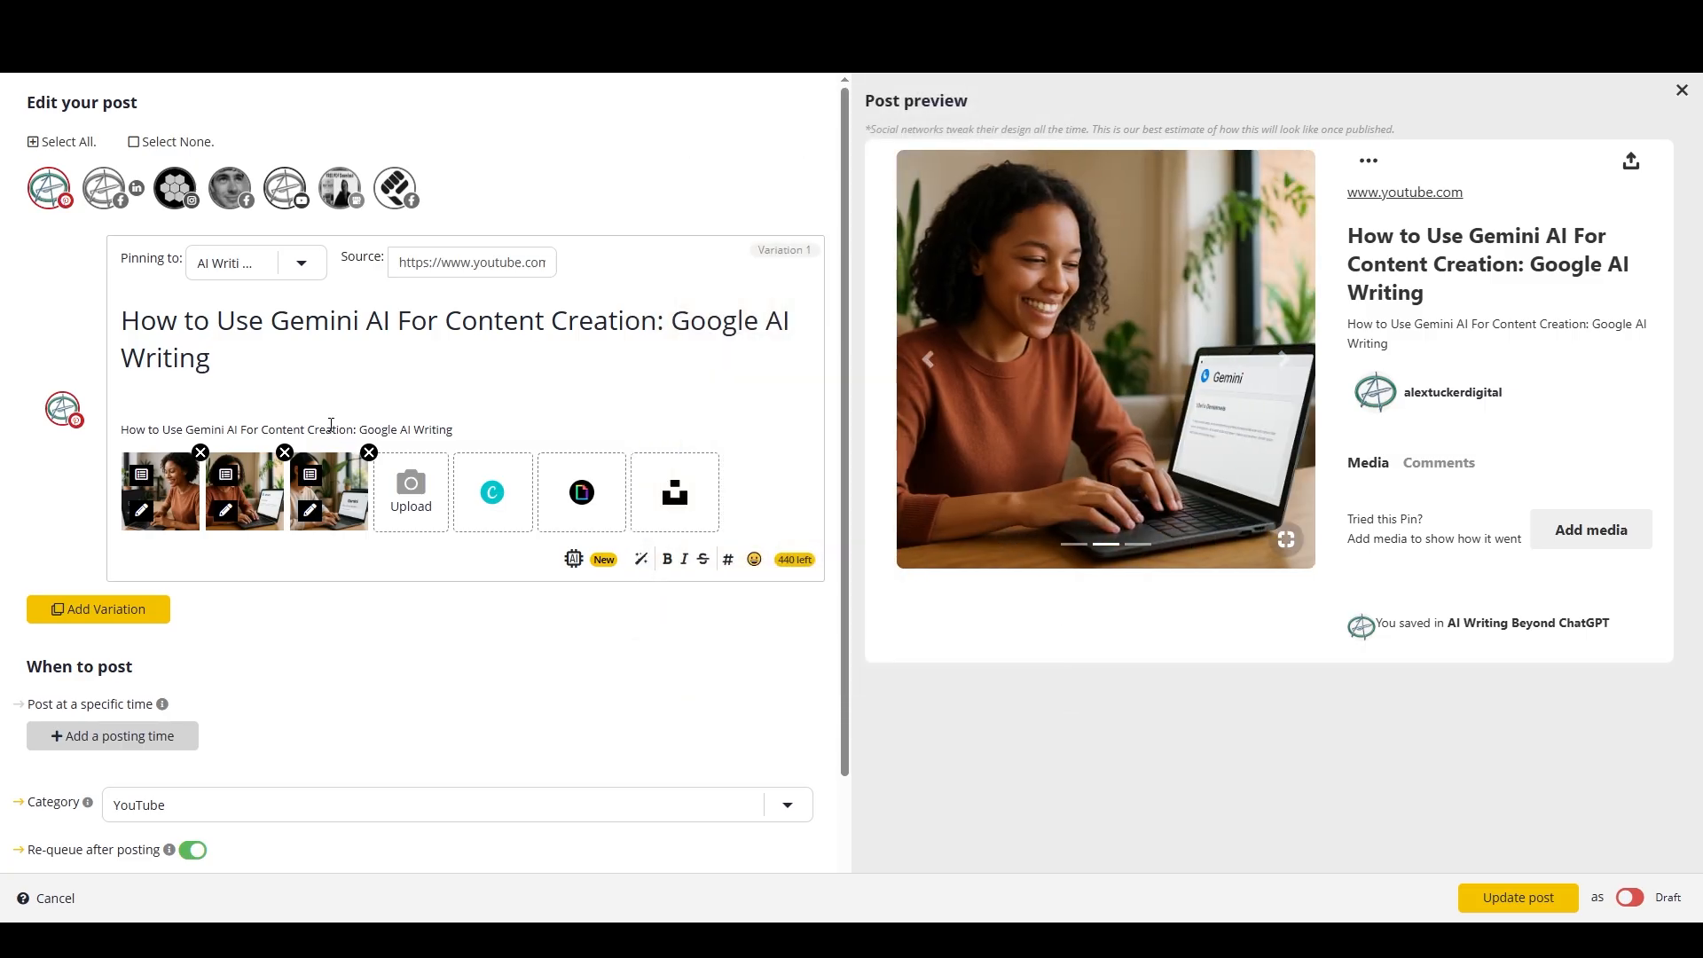
Prepare an AI caption prompt from the inspirational Pinterest post template, using "How to Use Gemini AI For Content Creation: Google AI Writing" as its topic
click(572, 563)
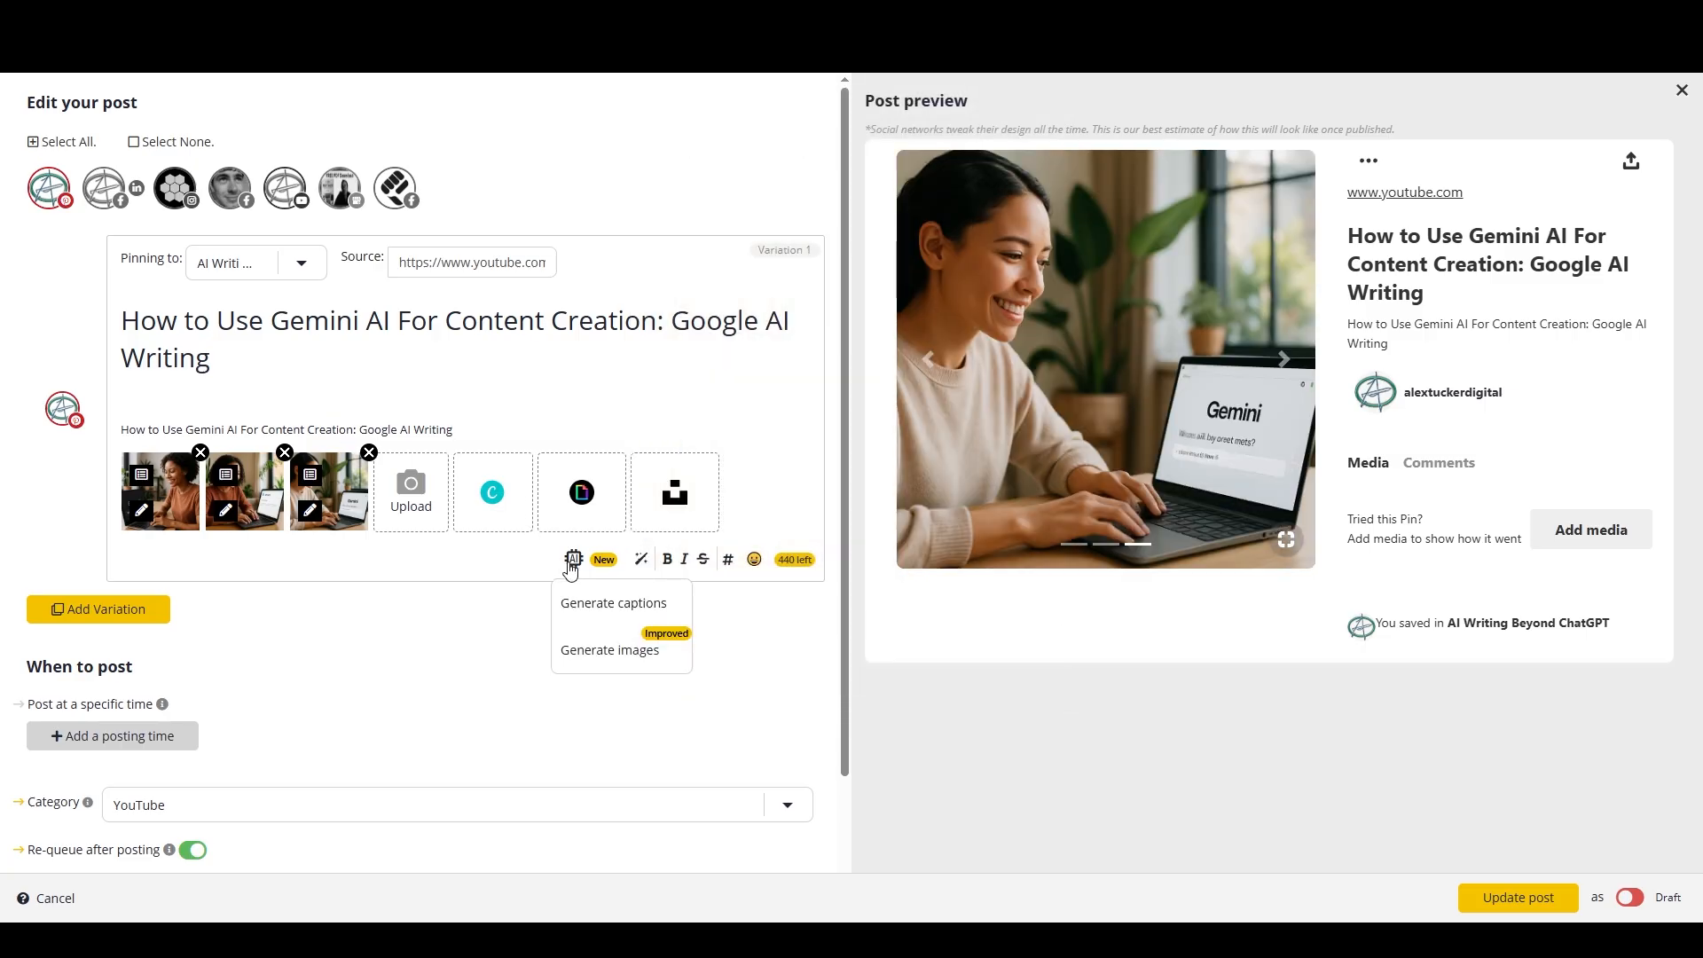
click(589, 604)
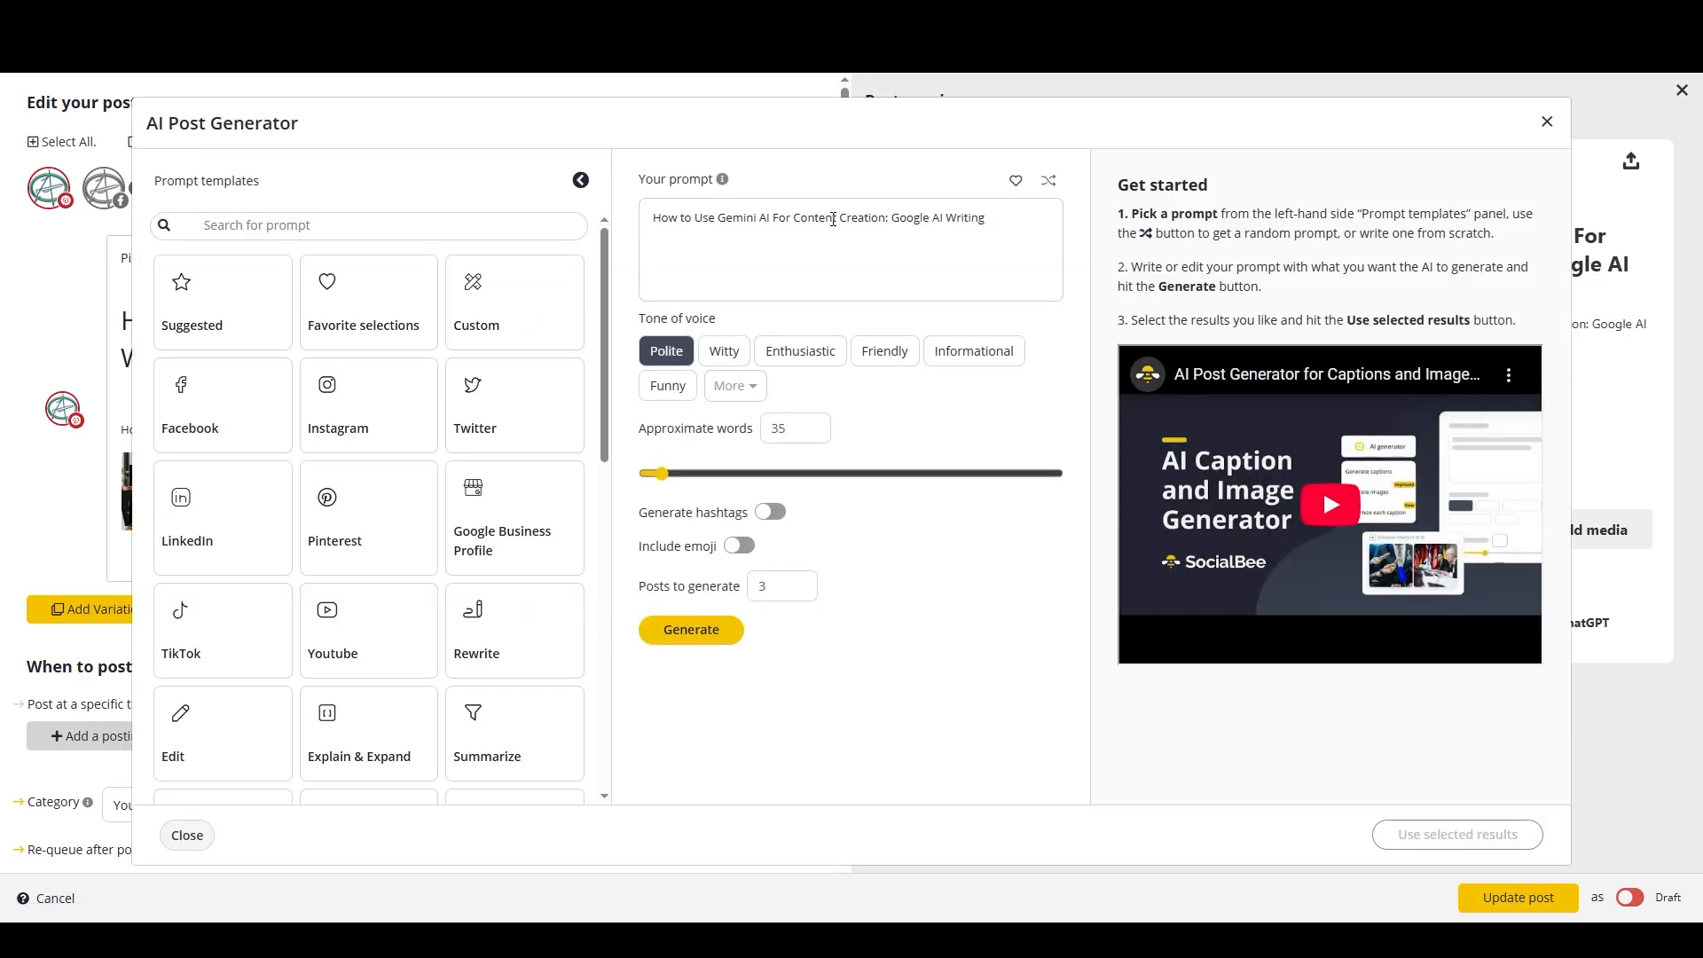
triple_click(834, 219)
key(ctrl+c)
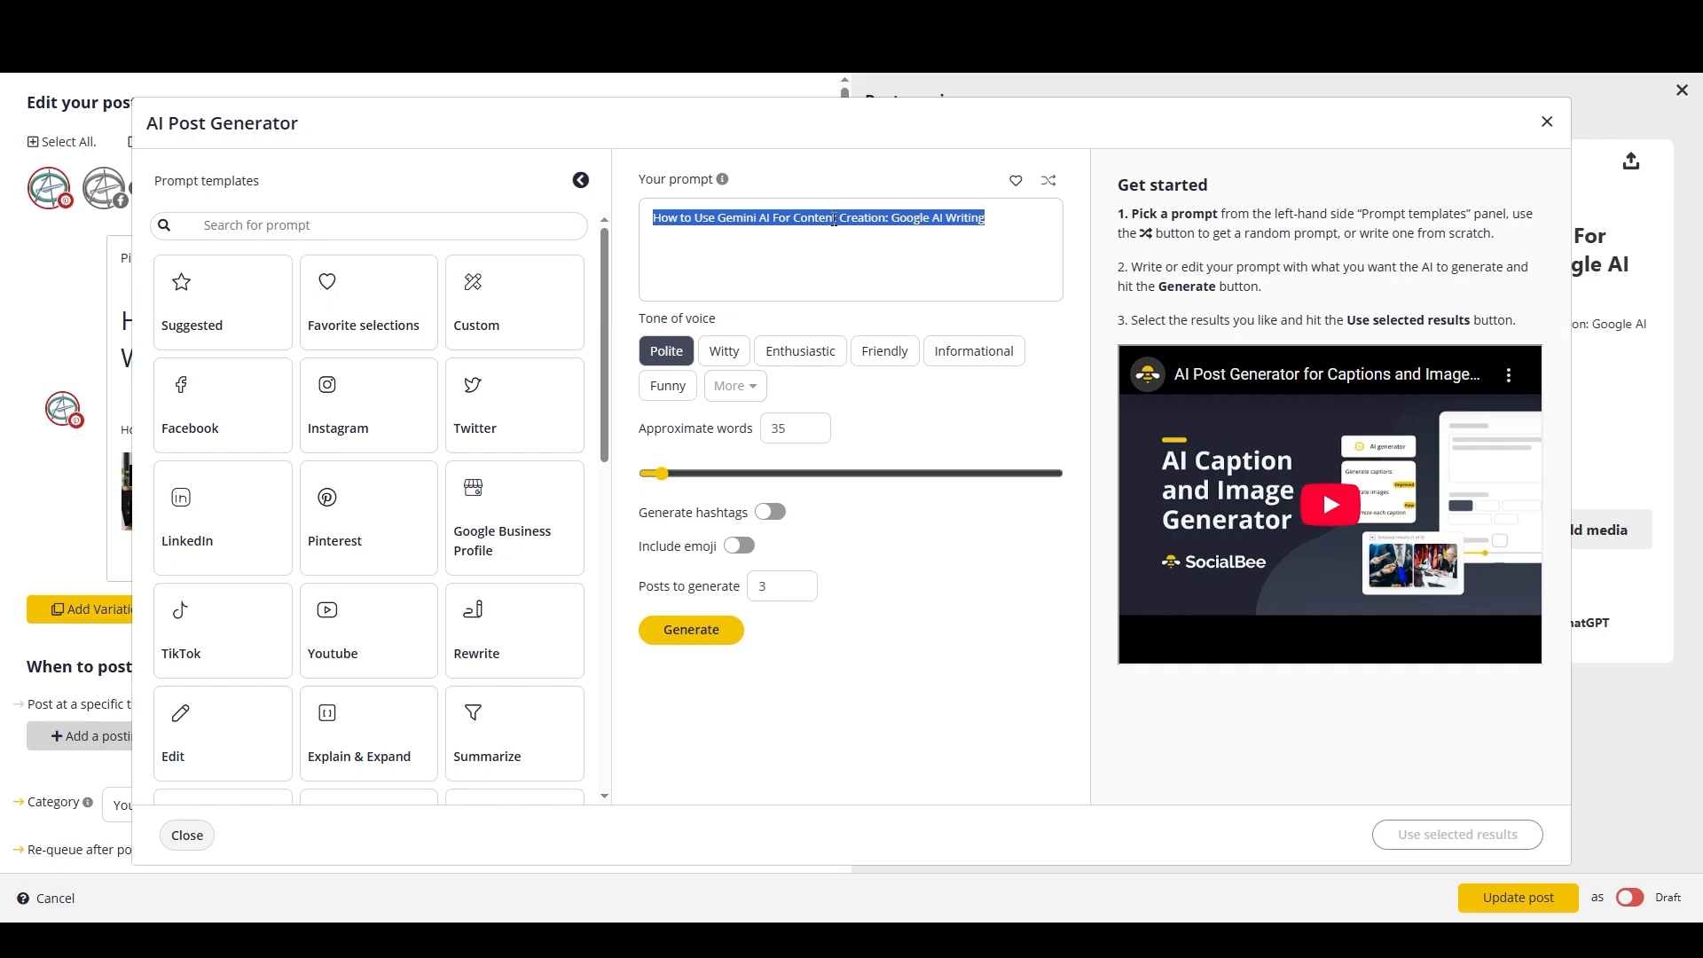
click(387, 527)
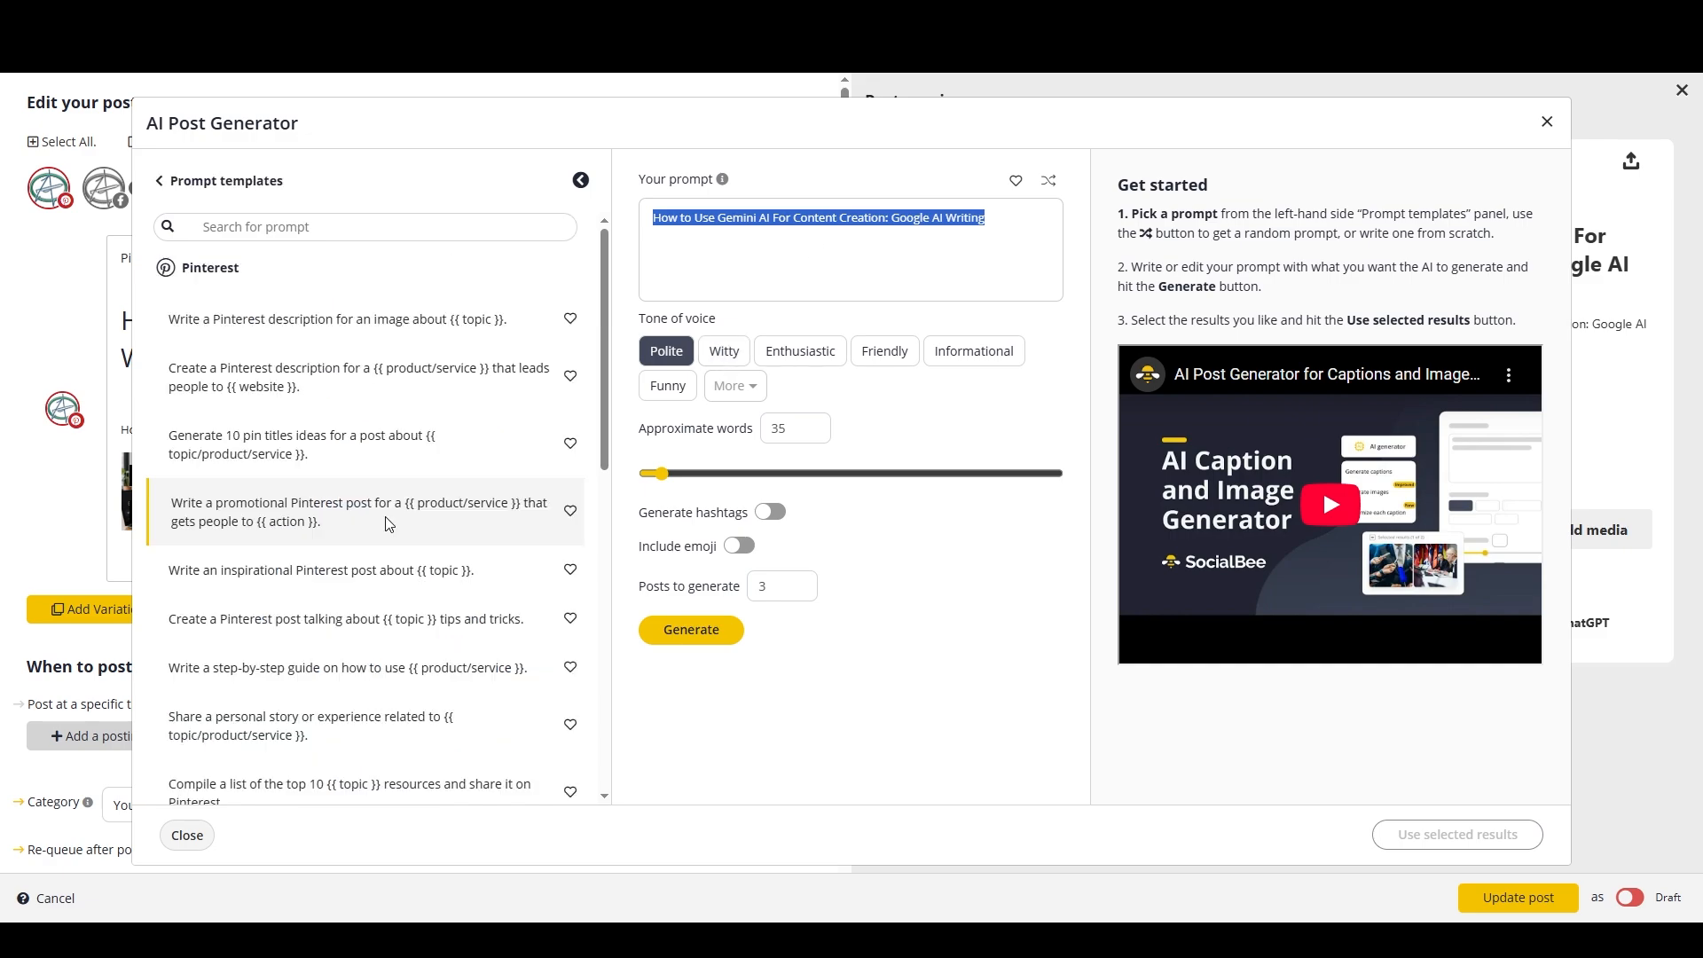
click(319, 579)
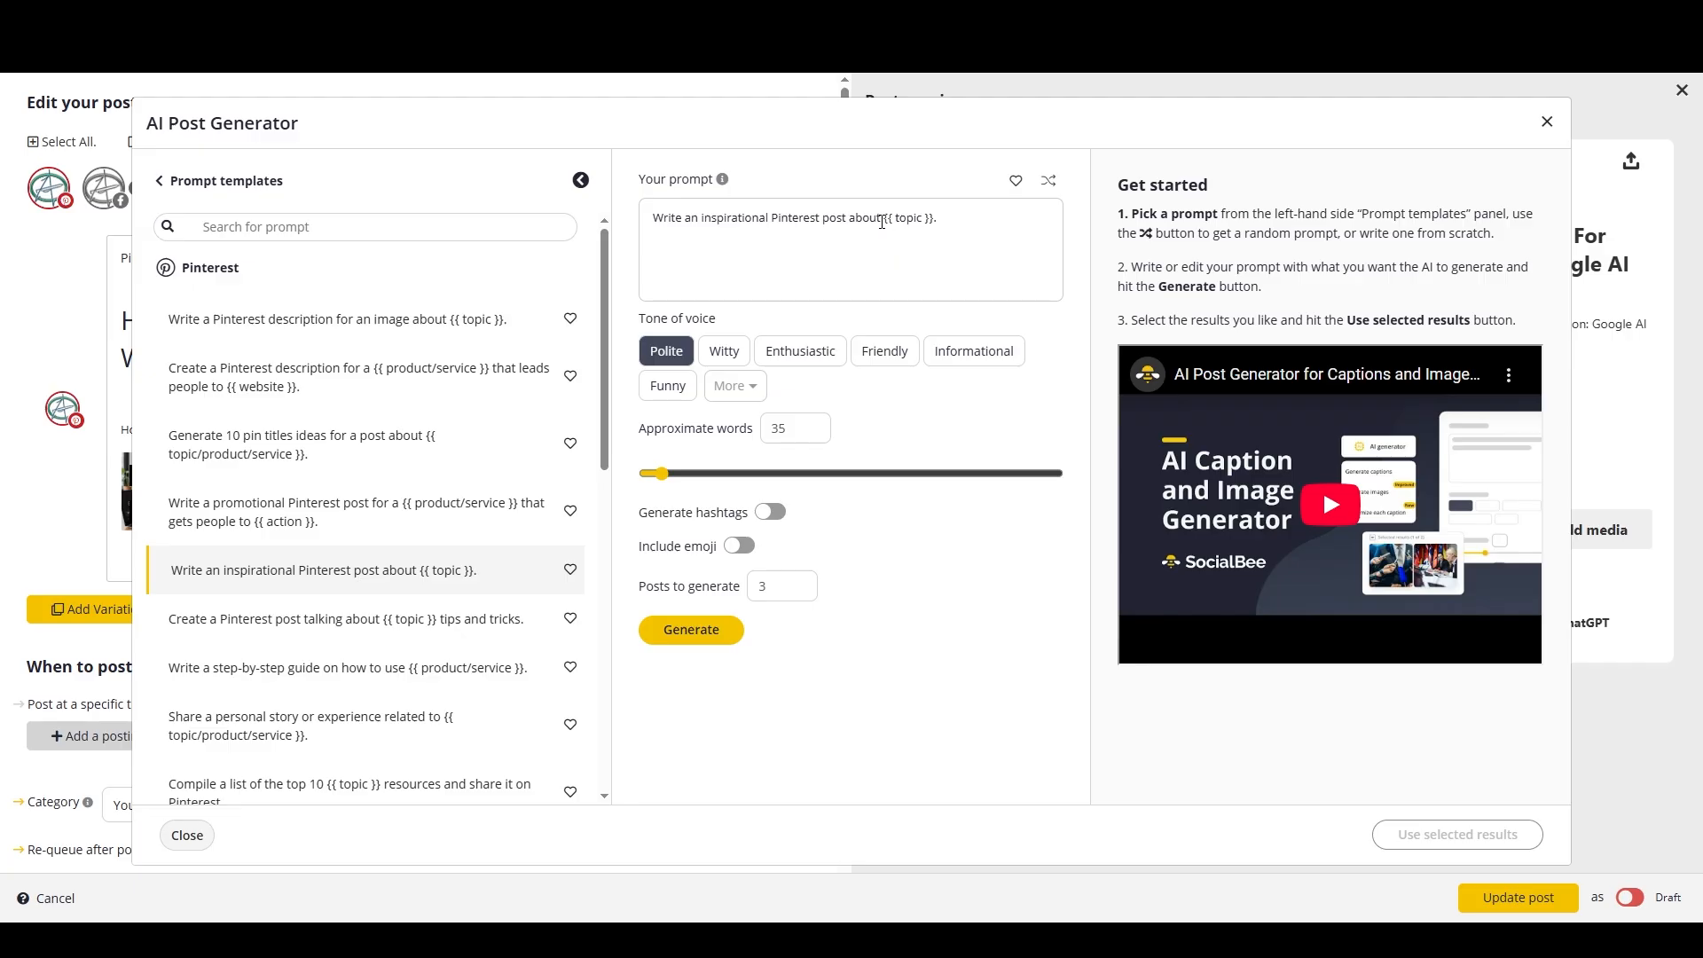
drag(884, 221, 970, 222)
key(ctrl+v)
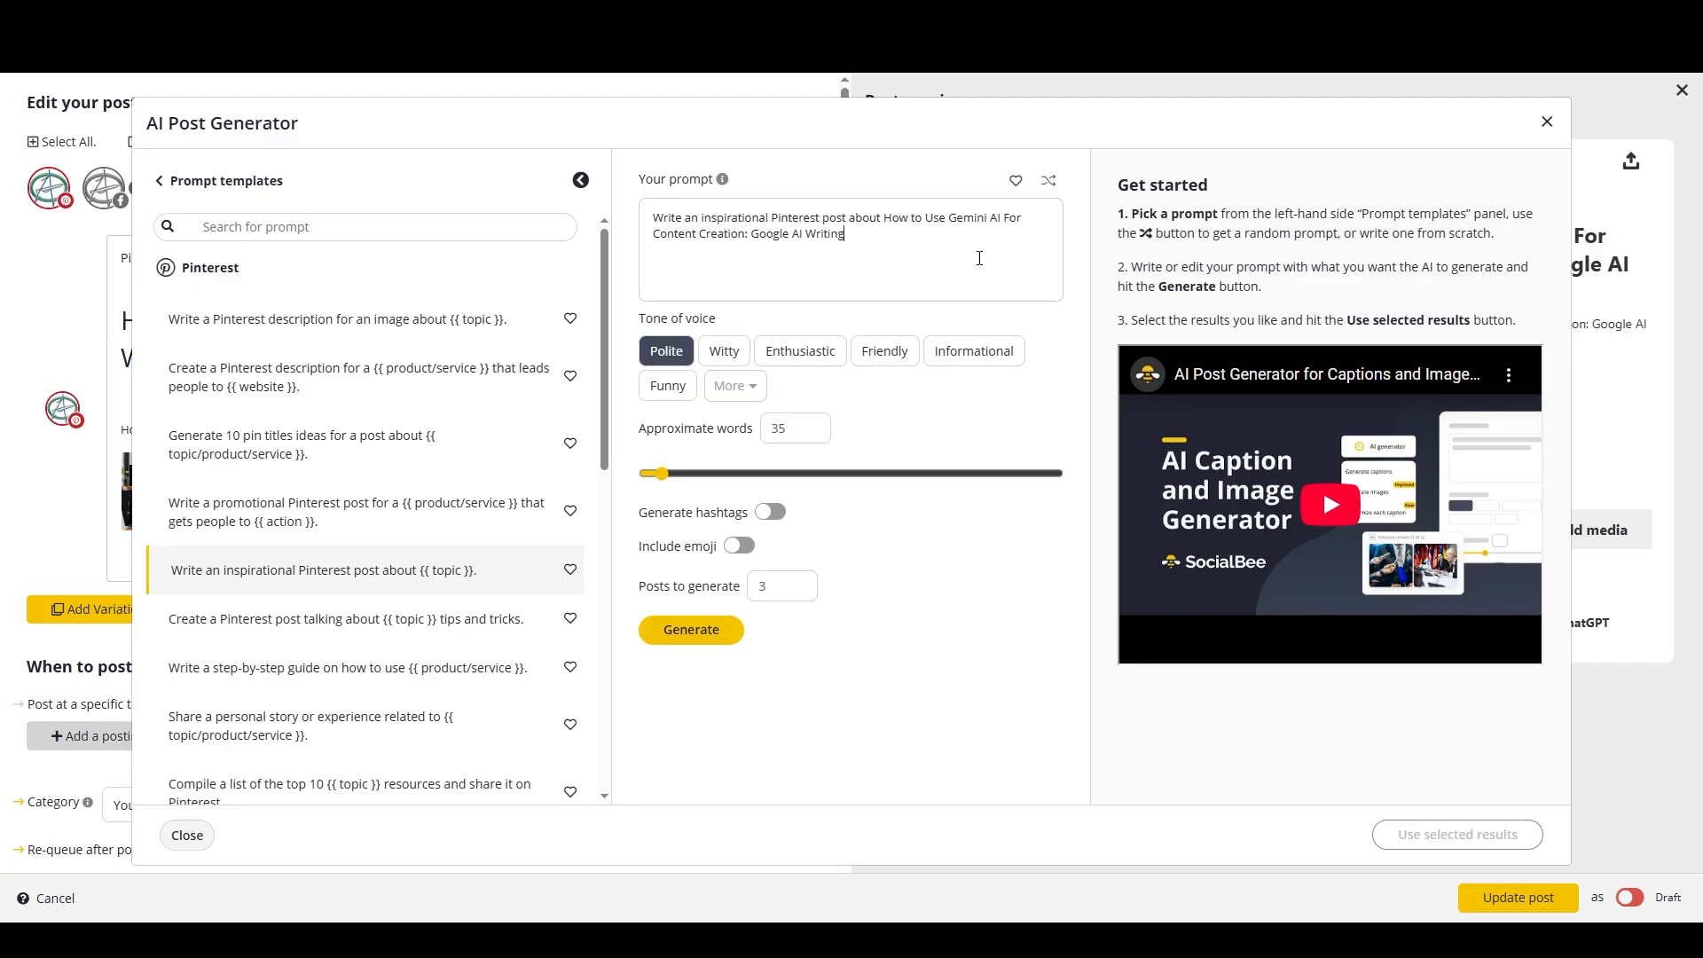
Generate captions in a witty tone at about 60 words with hashtags, and use the third result in the post
click(724, 351)
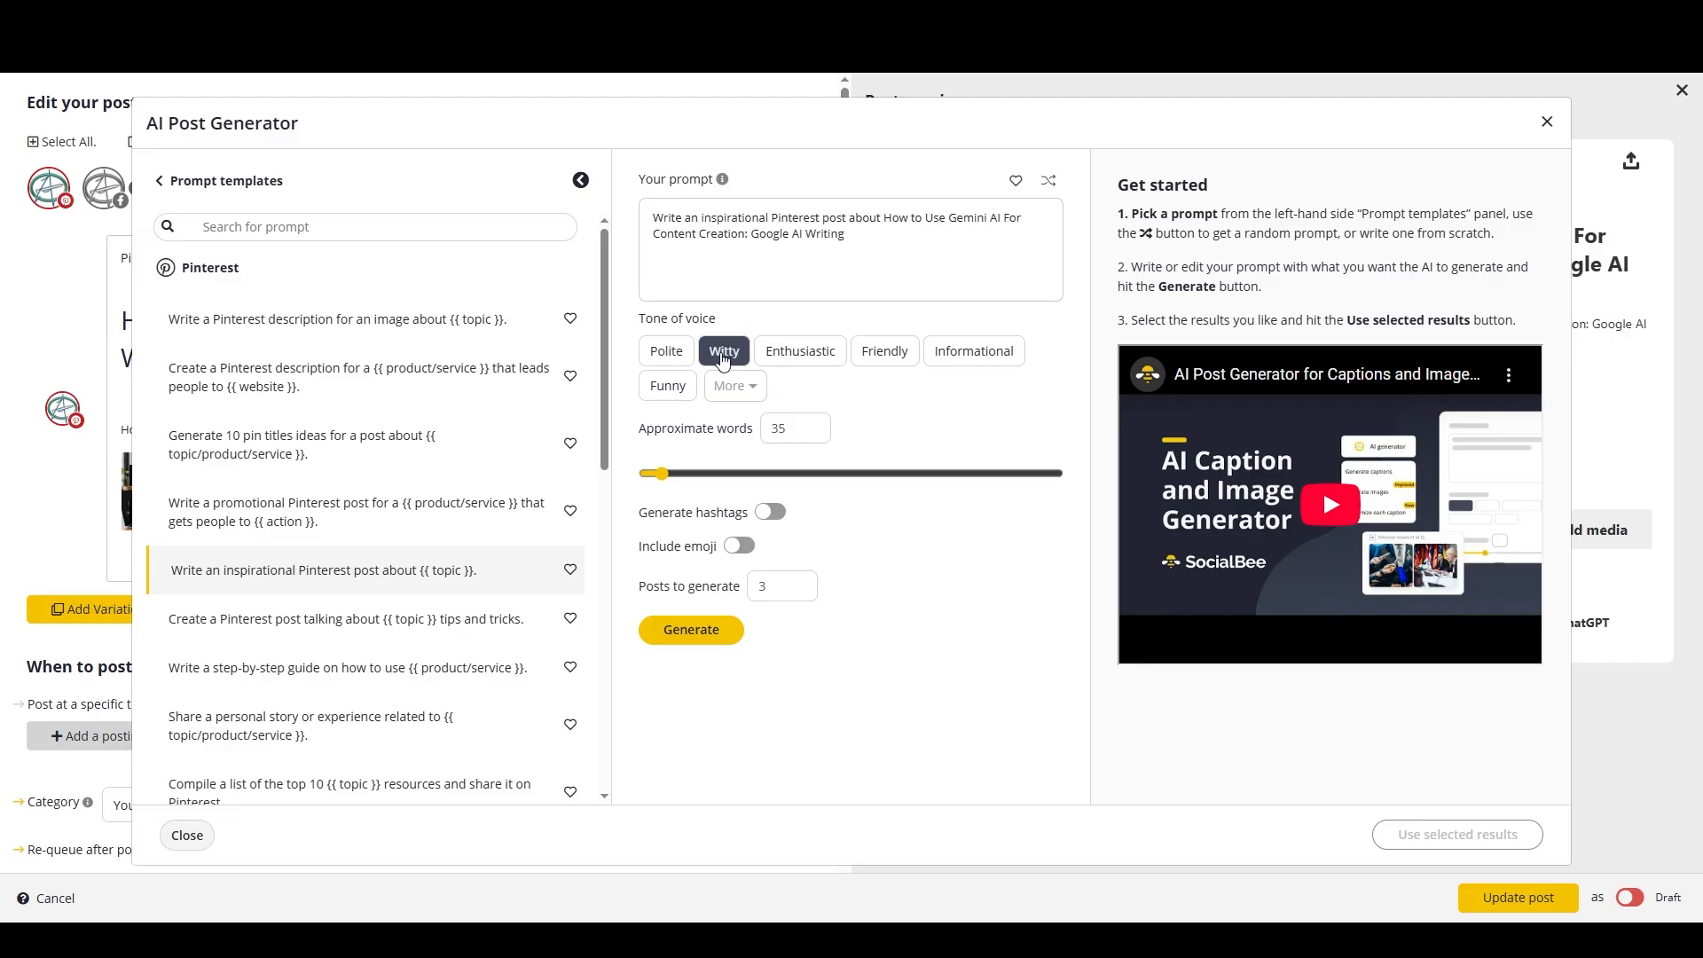
drag(667, 476, 669, 477)
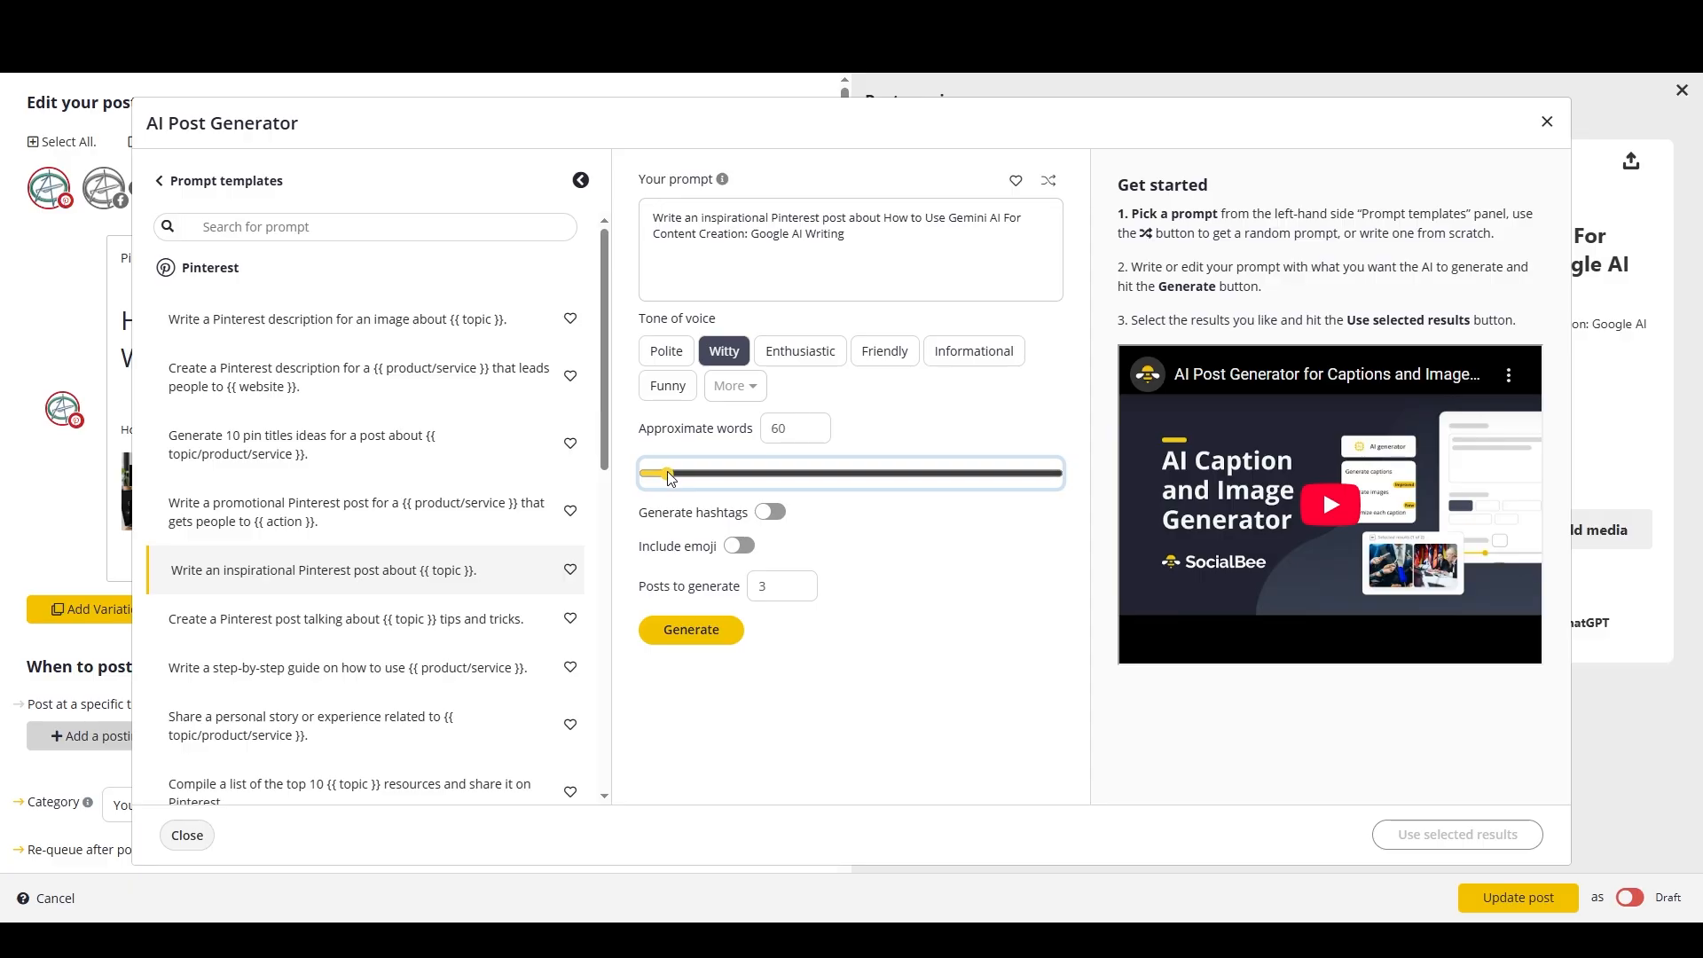
click(777, 512)
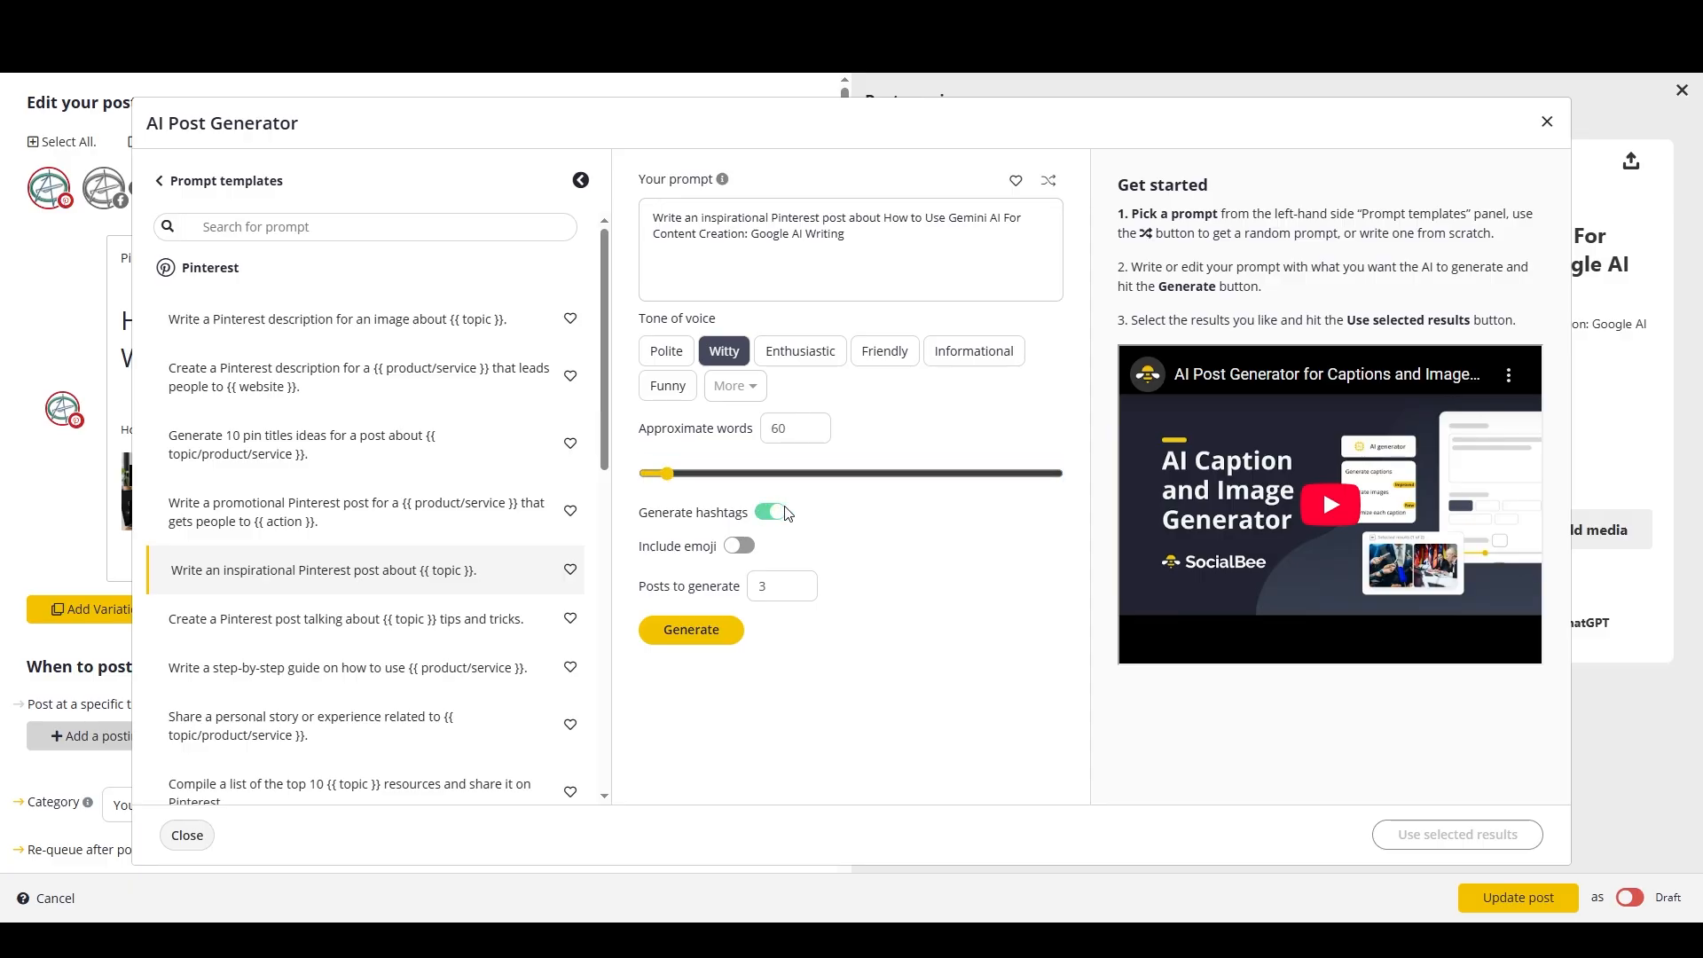
click(691, 630)
click(1139, 646)
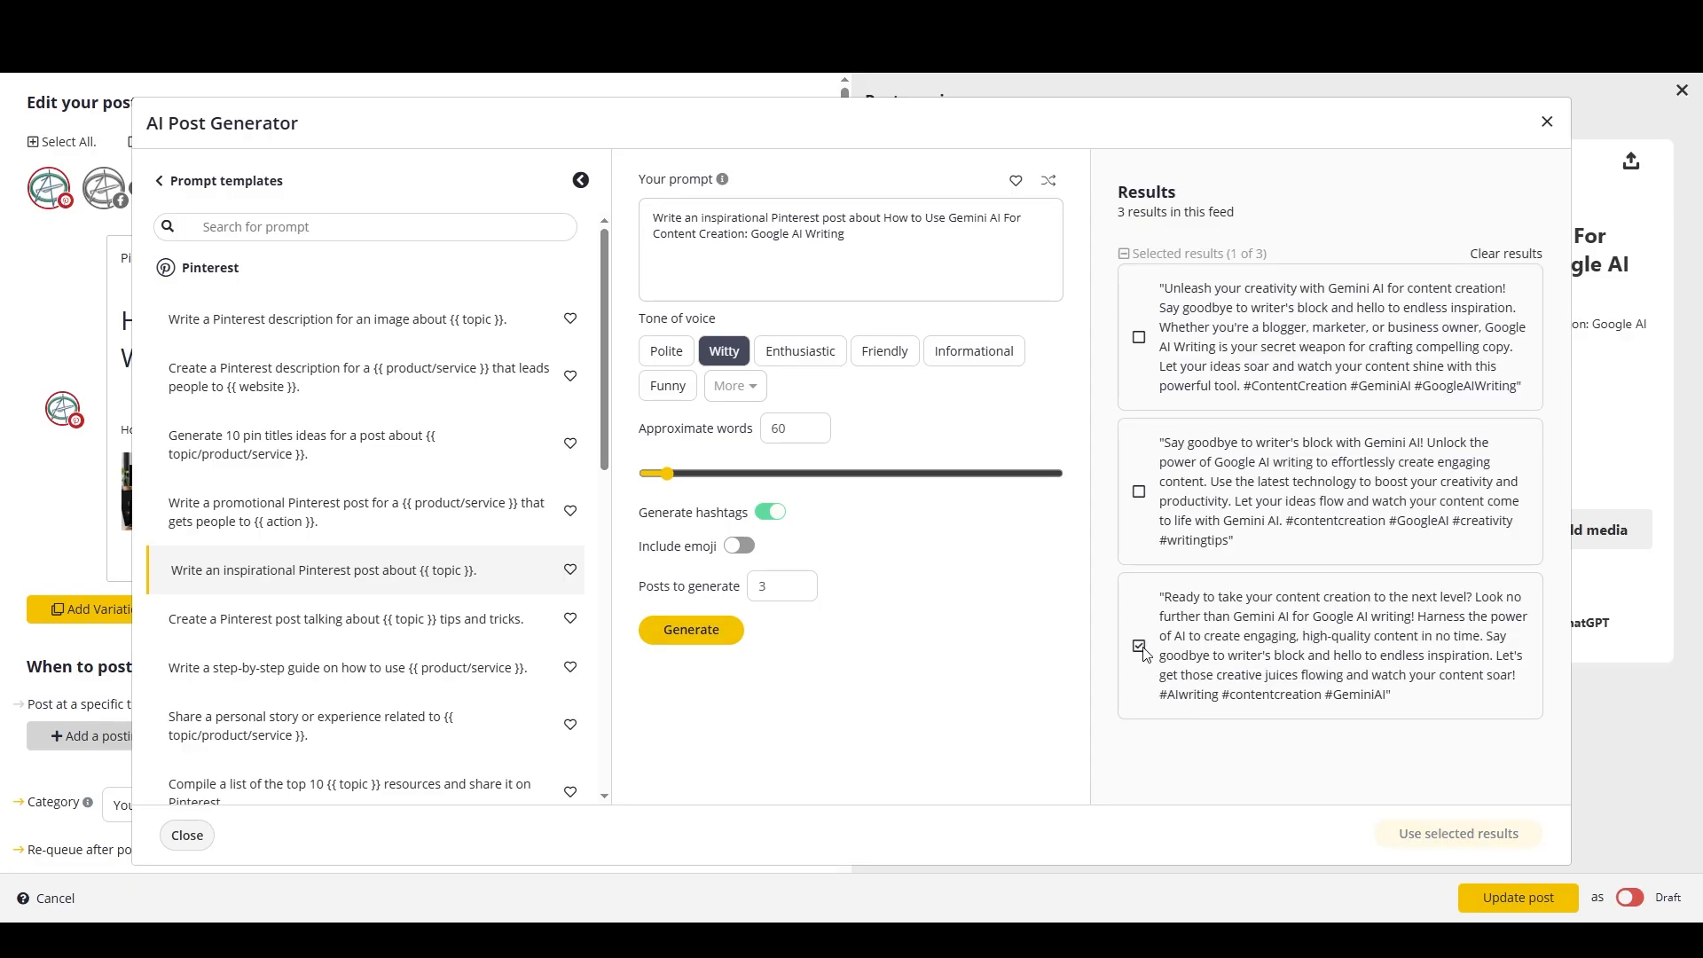
click(1472, 836)
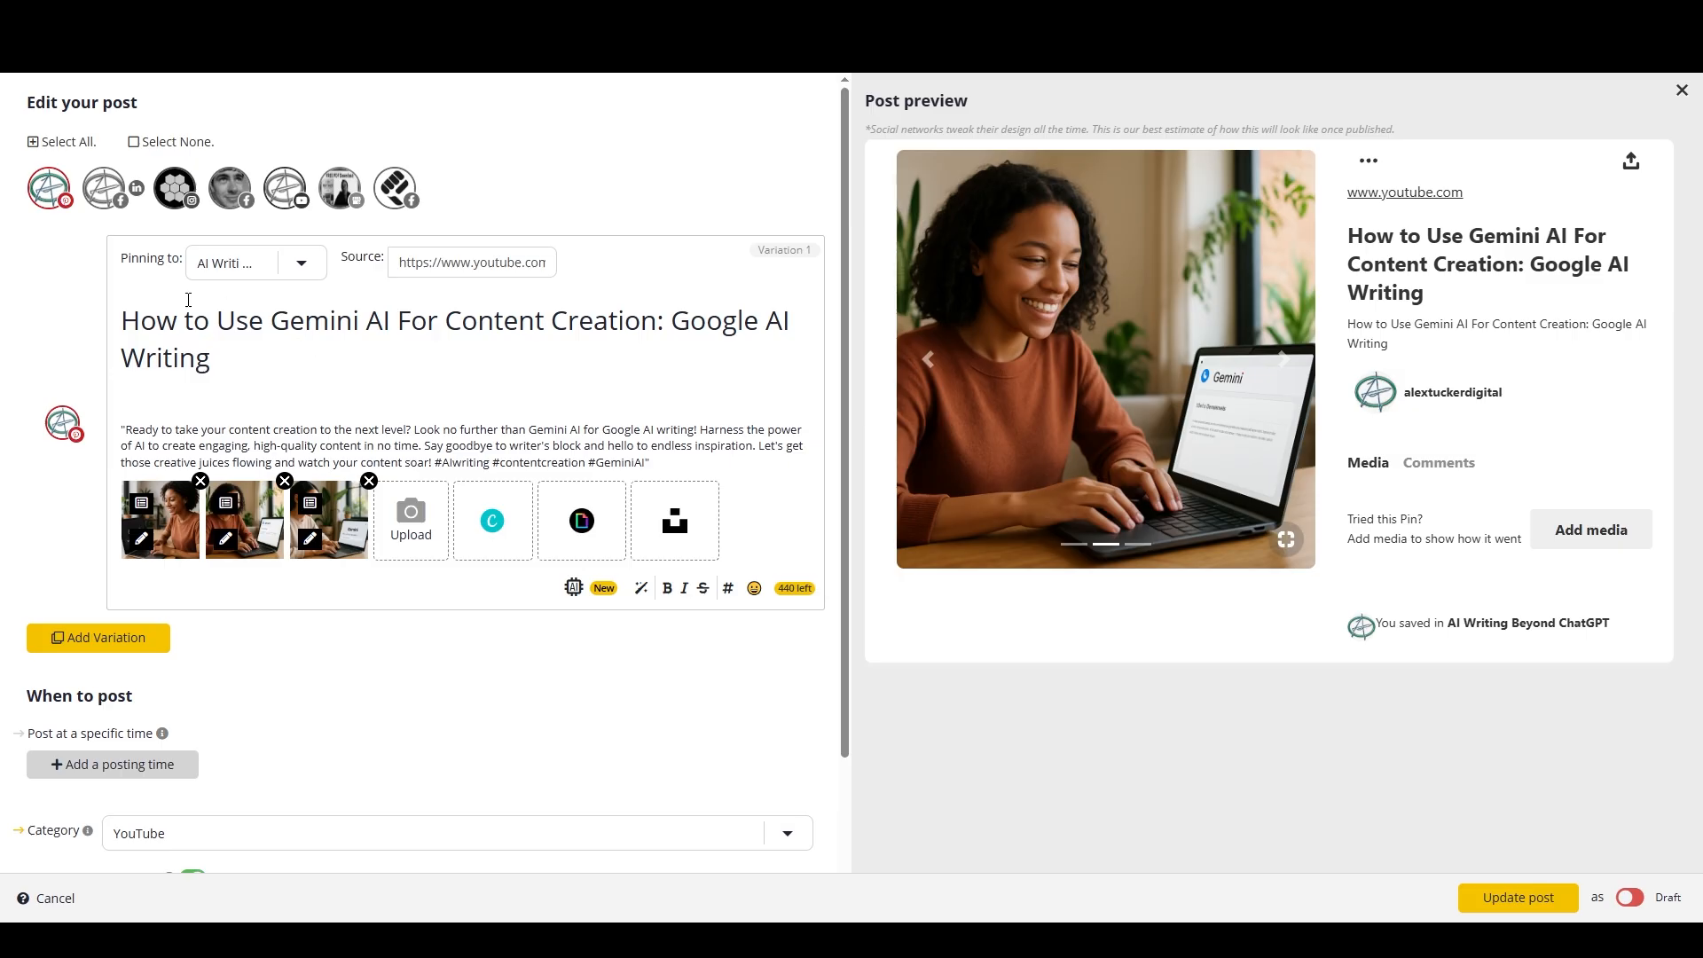
Add the first Facebook page, LinkedIn, Instagram Professional and Google page profiles to the post
click(123, 194)
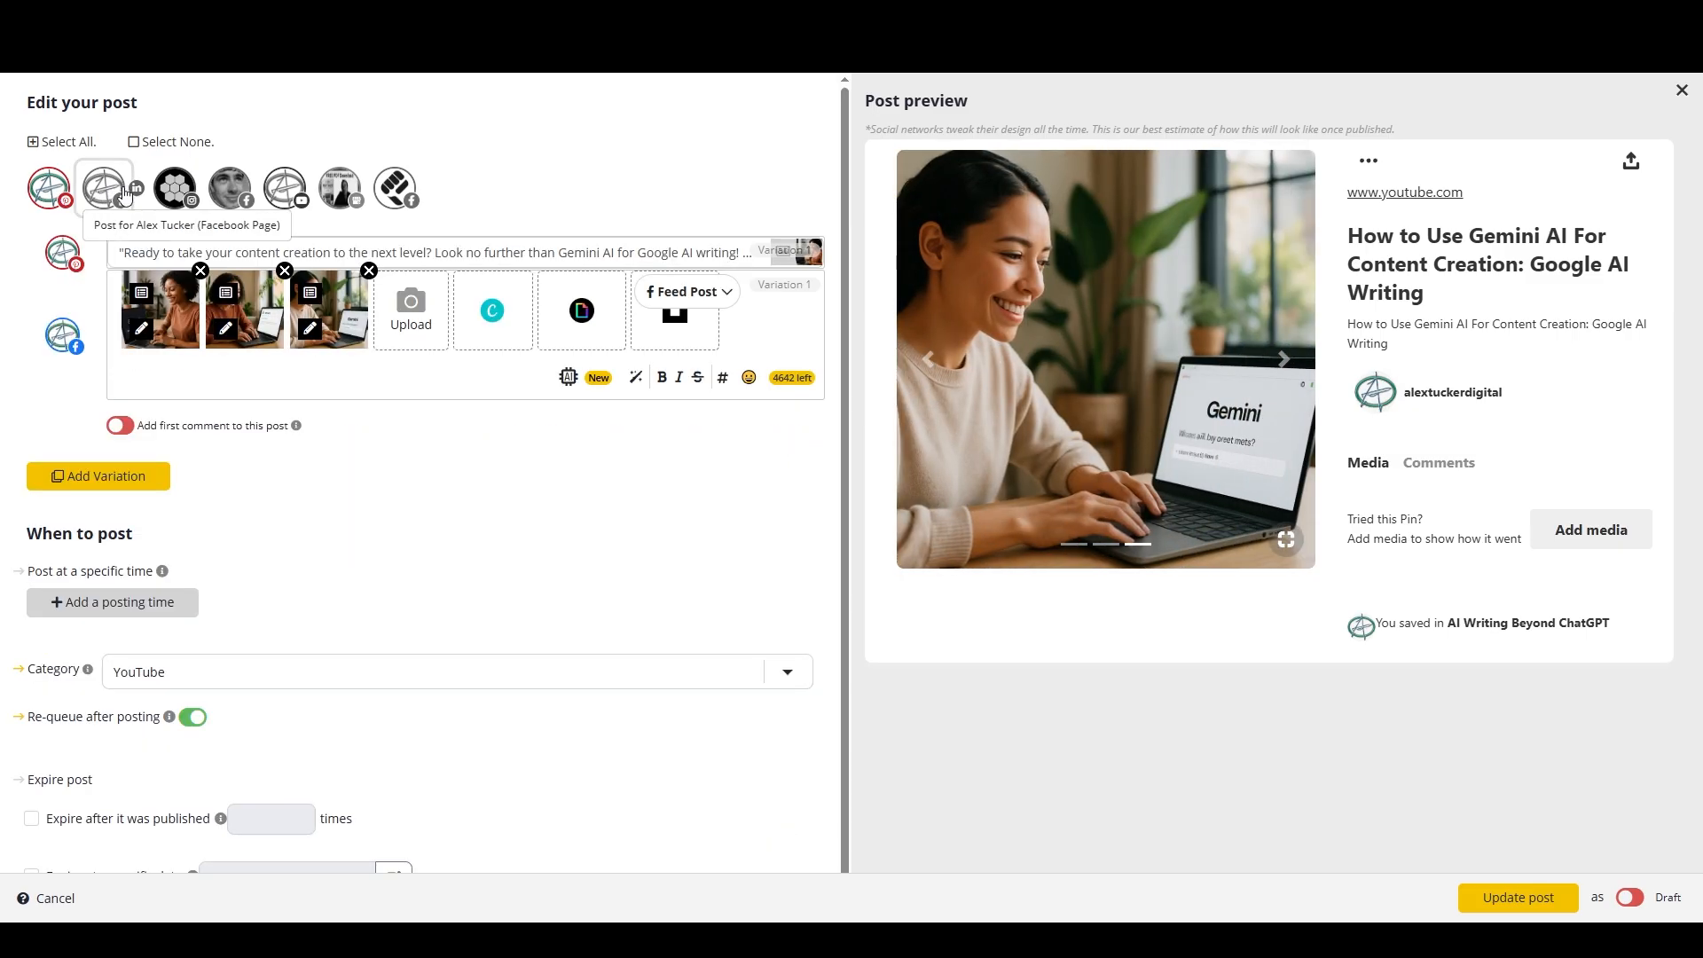
click(135, 188)
click(181, 201)
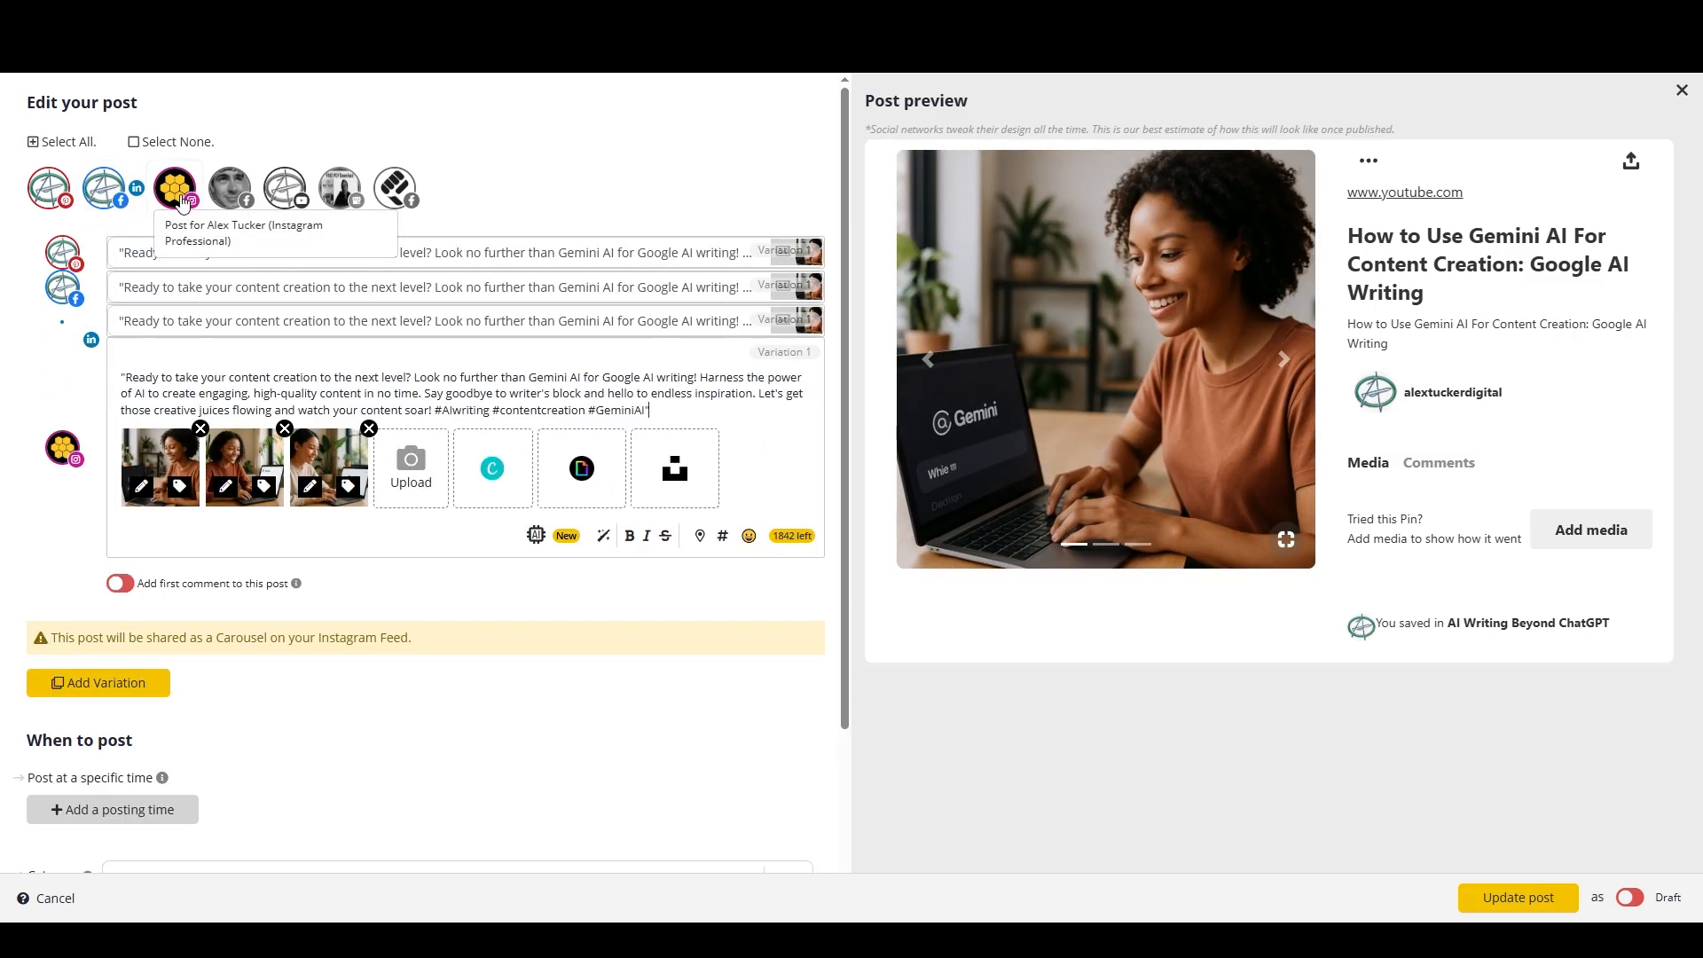
click(340, 187)
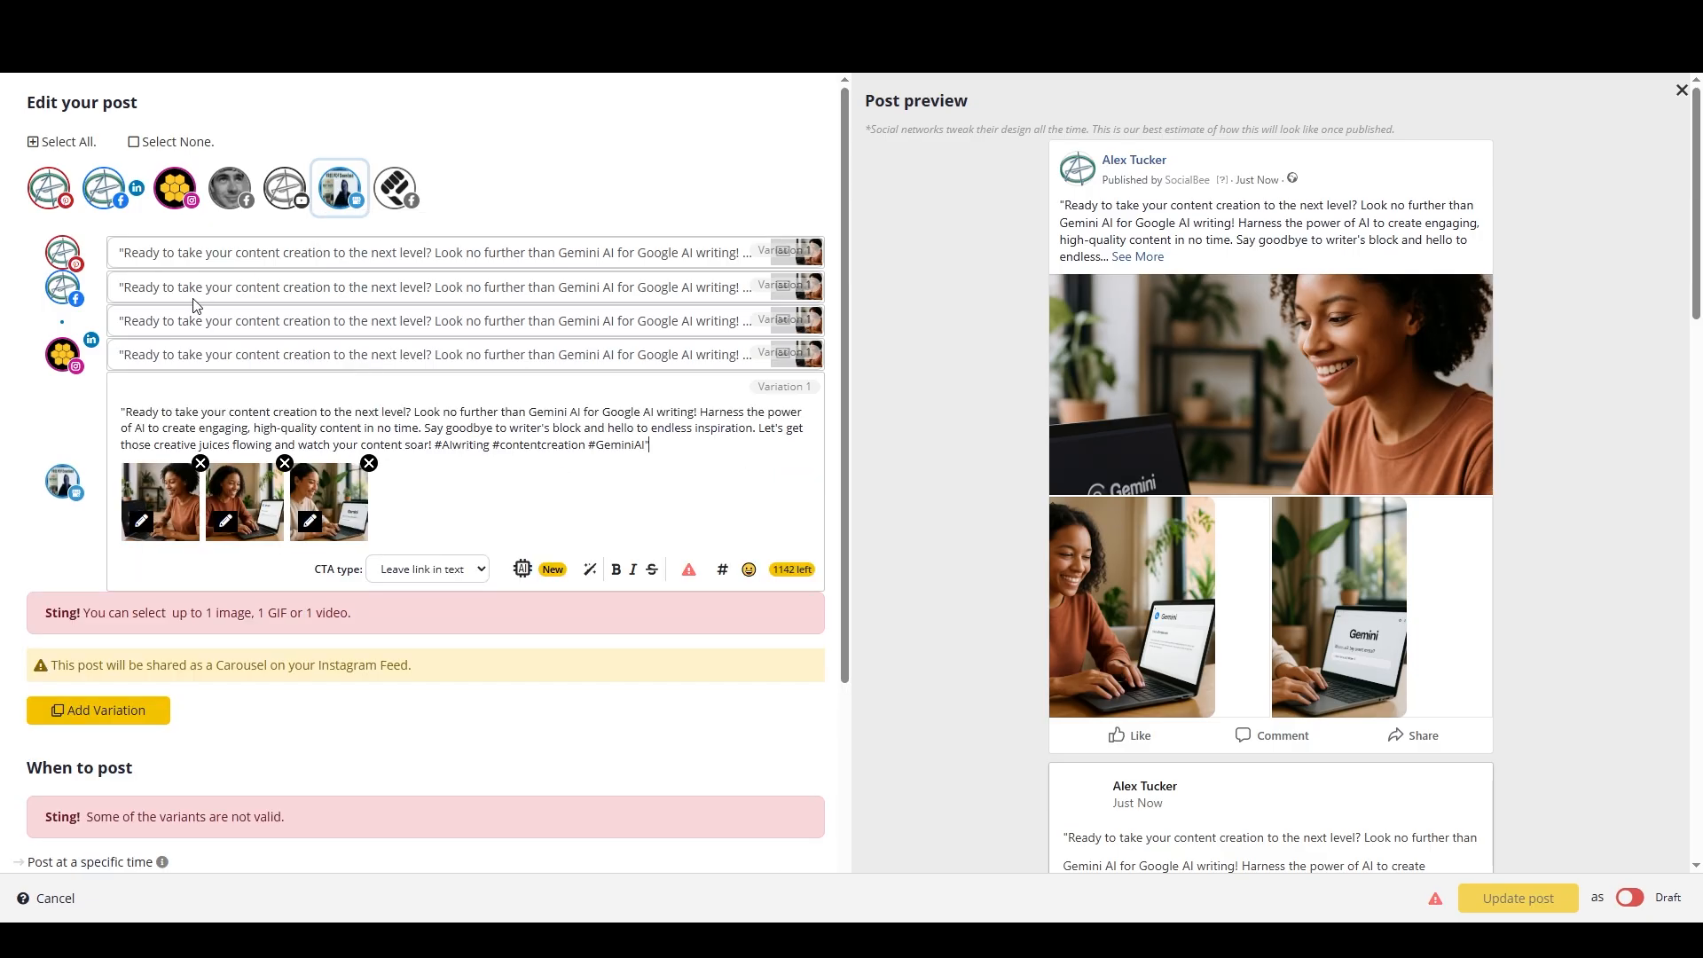
Remove the first two images from the Facebook variant, keeping only the third
click(344, 286)
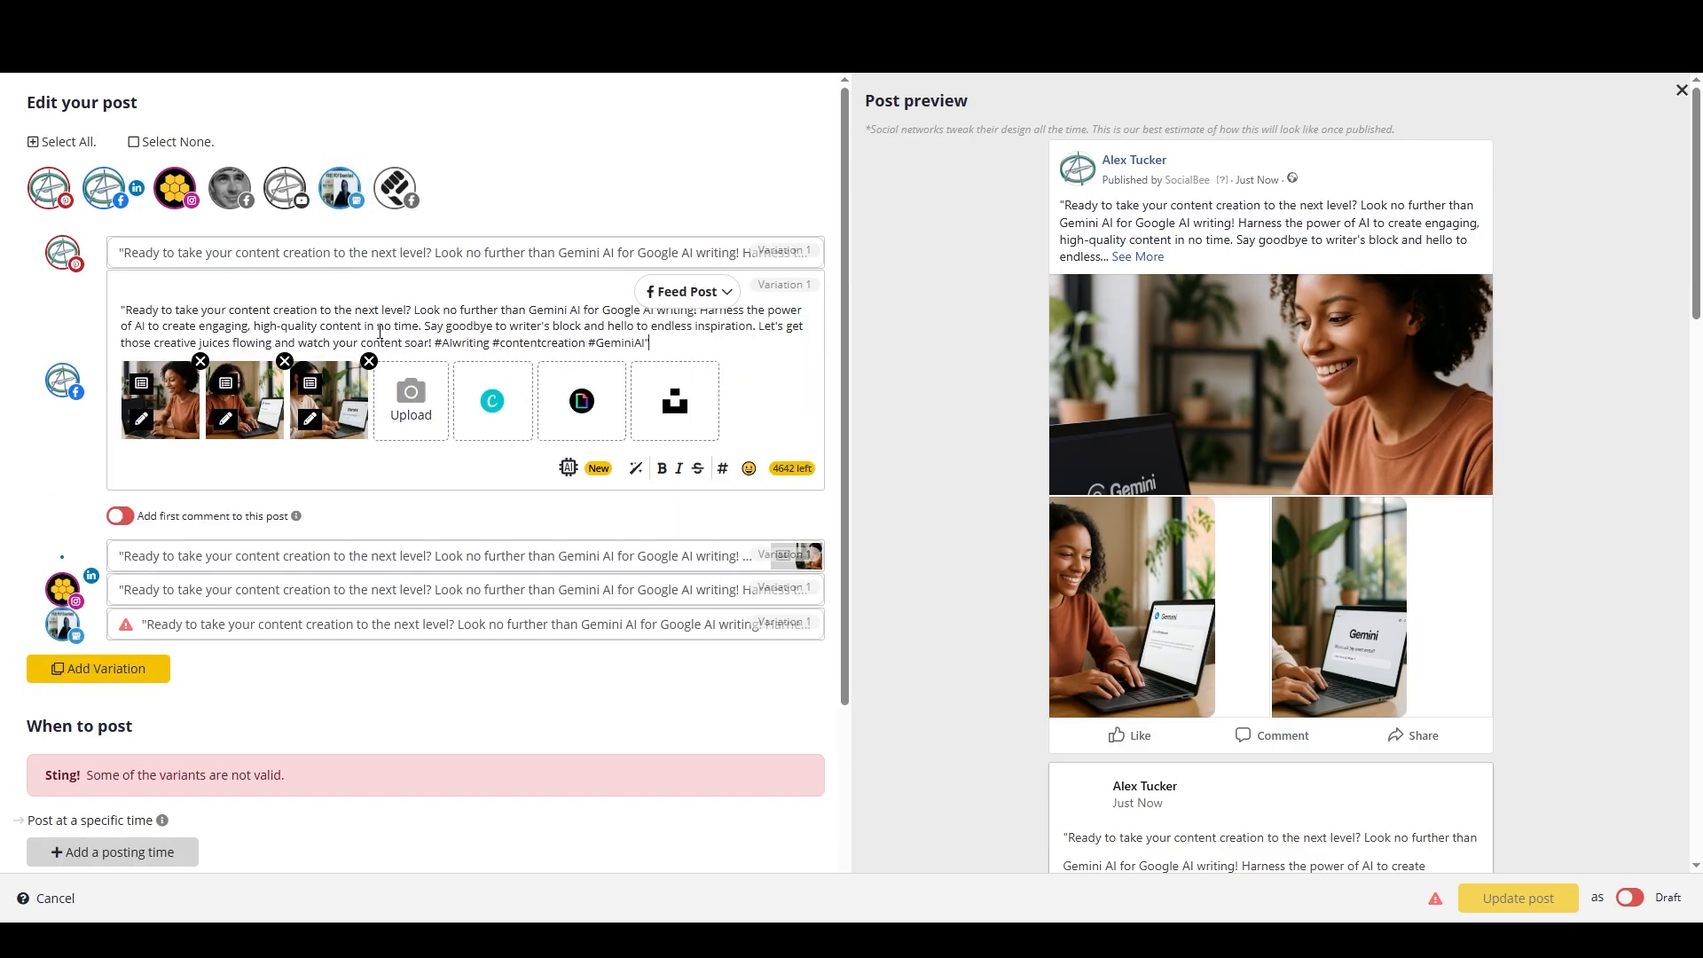
click(200, 363)
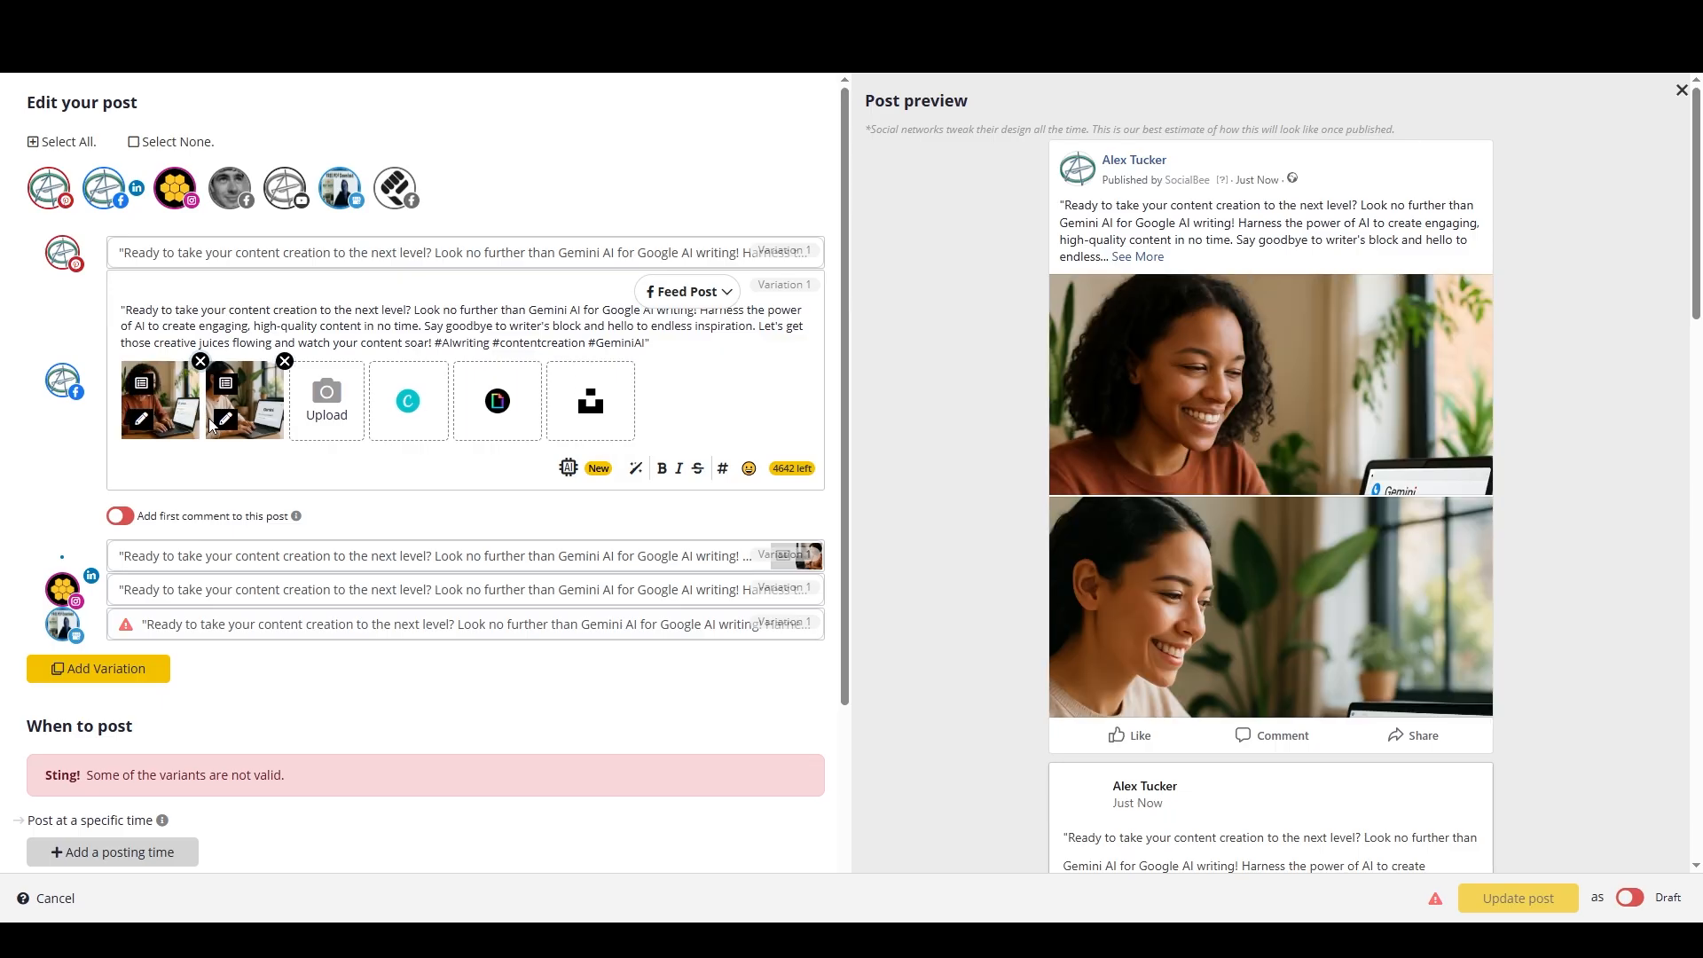
click(200, 361)
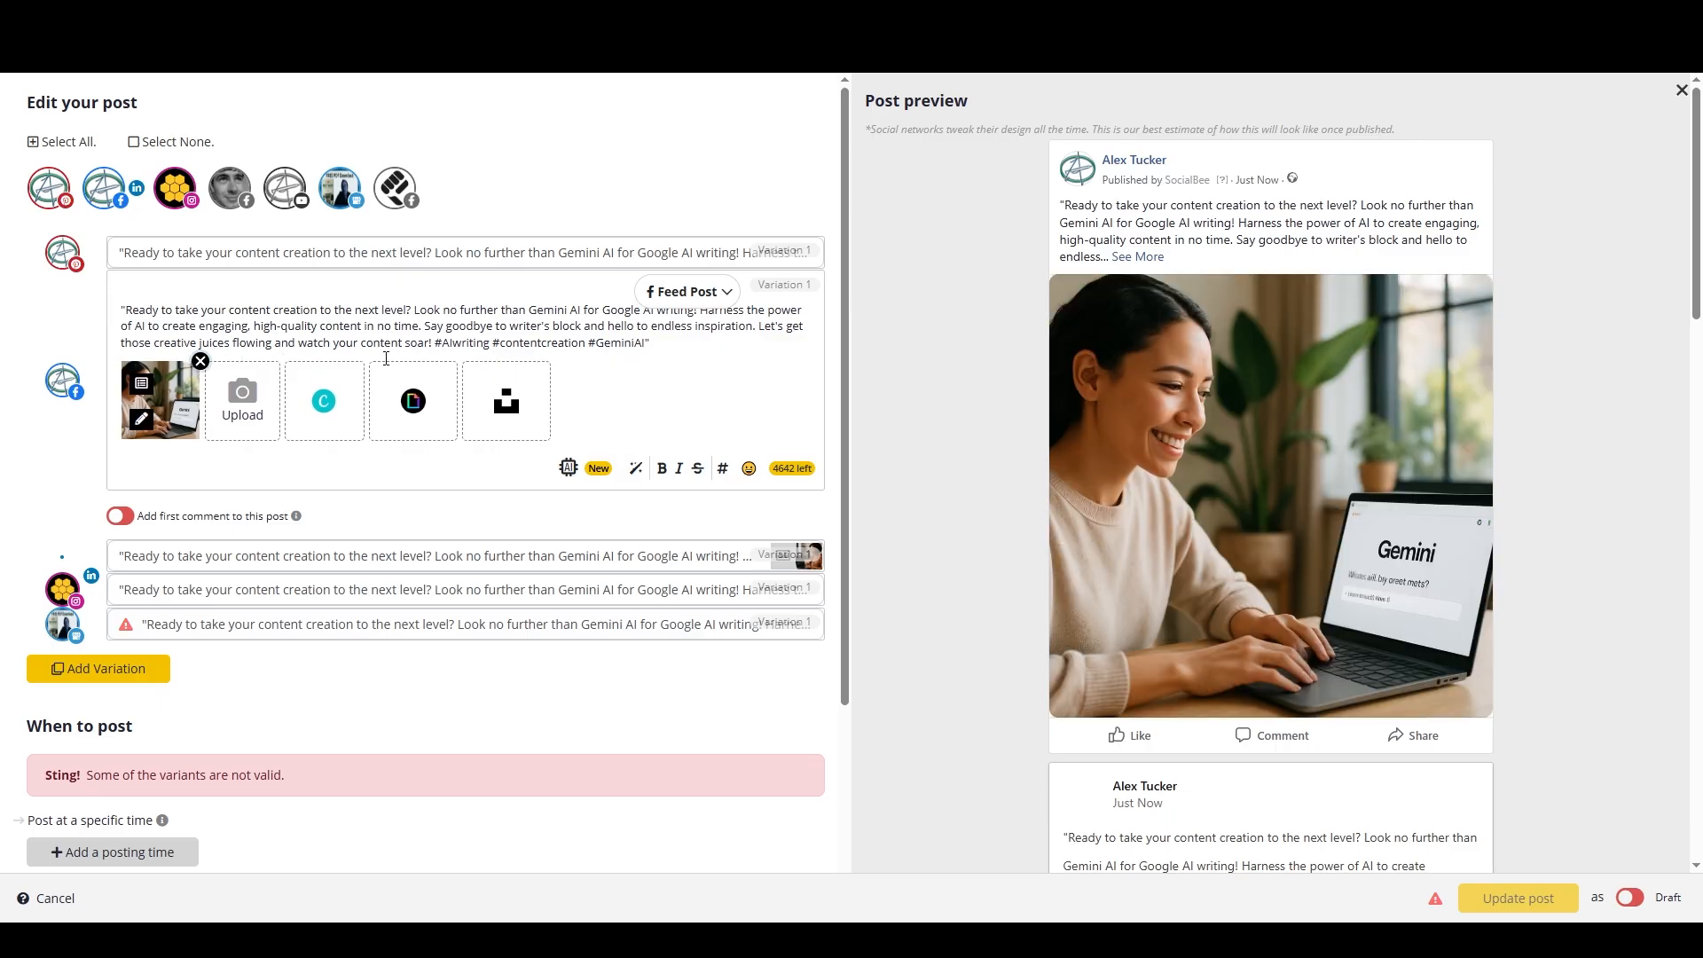
click(482, 257)
triple_click(482, 257)
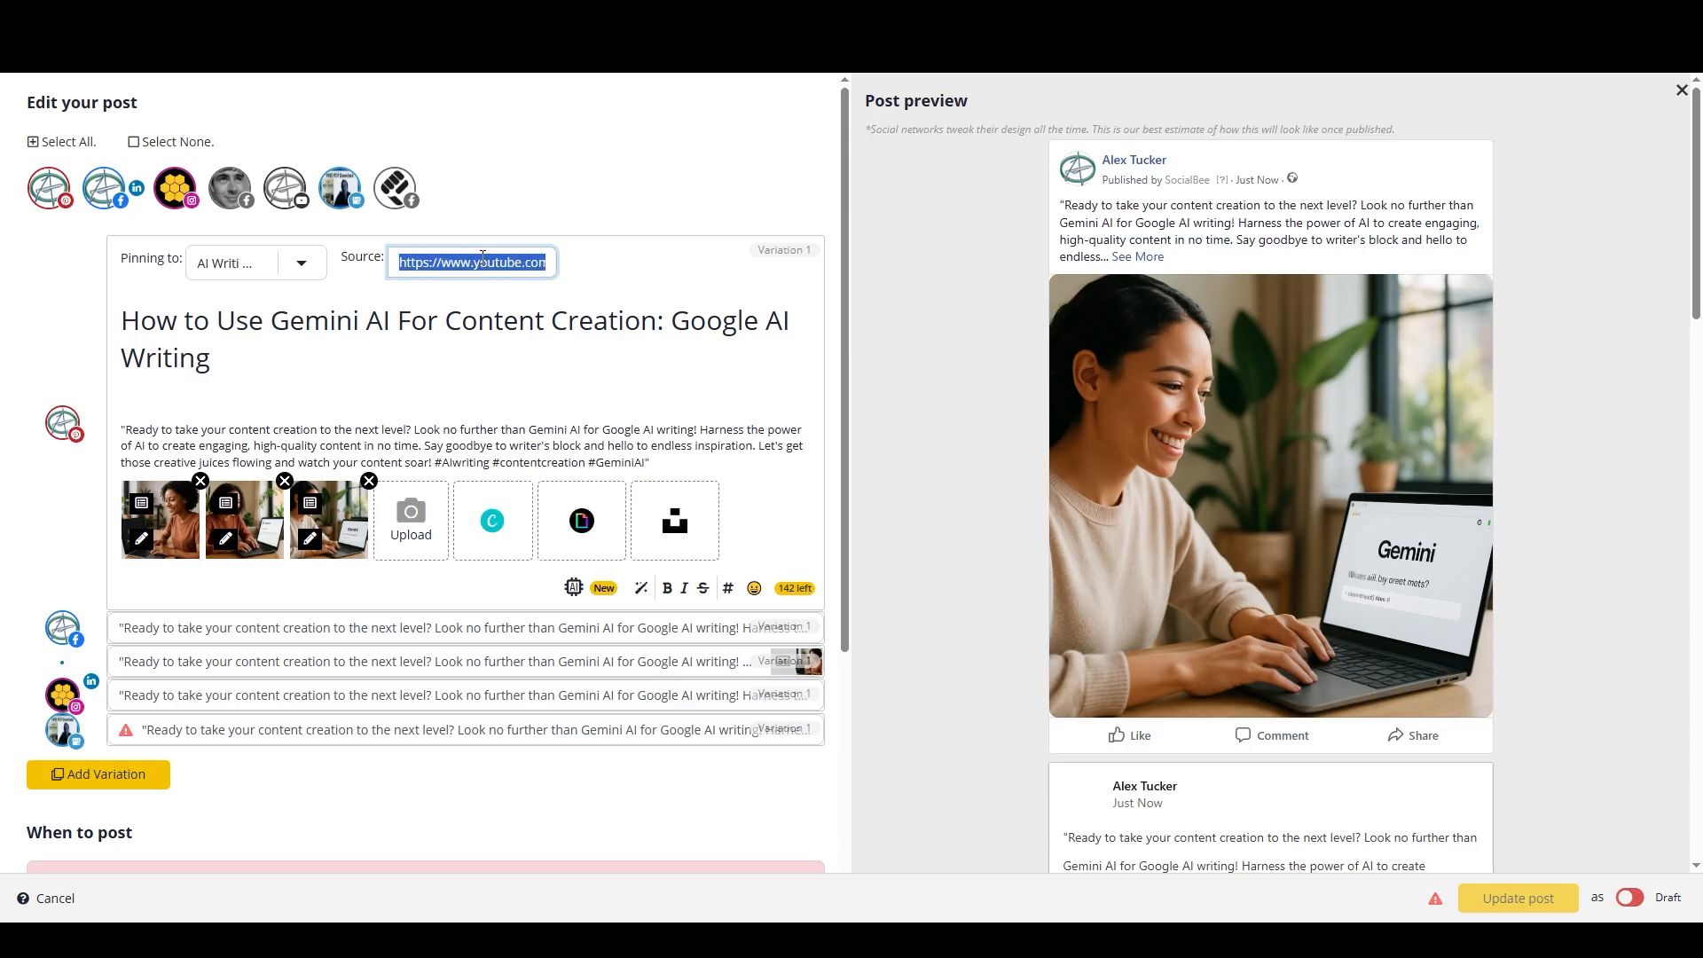
click(187, 632)
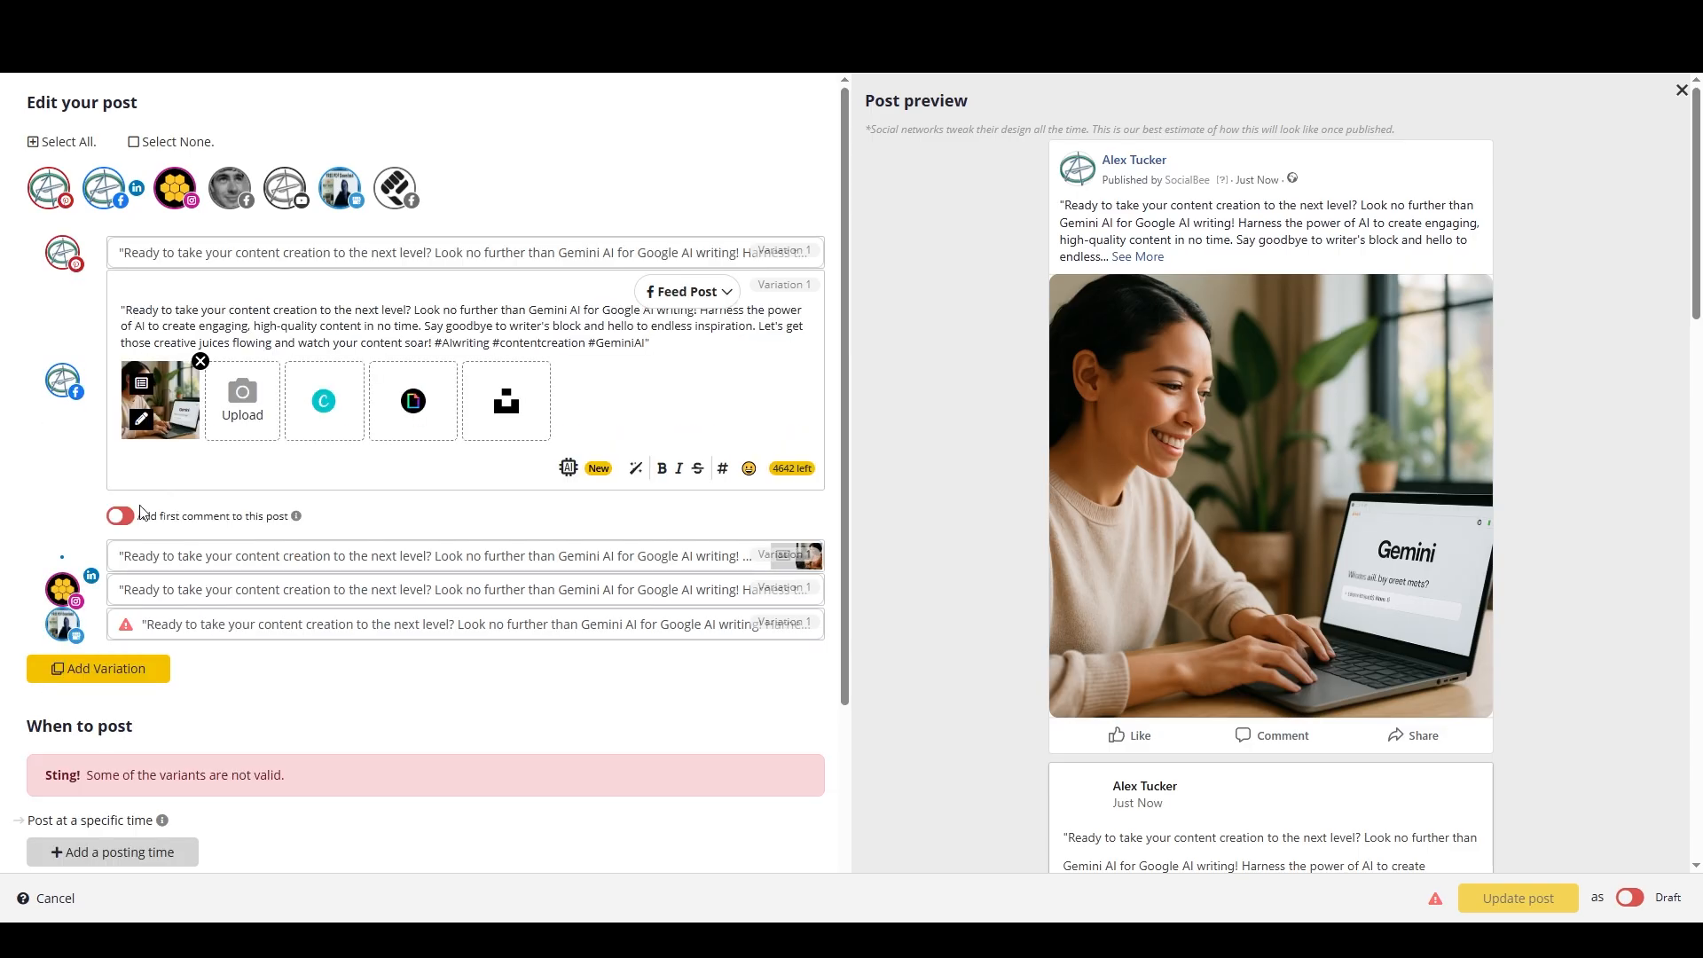
click(121, 516)
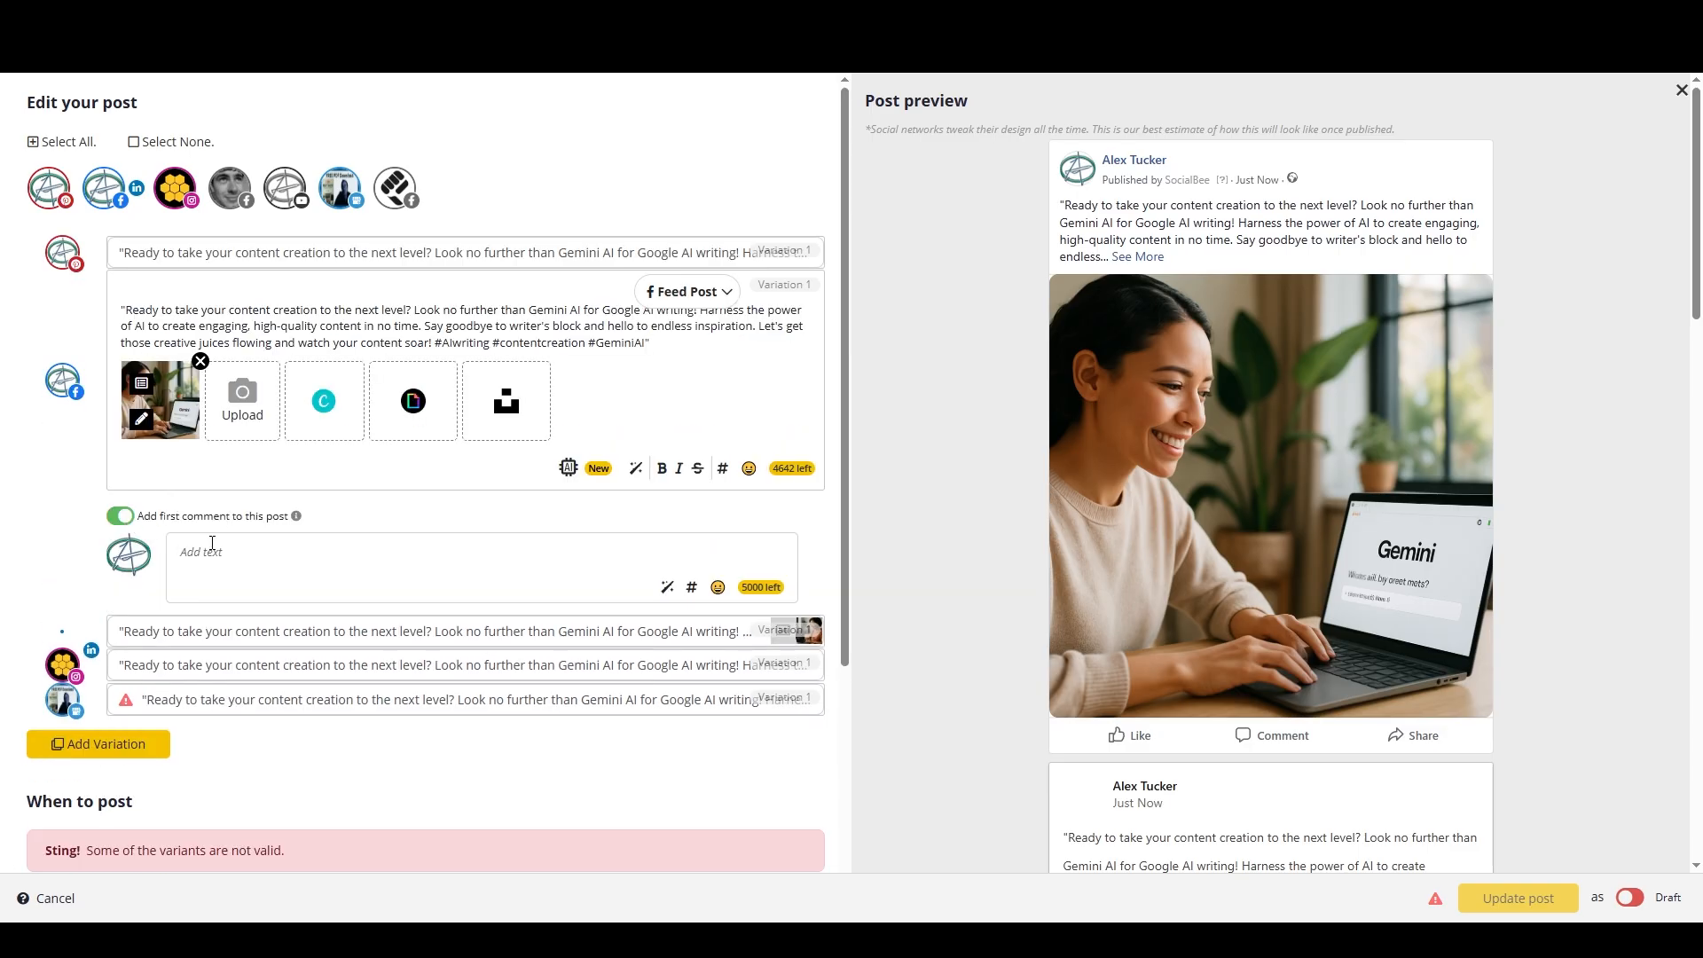
text(Link to video:)
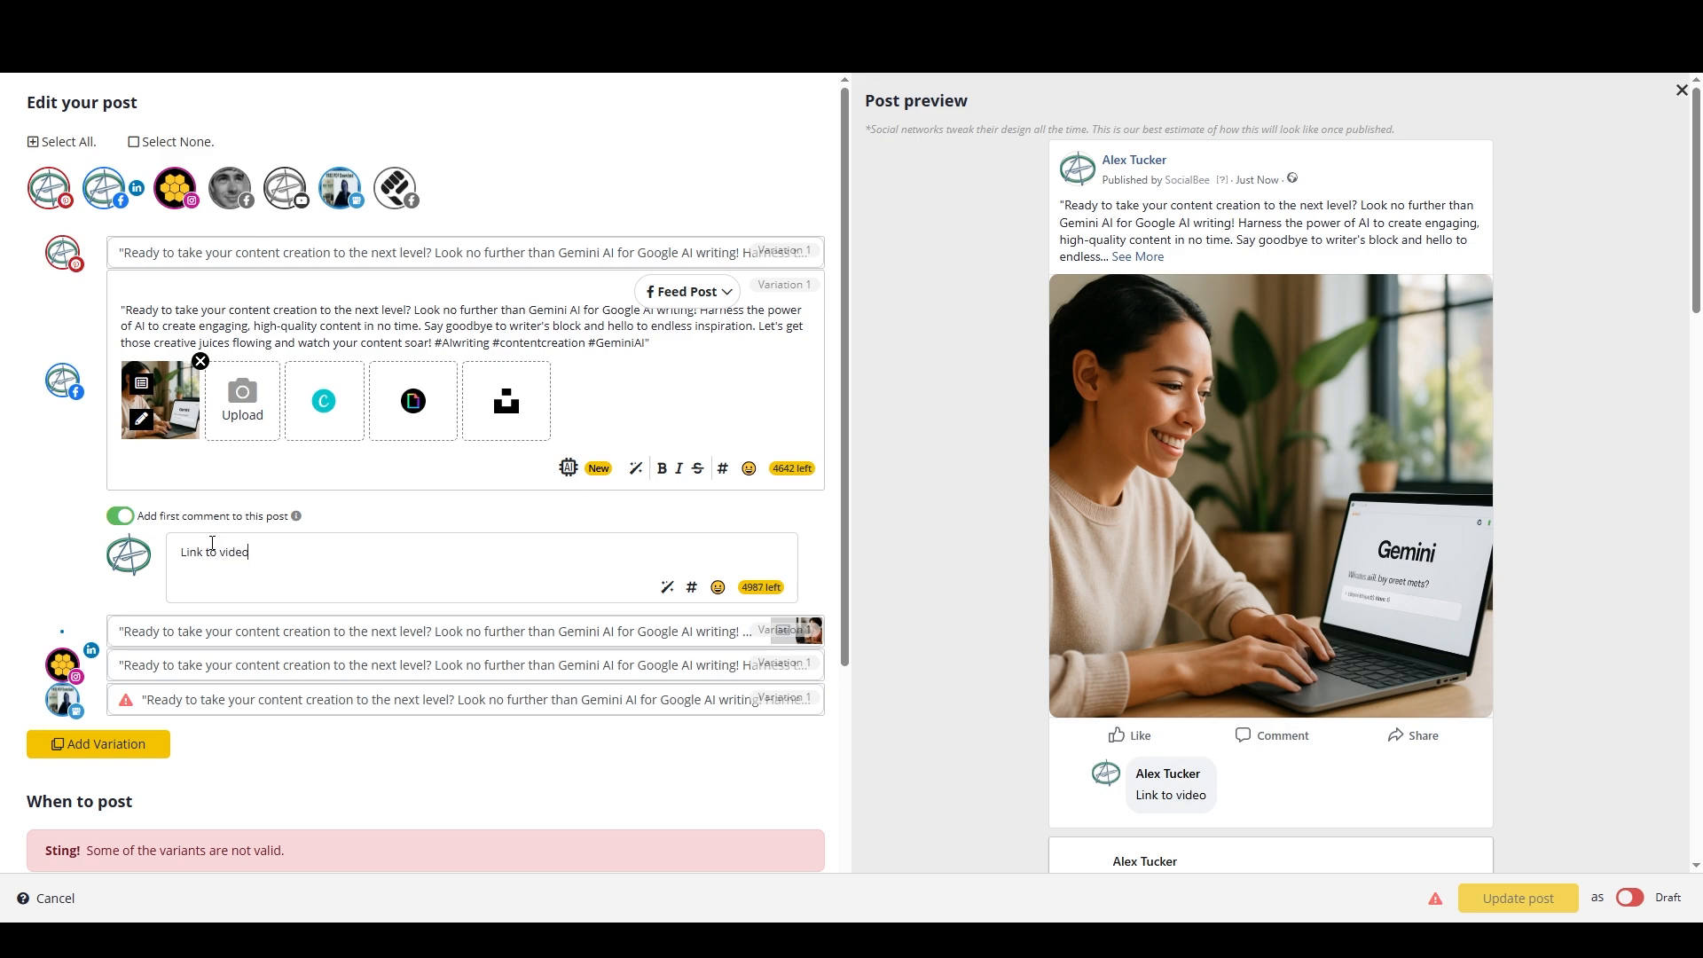
text(https://www.youtube.com/watch?v=X4r67zDXs6s)
Keep only the third image in the LinkedIn variant and reuse the Facebook variant's first comment there
key(ctrl+a)
key(ctrl+c)
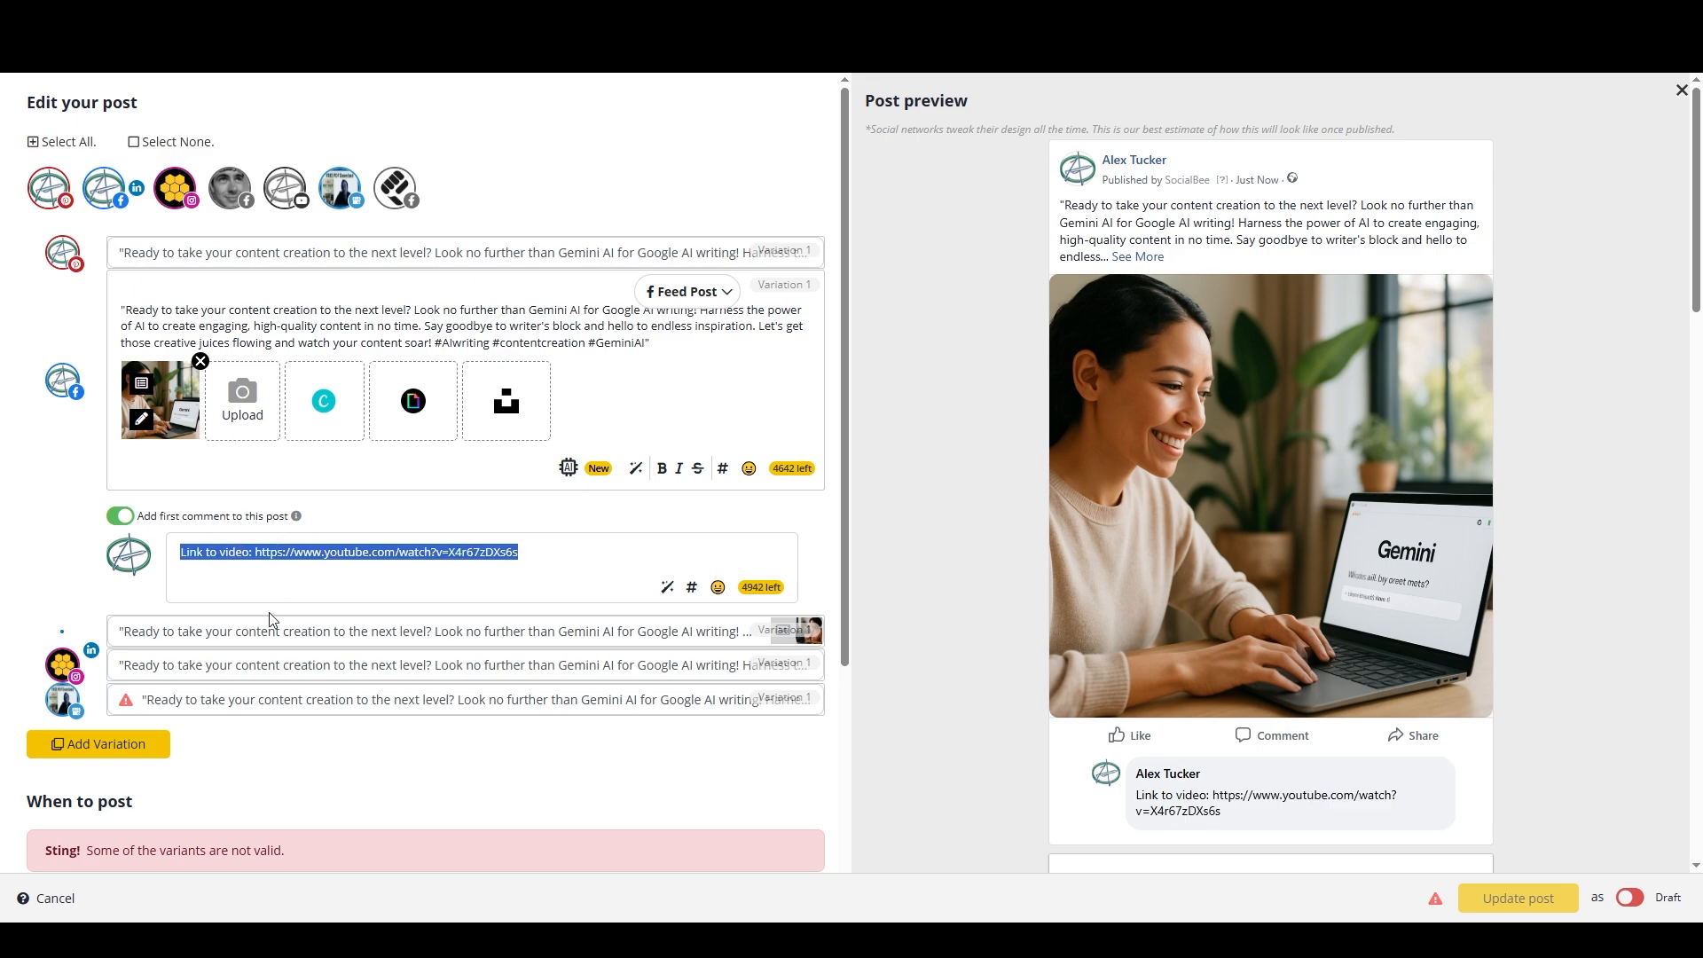
click(275, 628)
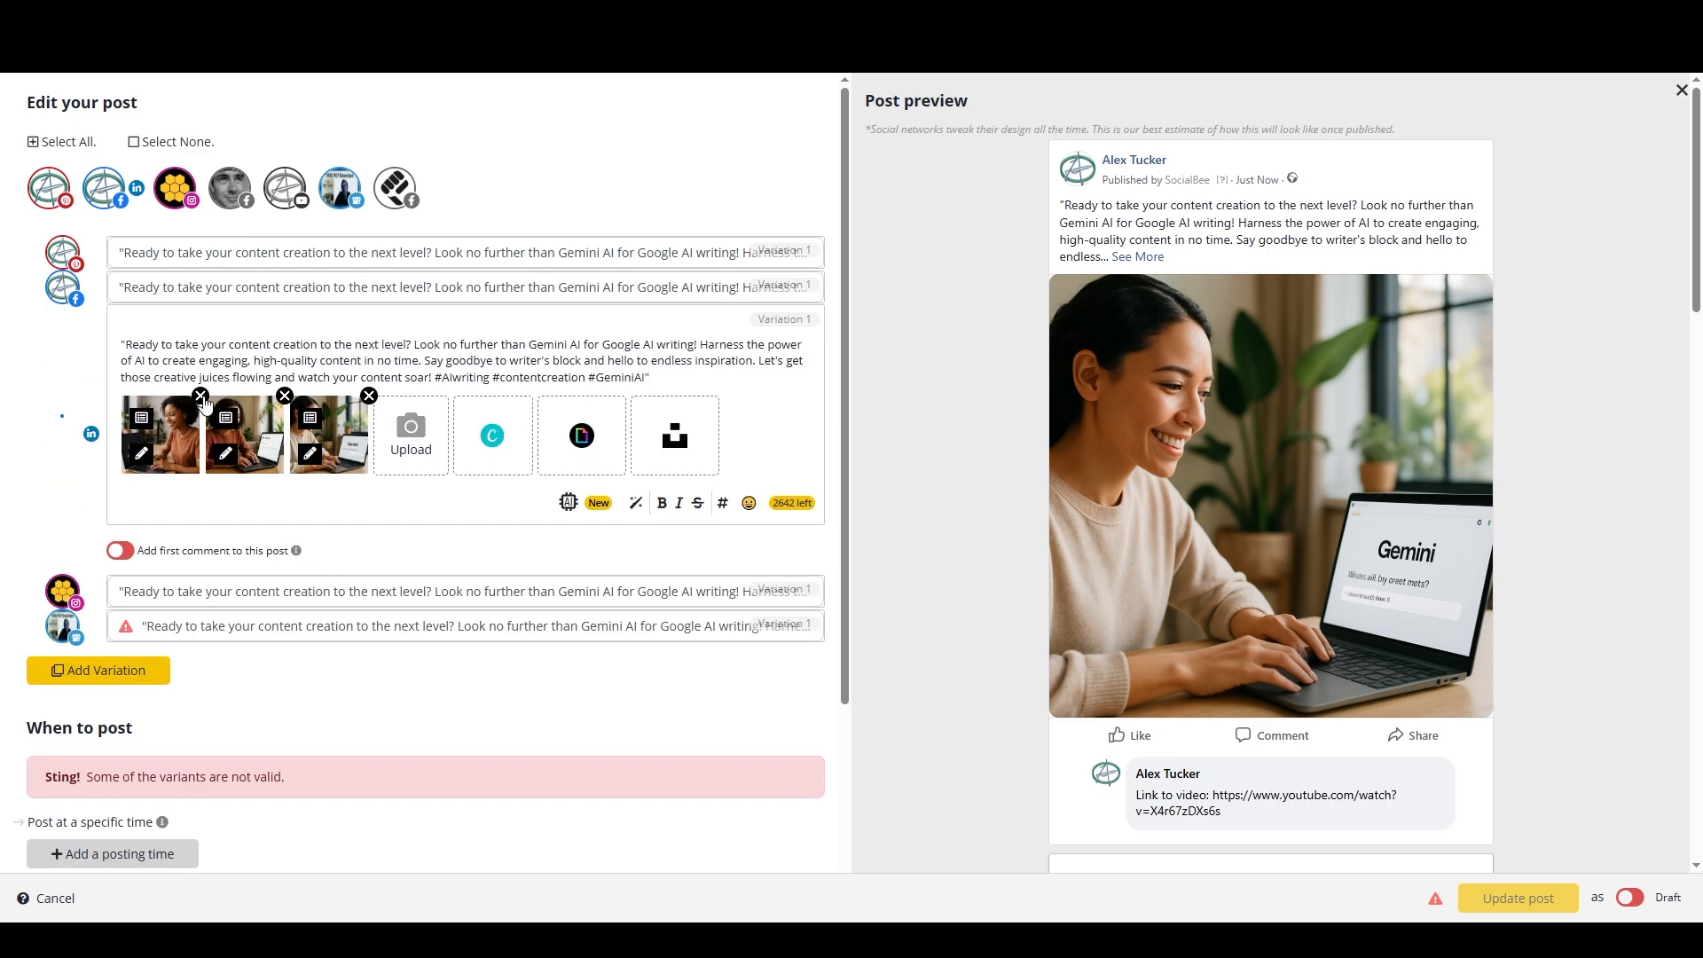
click(200, 396)
click(201, 396)
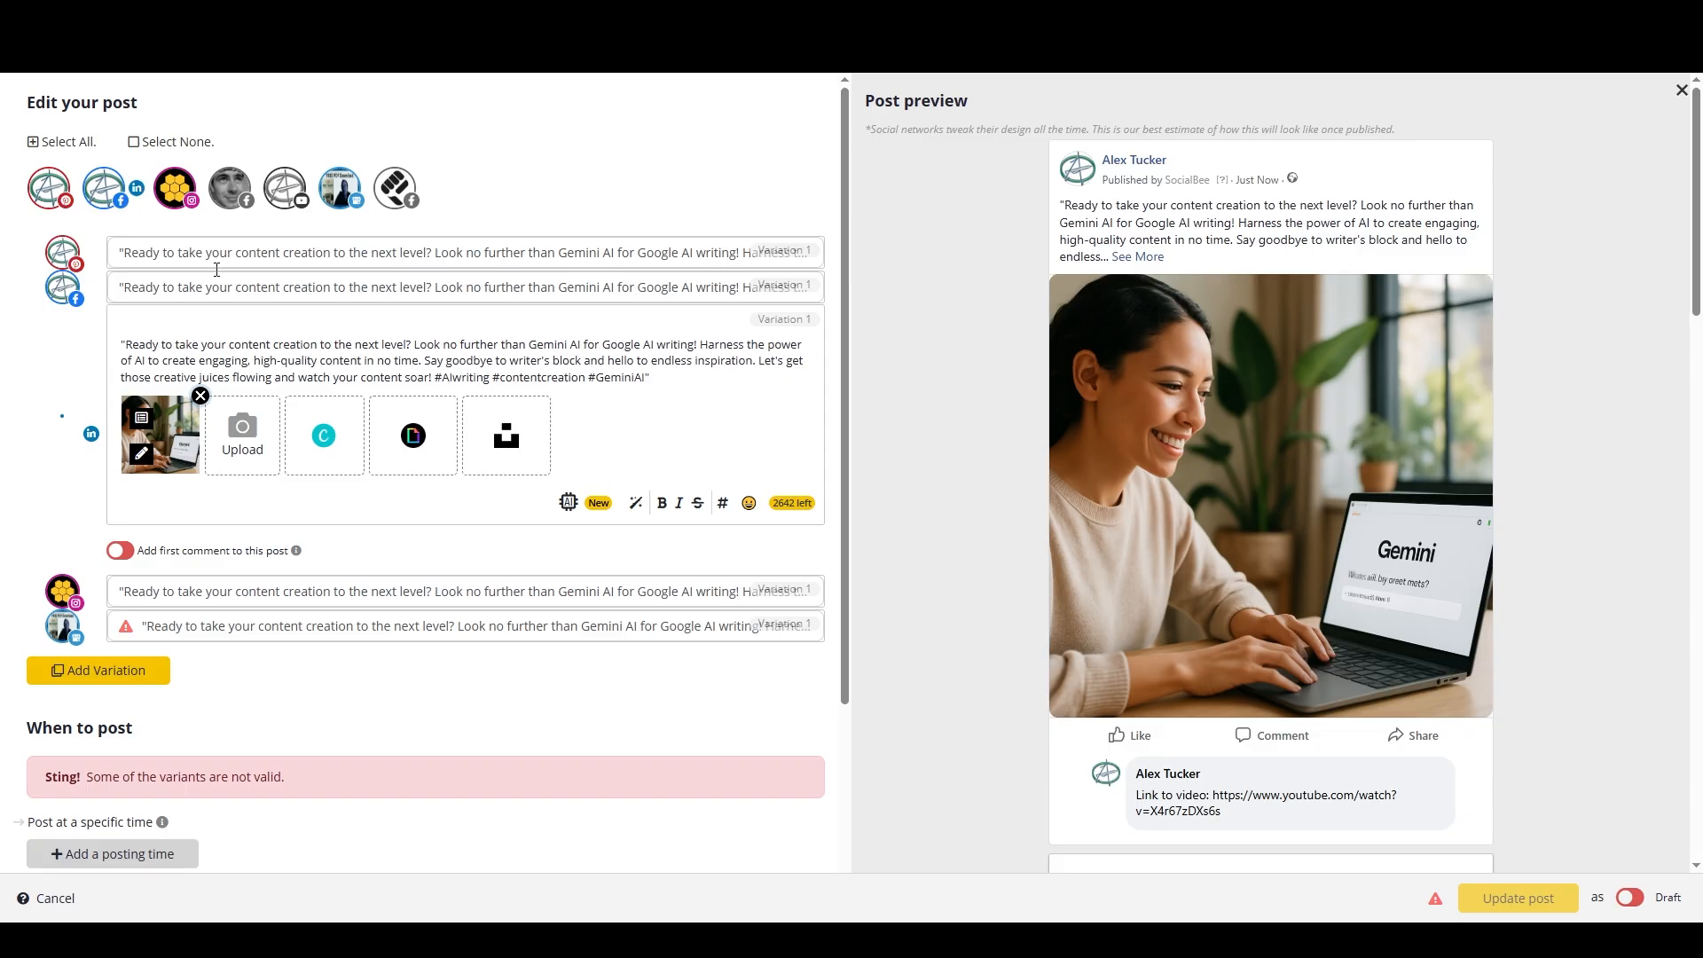
click(122, 551)
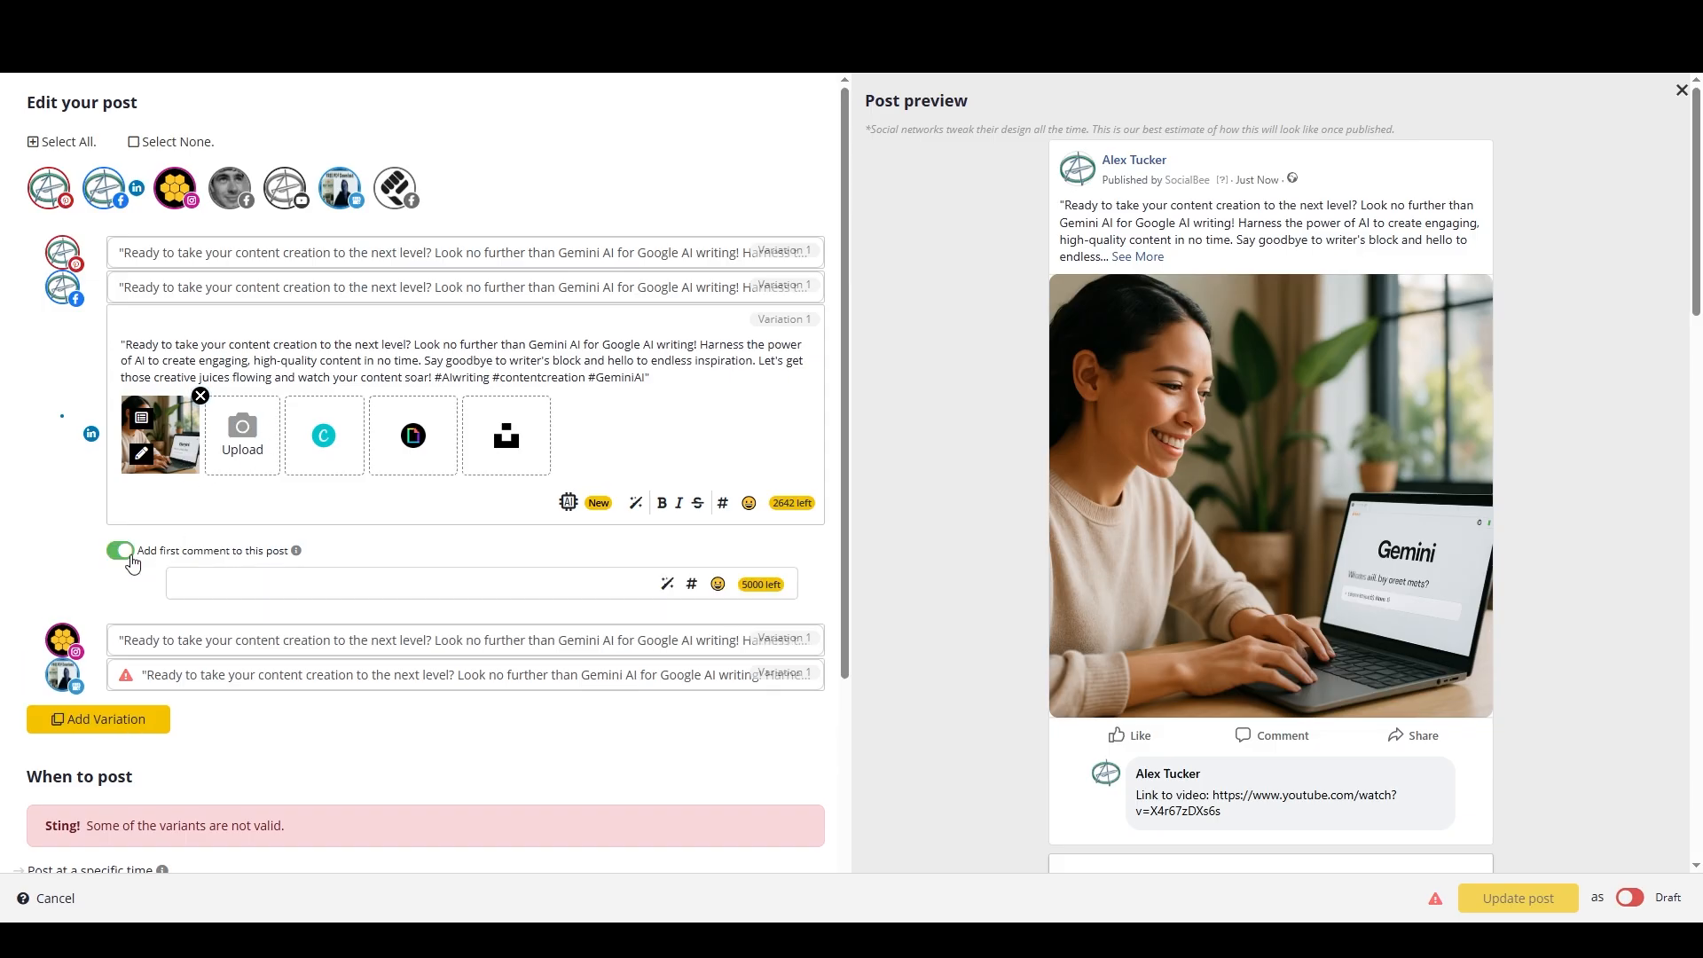
click(245, 584)
key(ctrl+v)
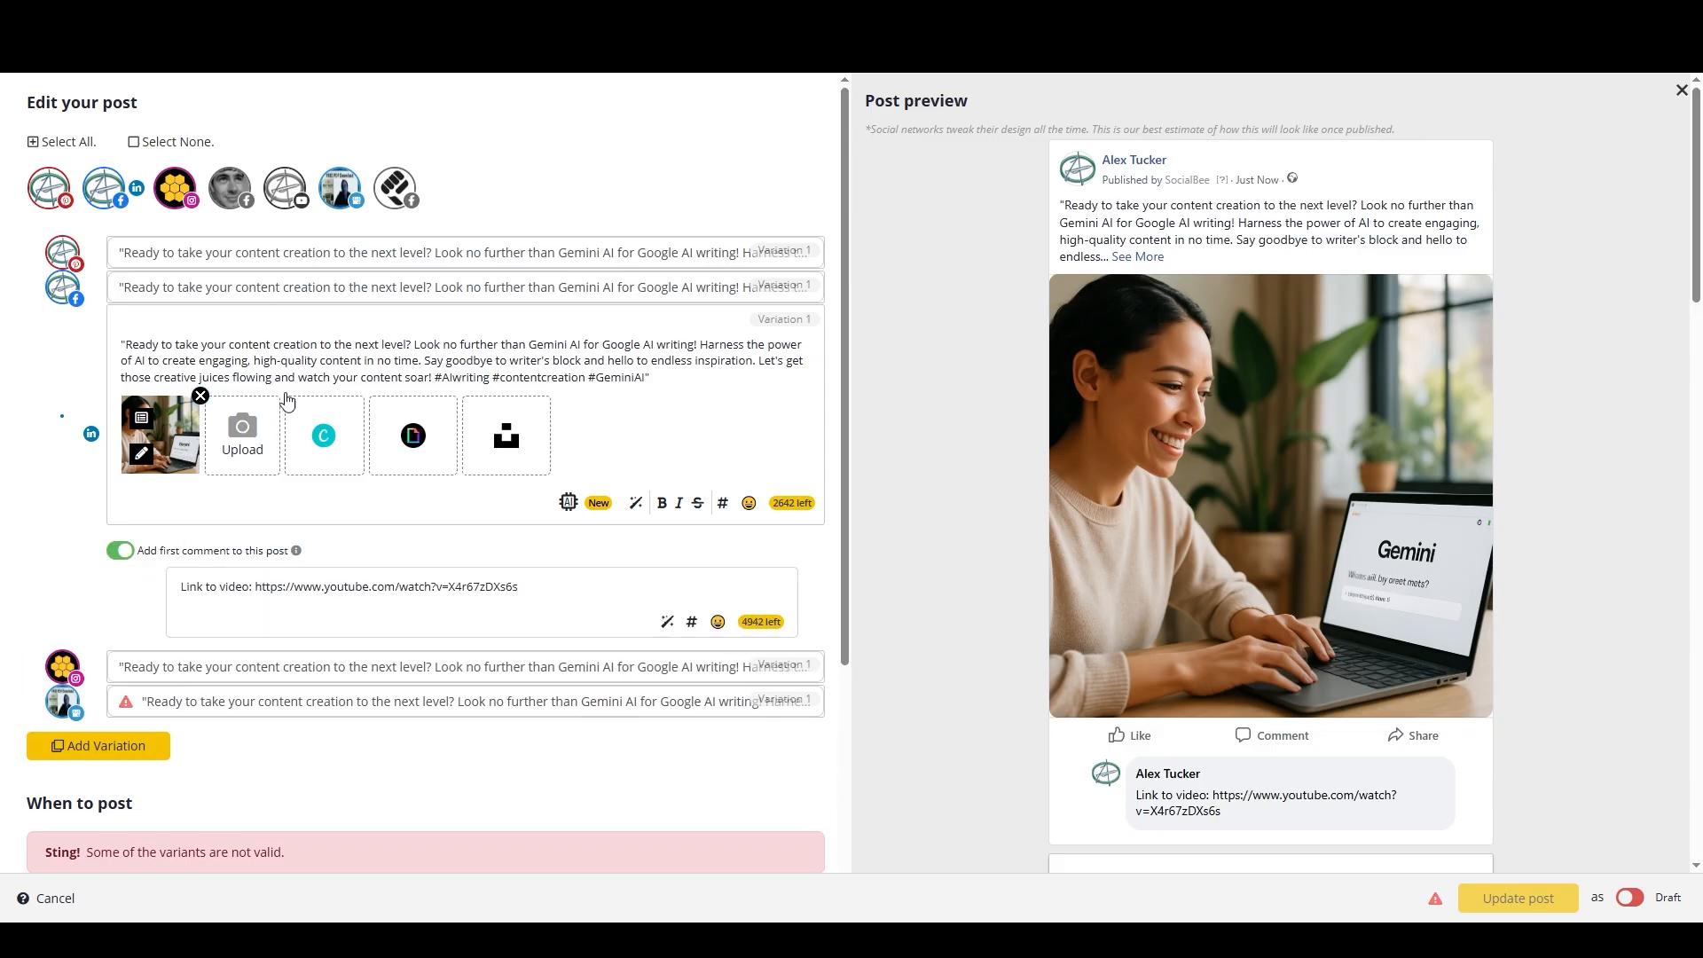
Give the Google page variant a Learn More call to action and remove its first two images
click(426, 666)
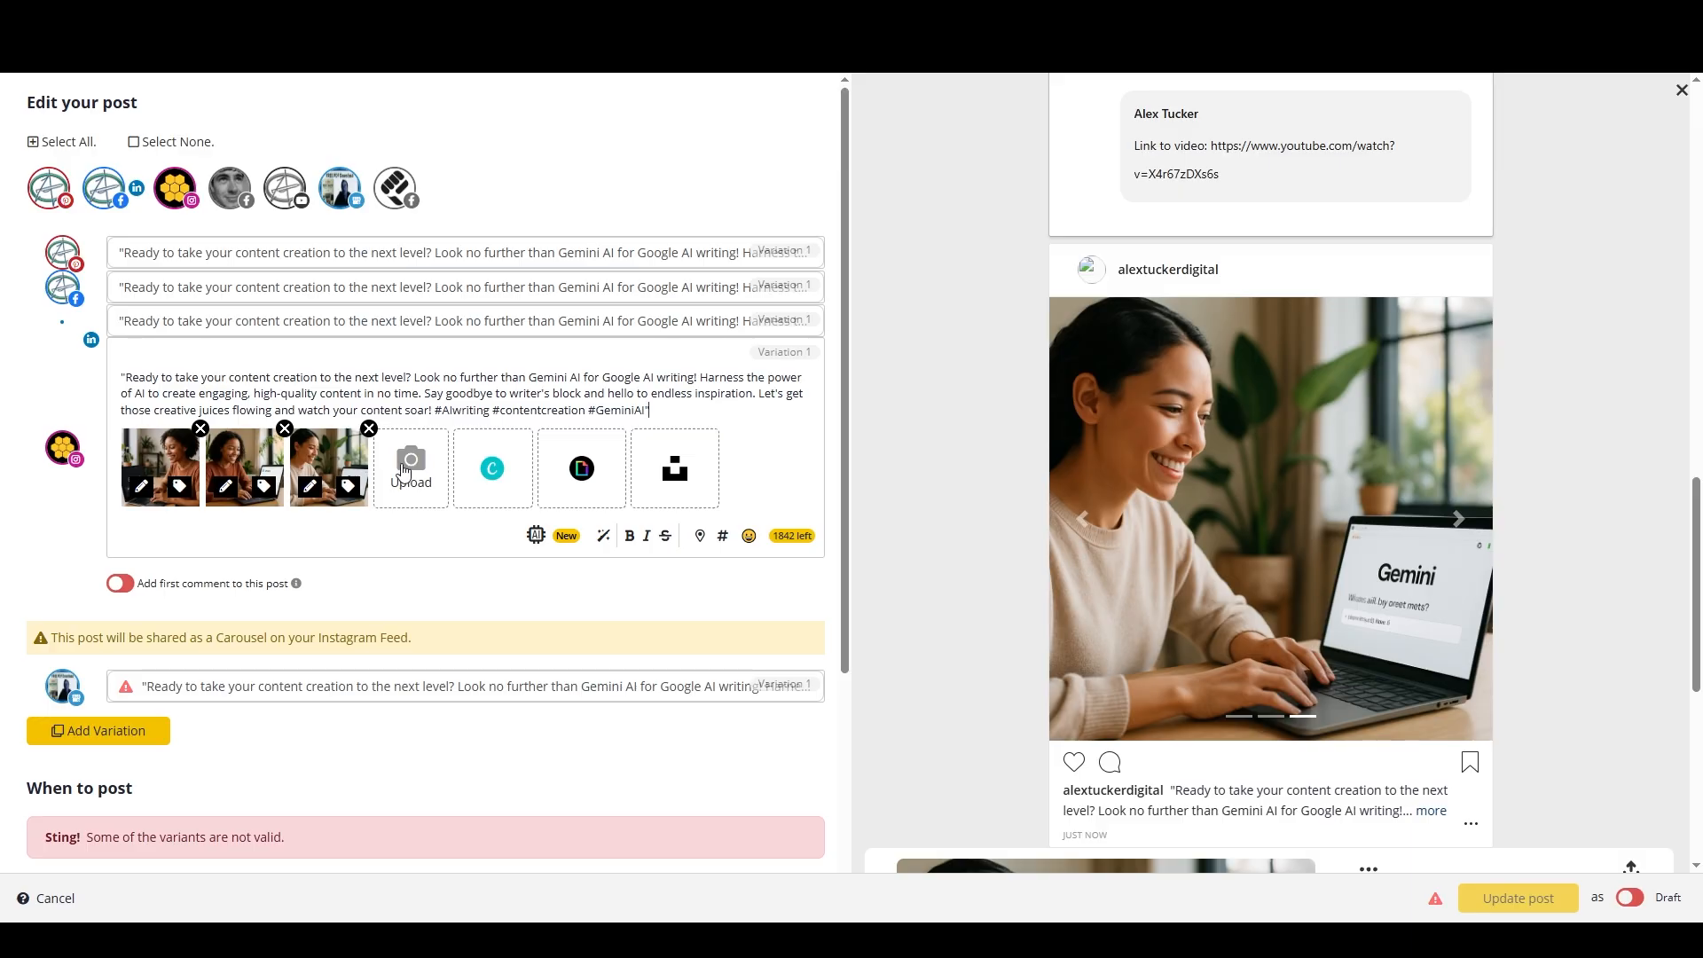
click(460, 686)
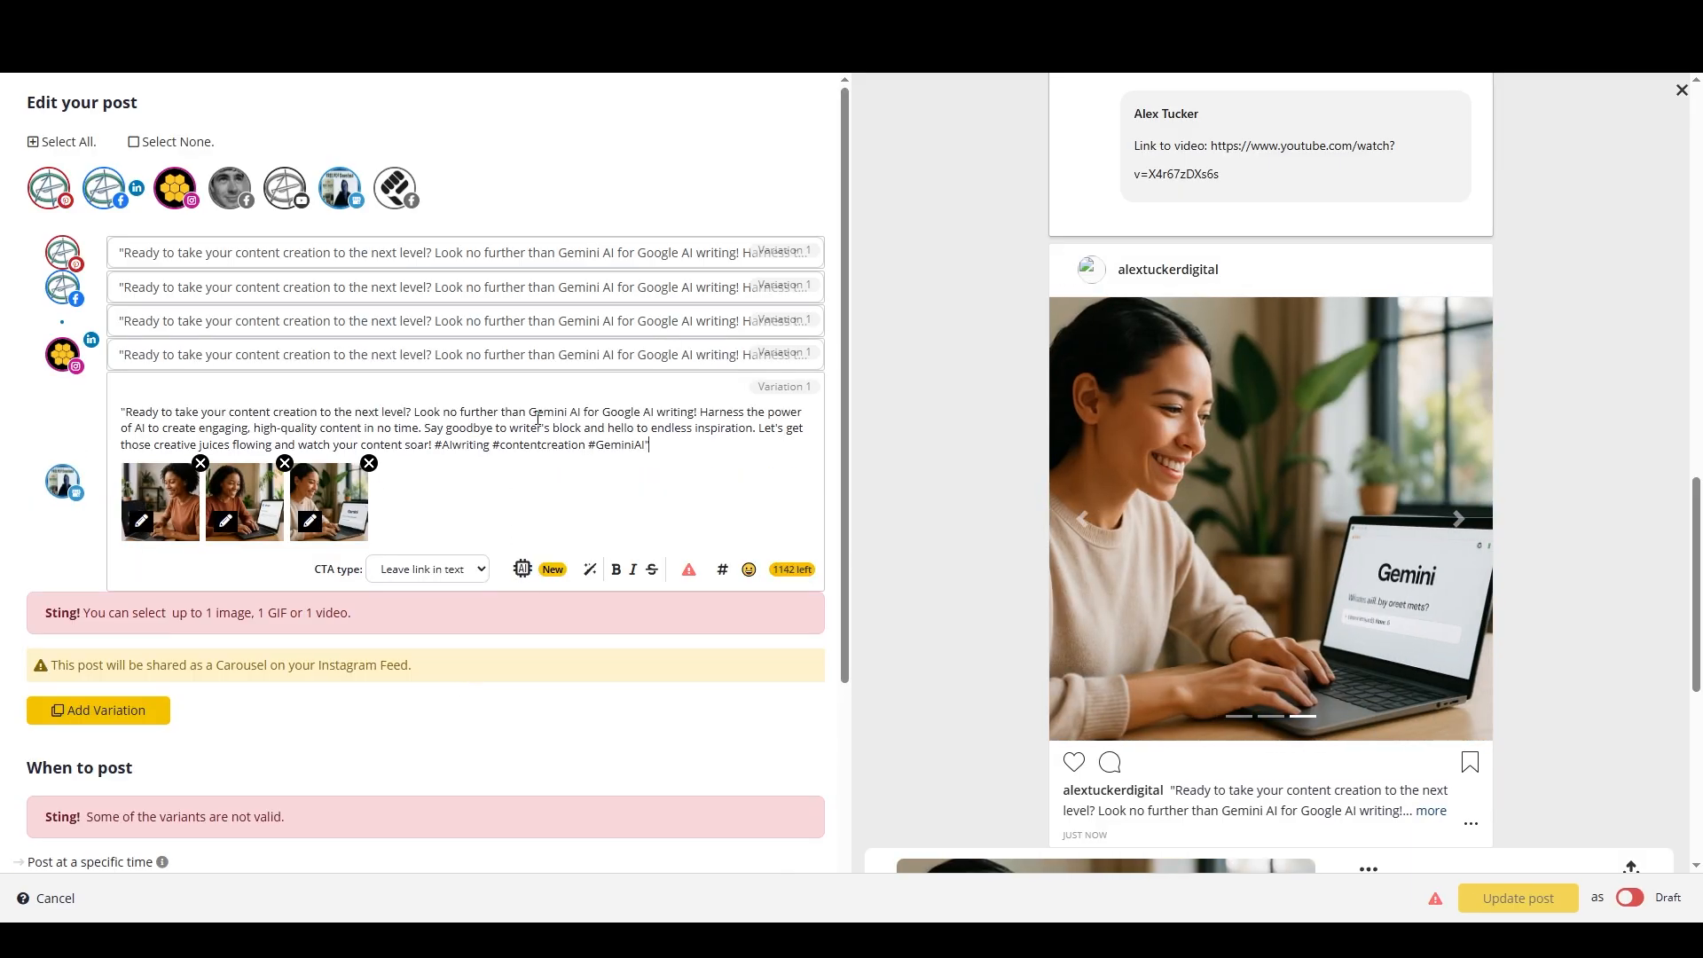
click(425, 569)
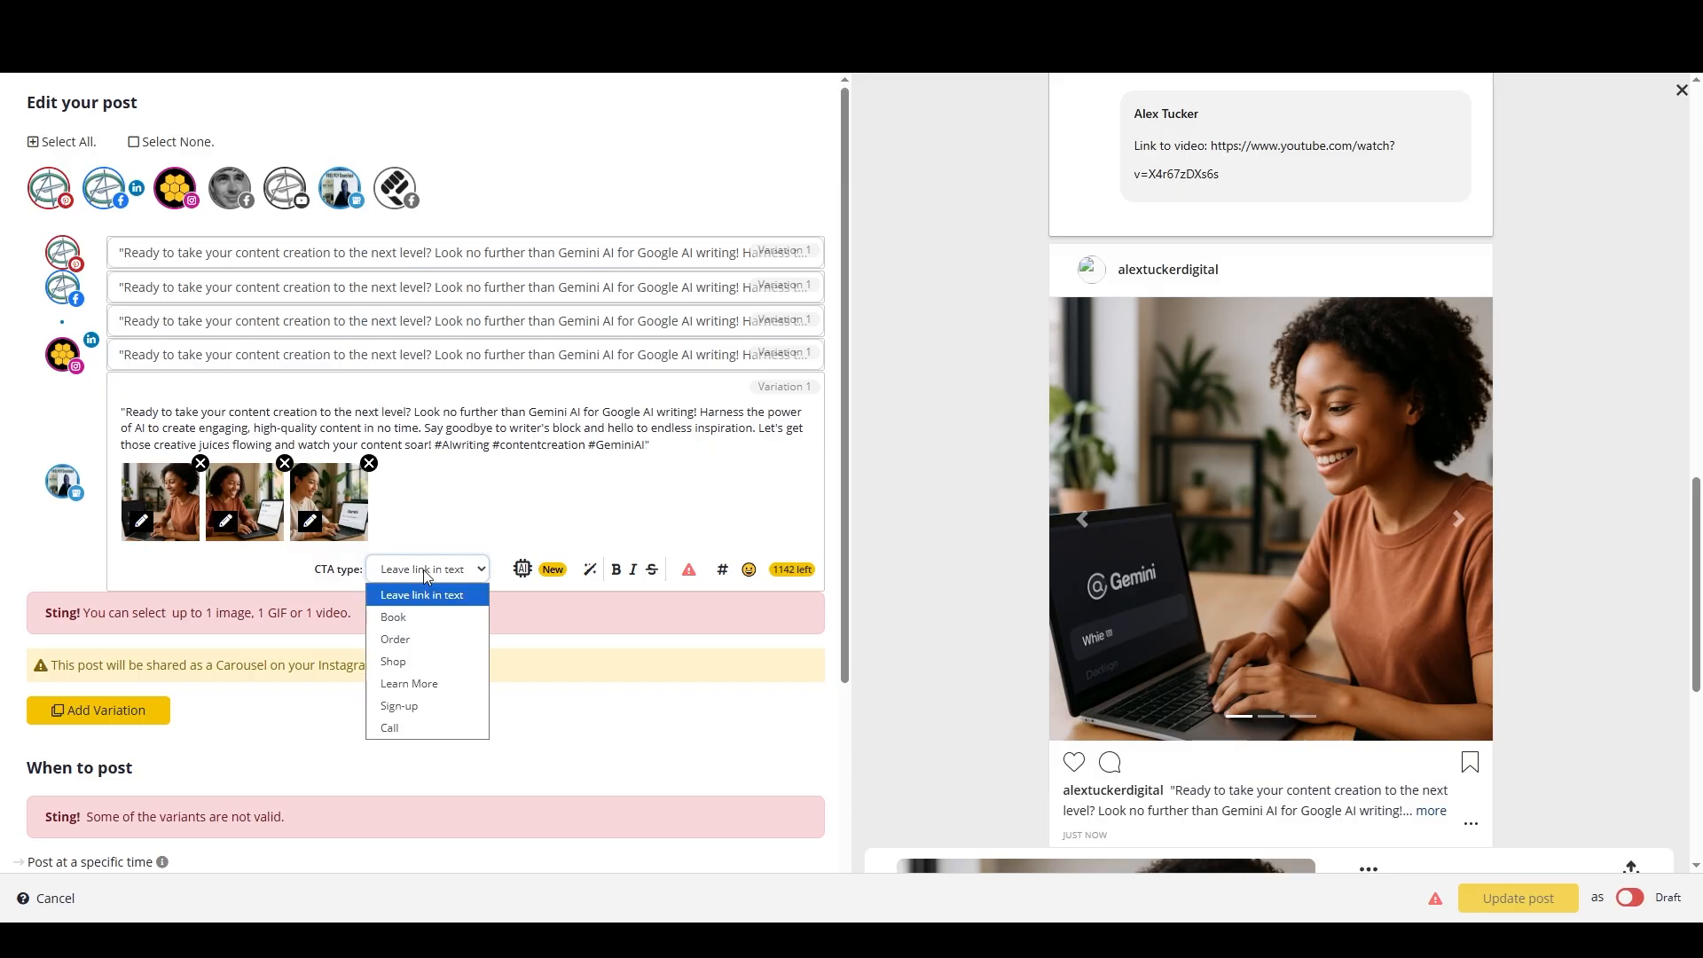
click(411, 683)
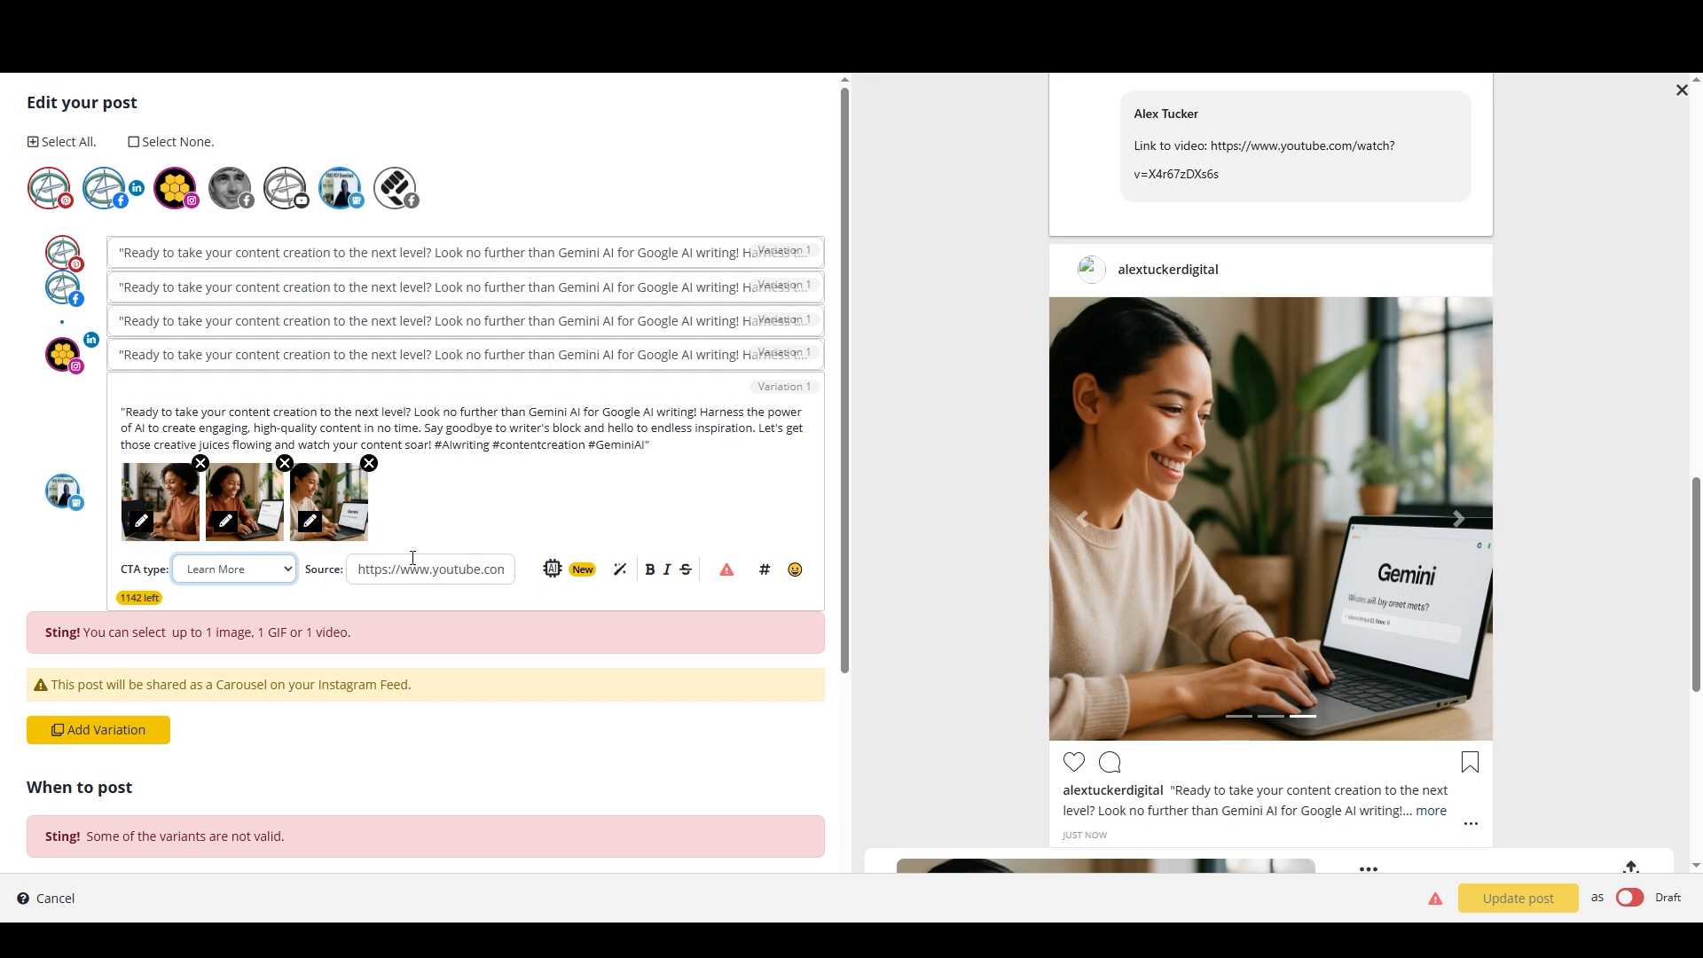
click(200, 465)
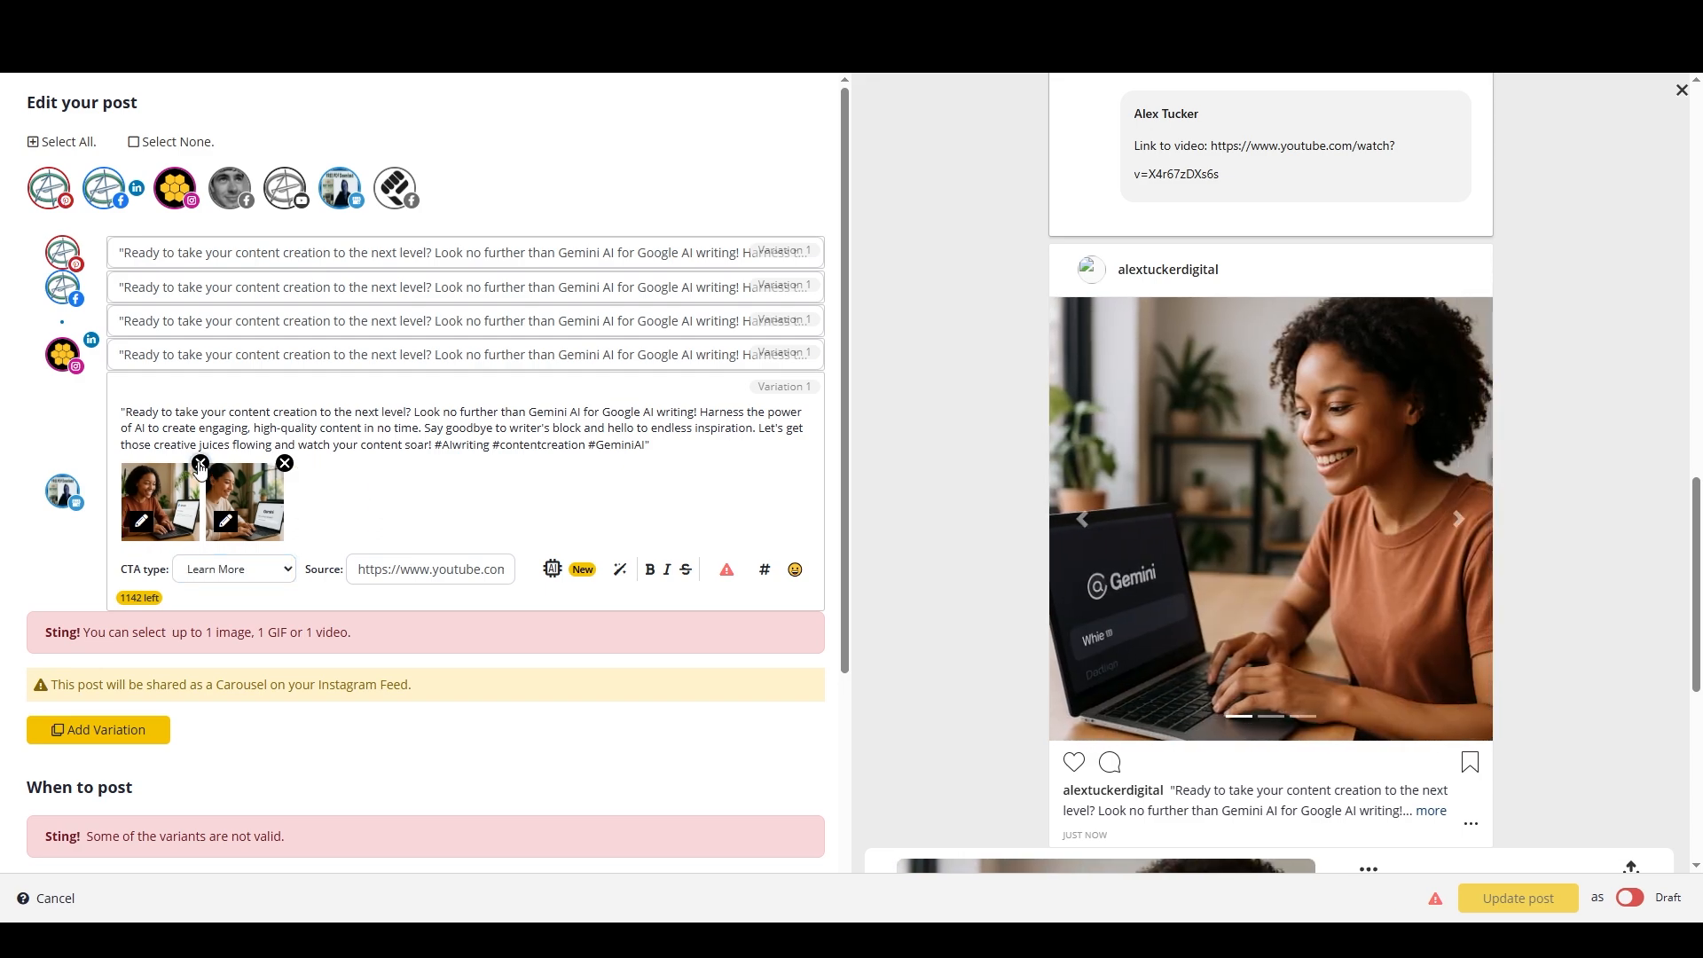
click(200, 464)
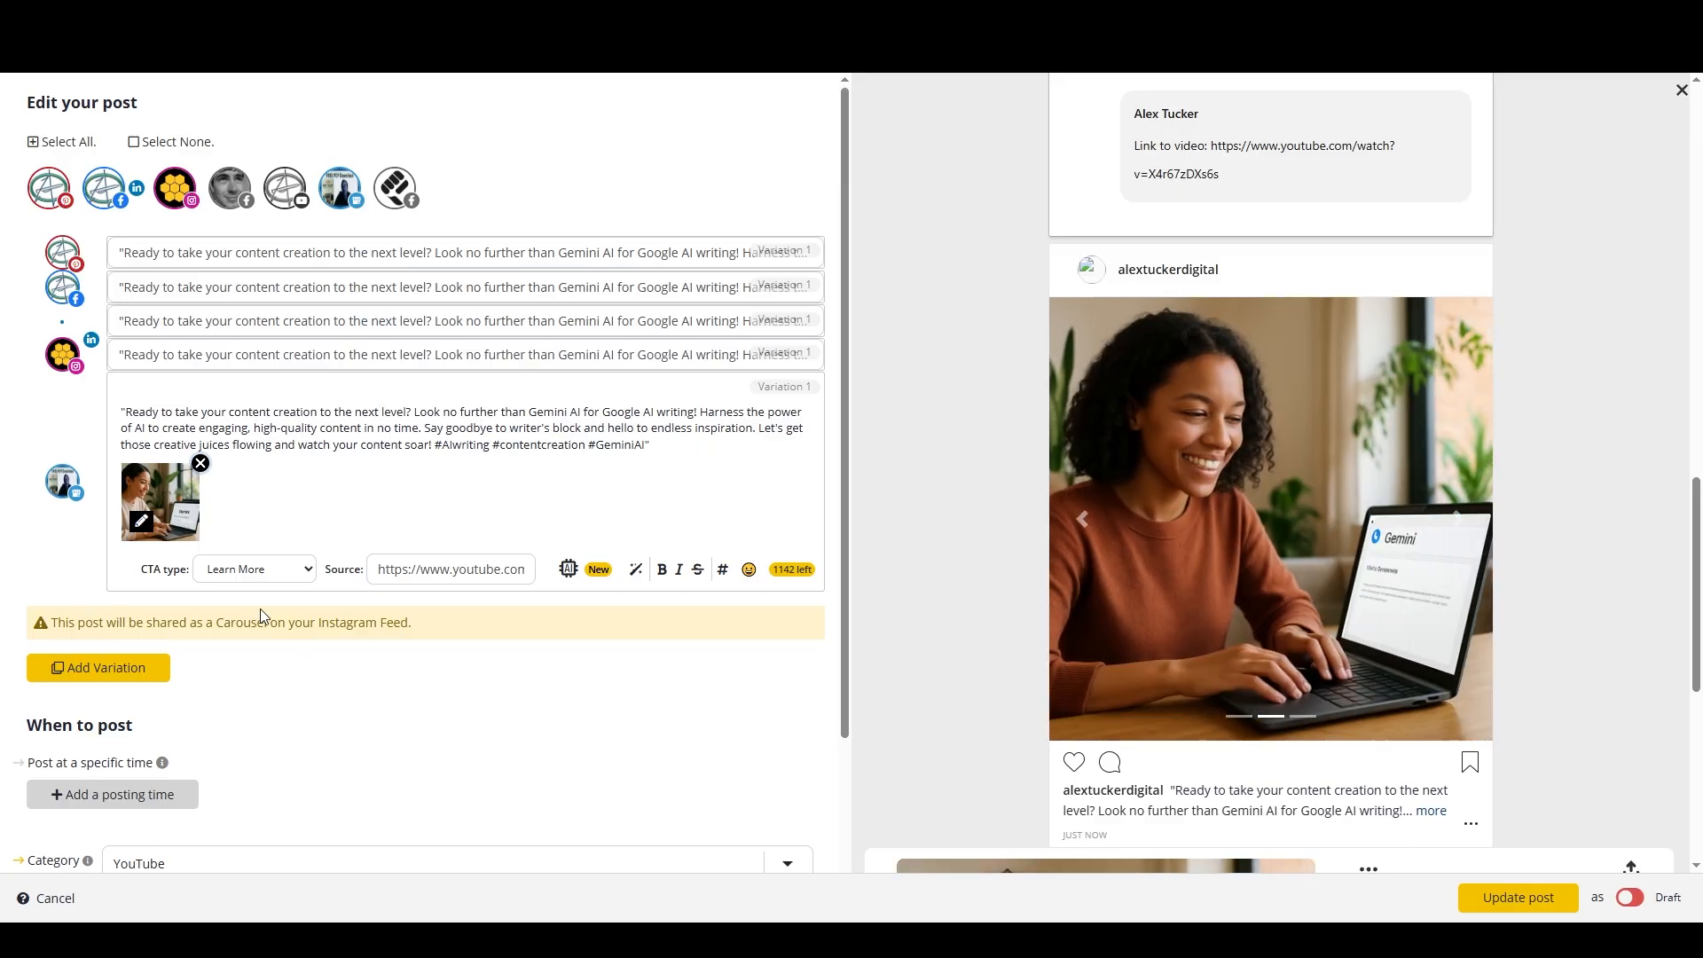
Save the updated multi-profile post and switch it from draft to approved in the YouTube category
click(277, 354)
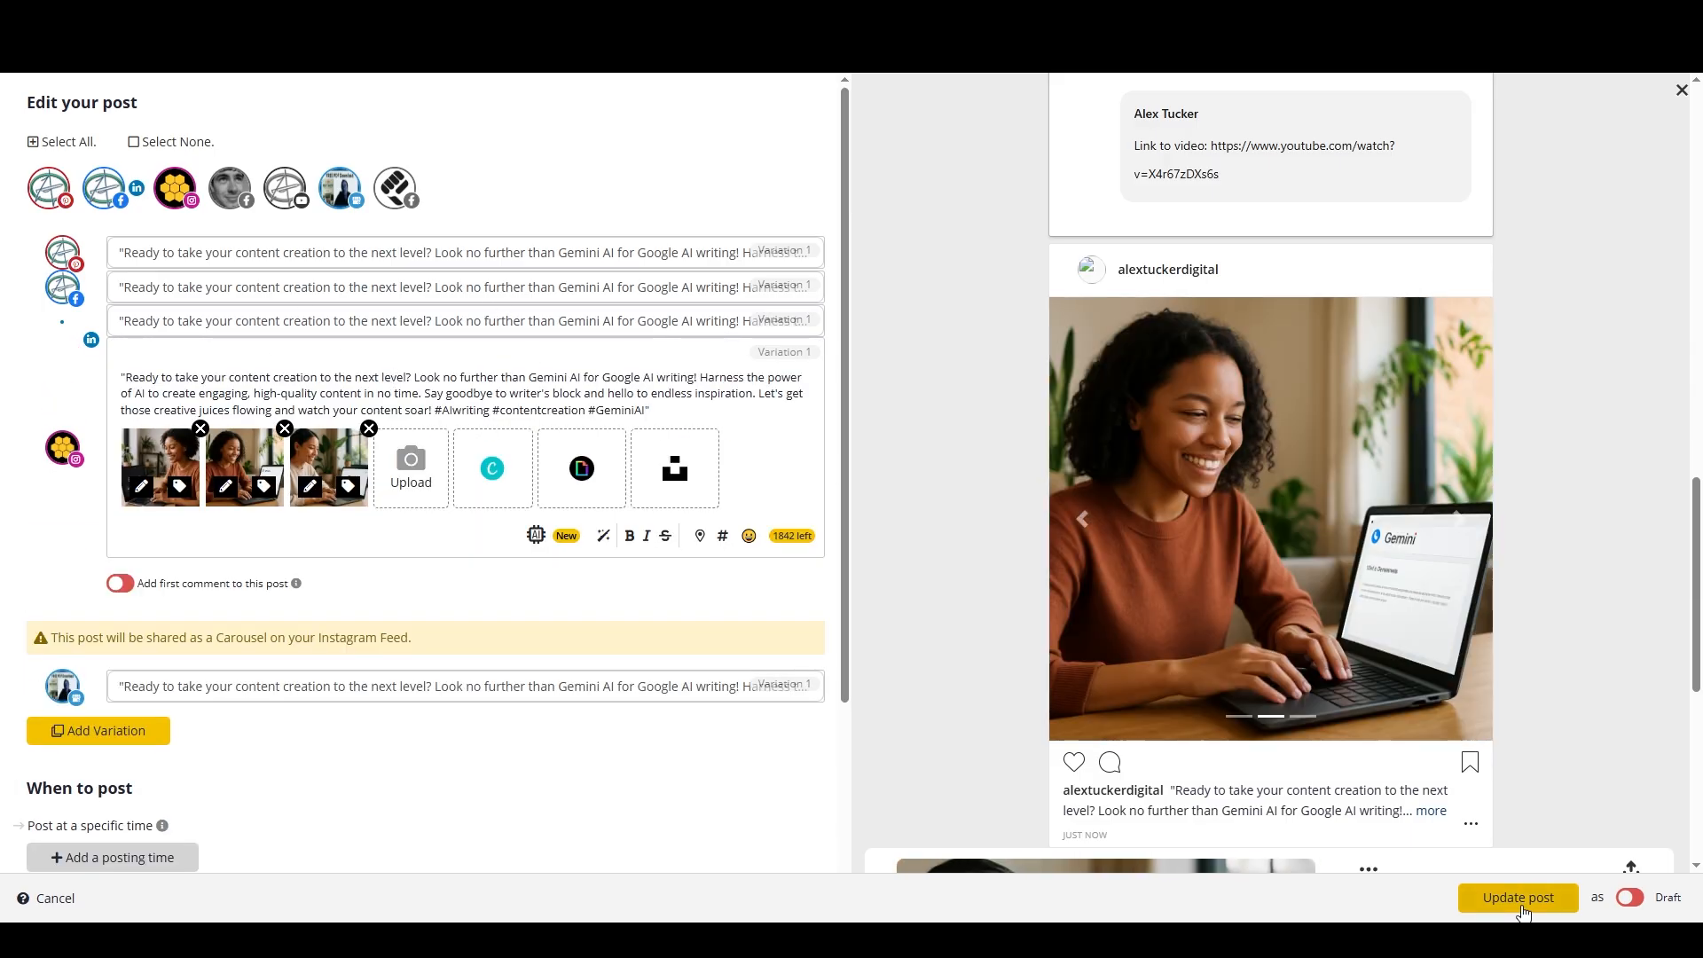
click(1522, 908)
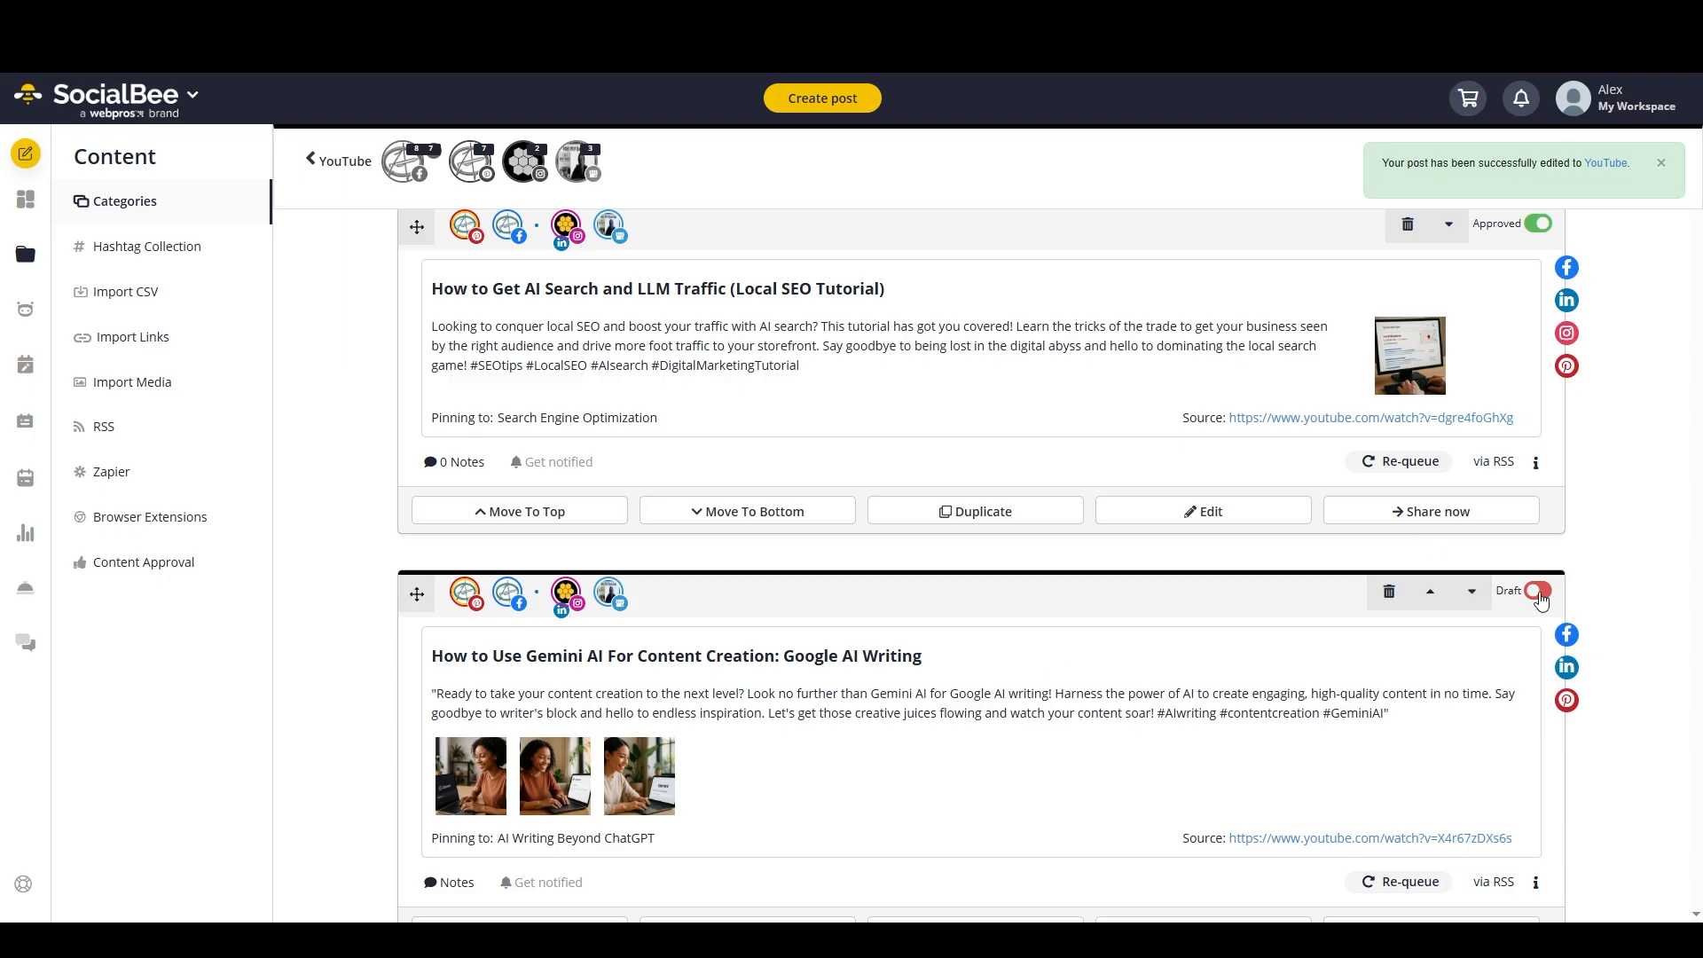
click(1539, 594)
scroll(1460, 538, down, 1)
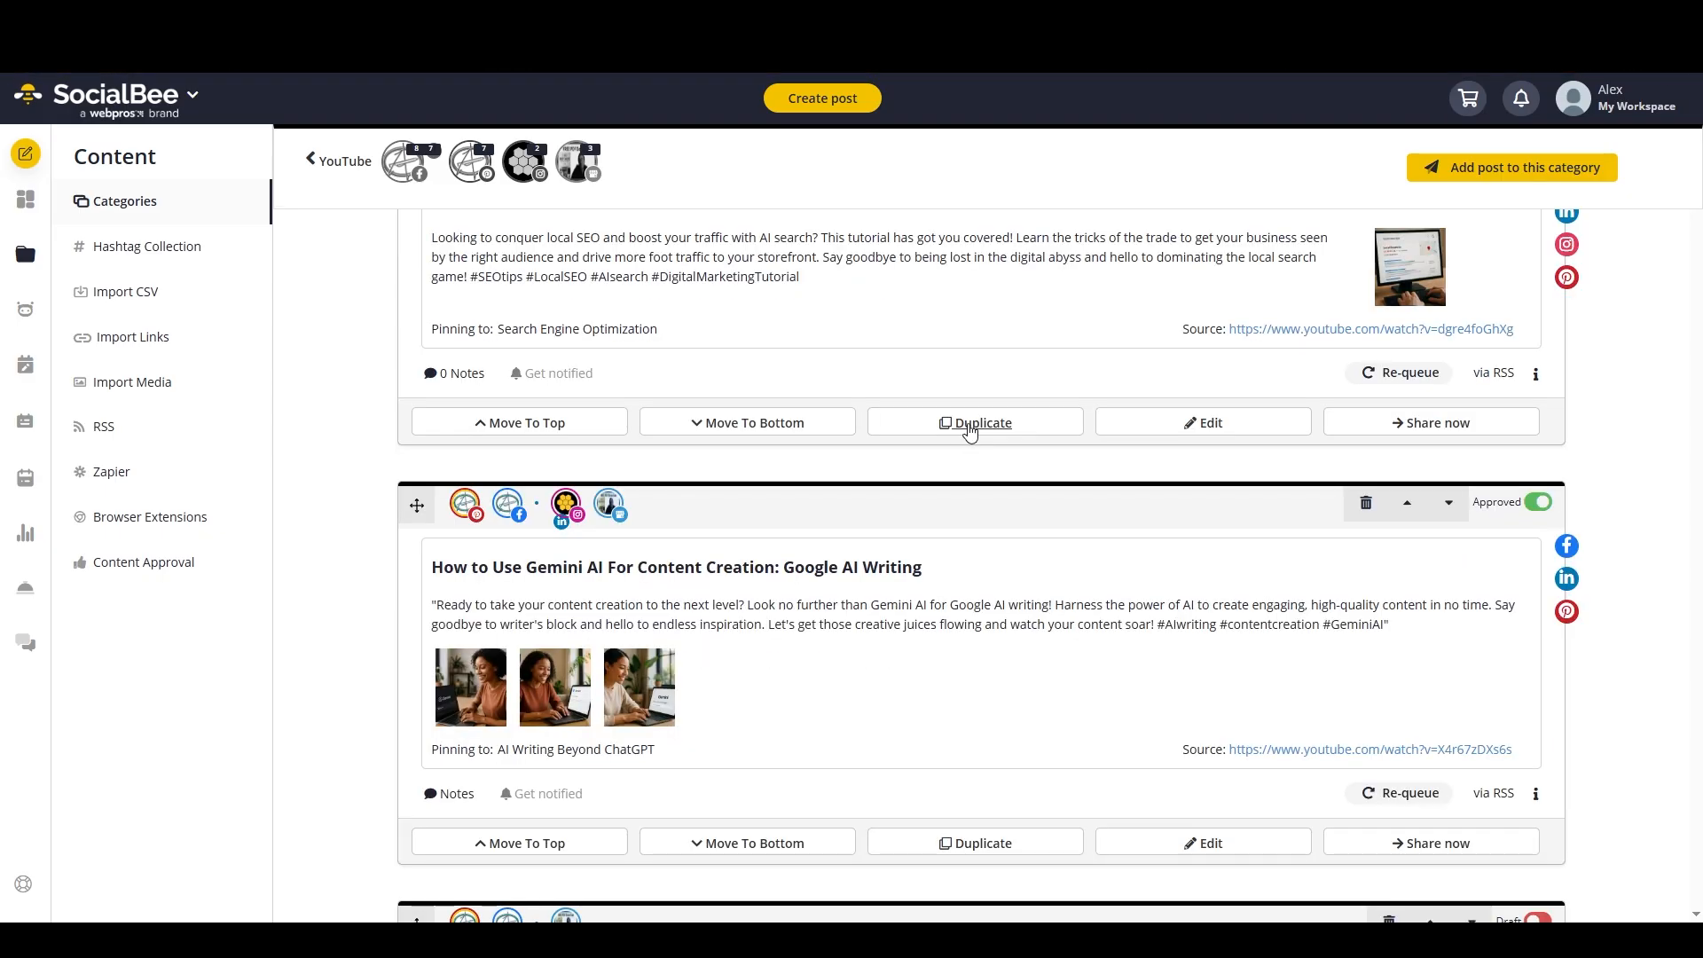
scroll(970, 431, down, 10)
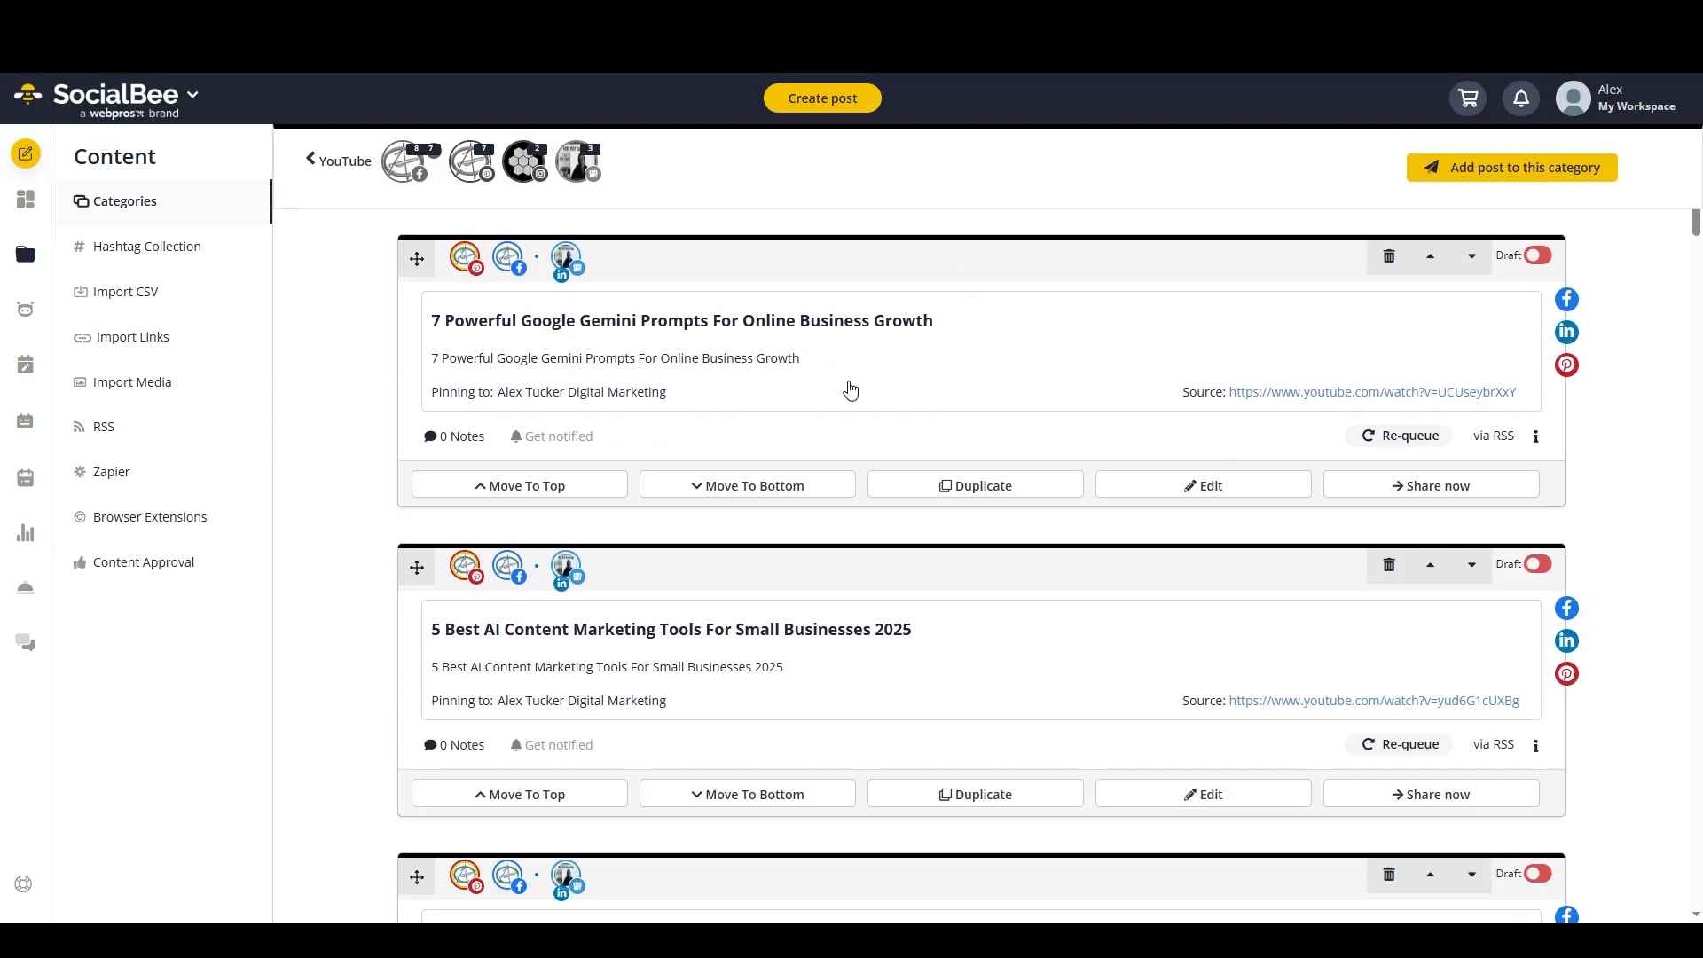
scroll(849, 391, up, 15)
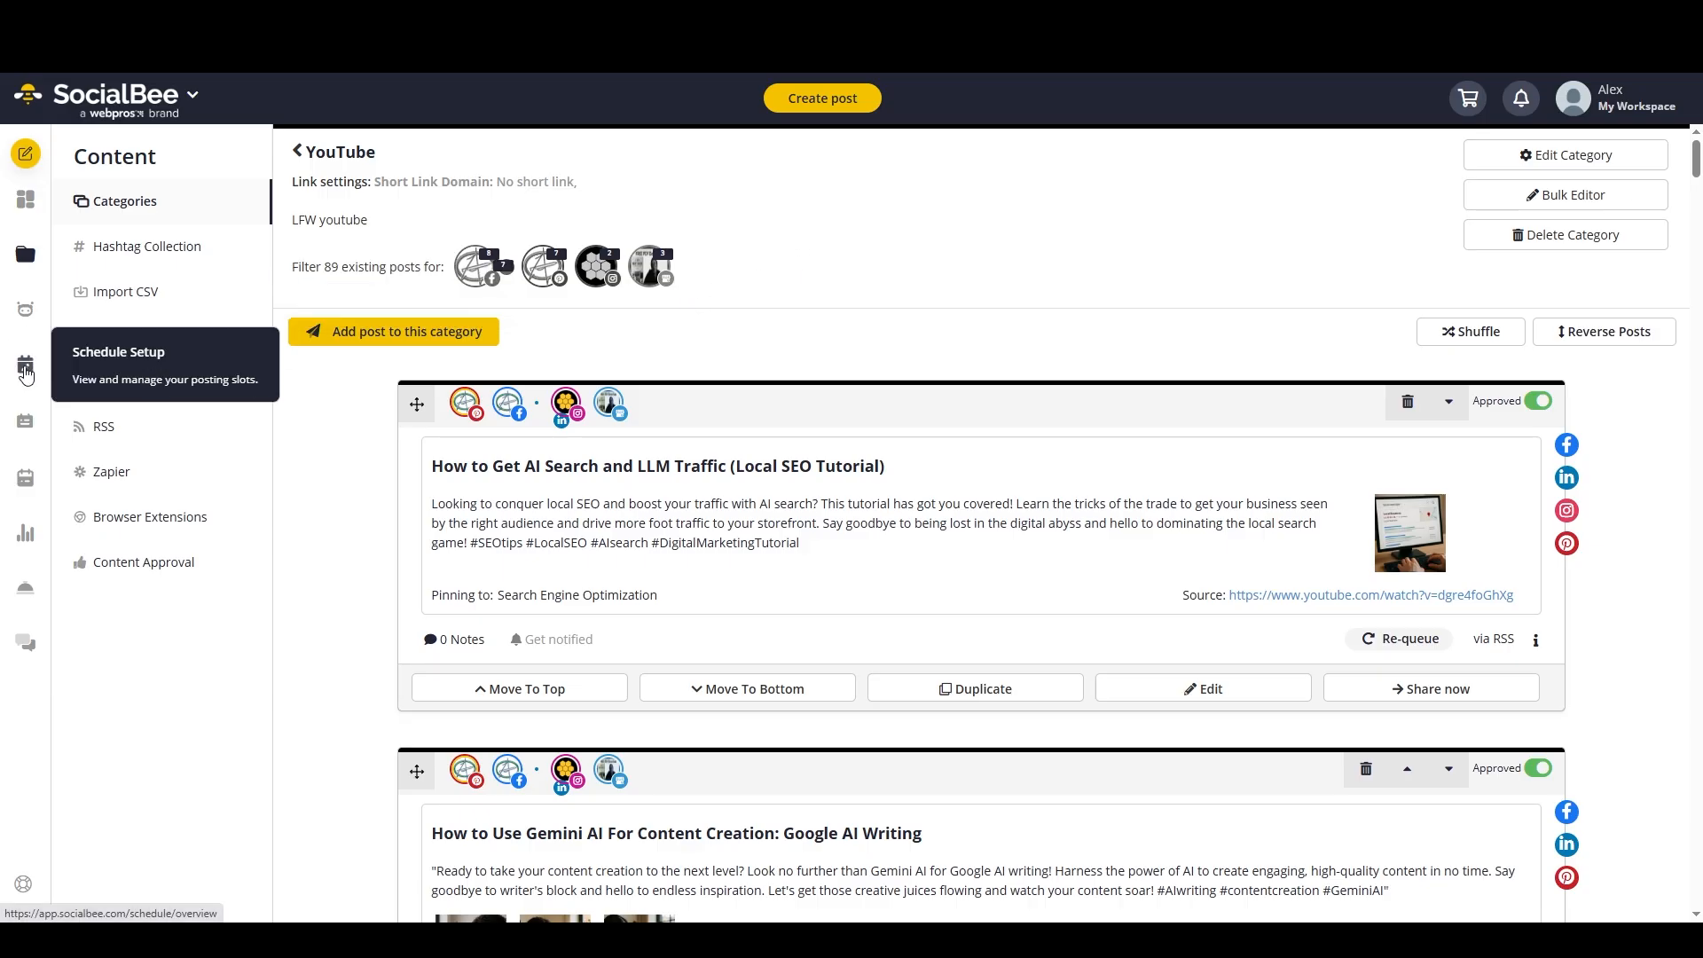
Create a Monday 14:31 posting time for the YouTube category on the Pinterest, Facebook page, LinkedIn, Instagram and Google page profiles
click(26, 371)
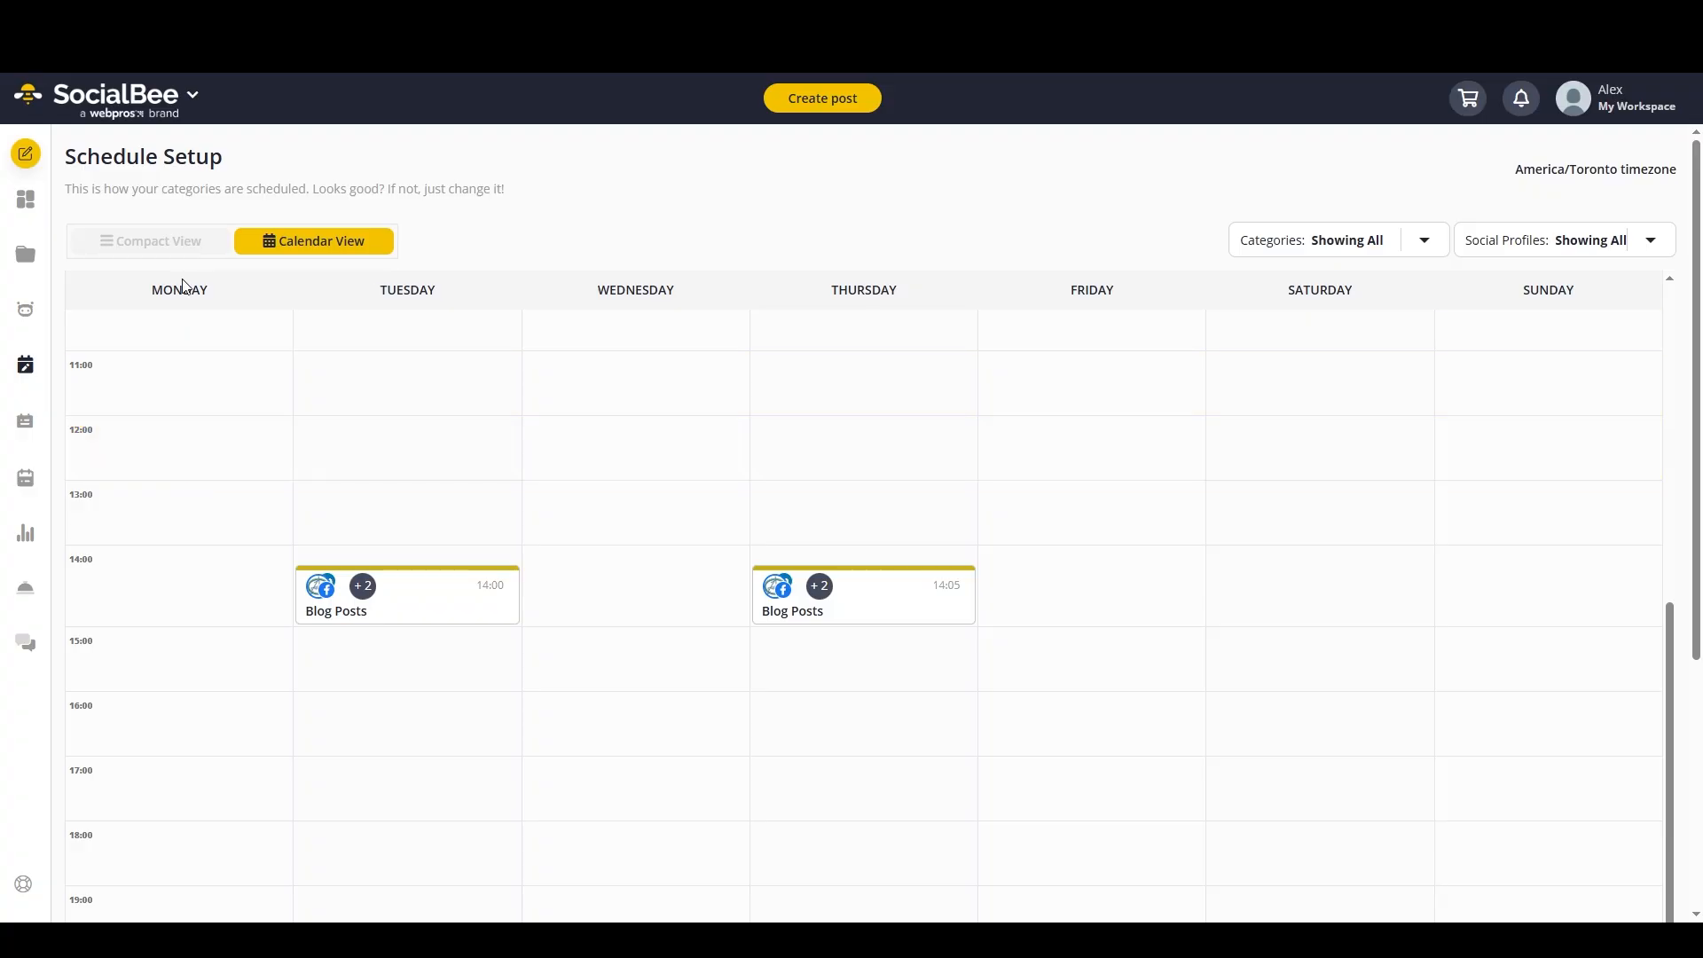
click(210, 726)
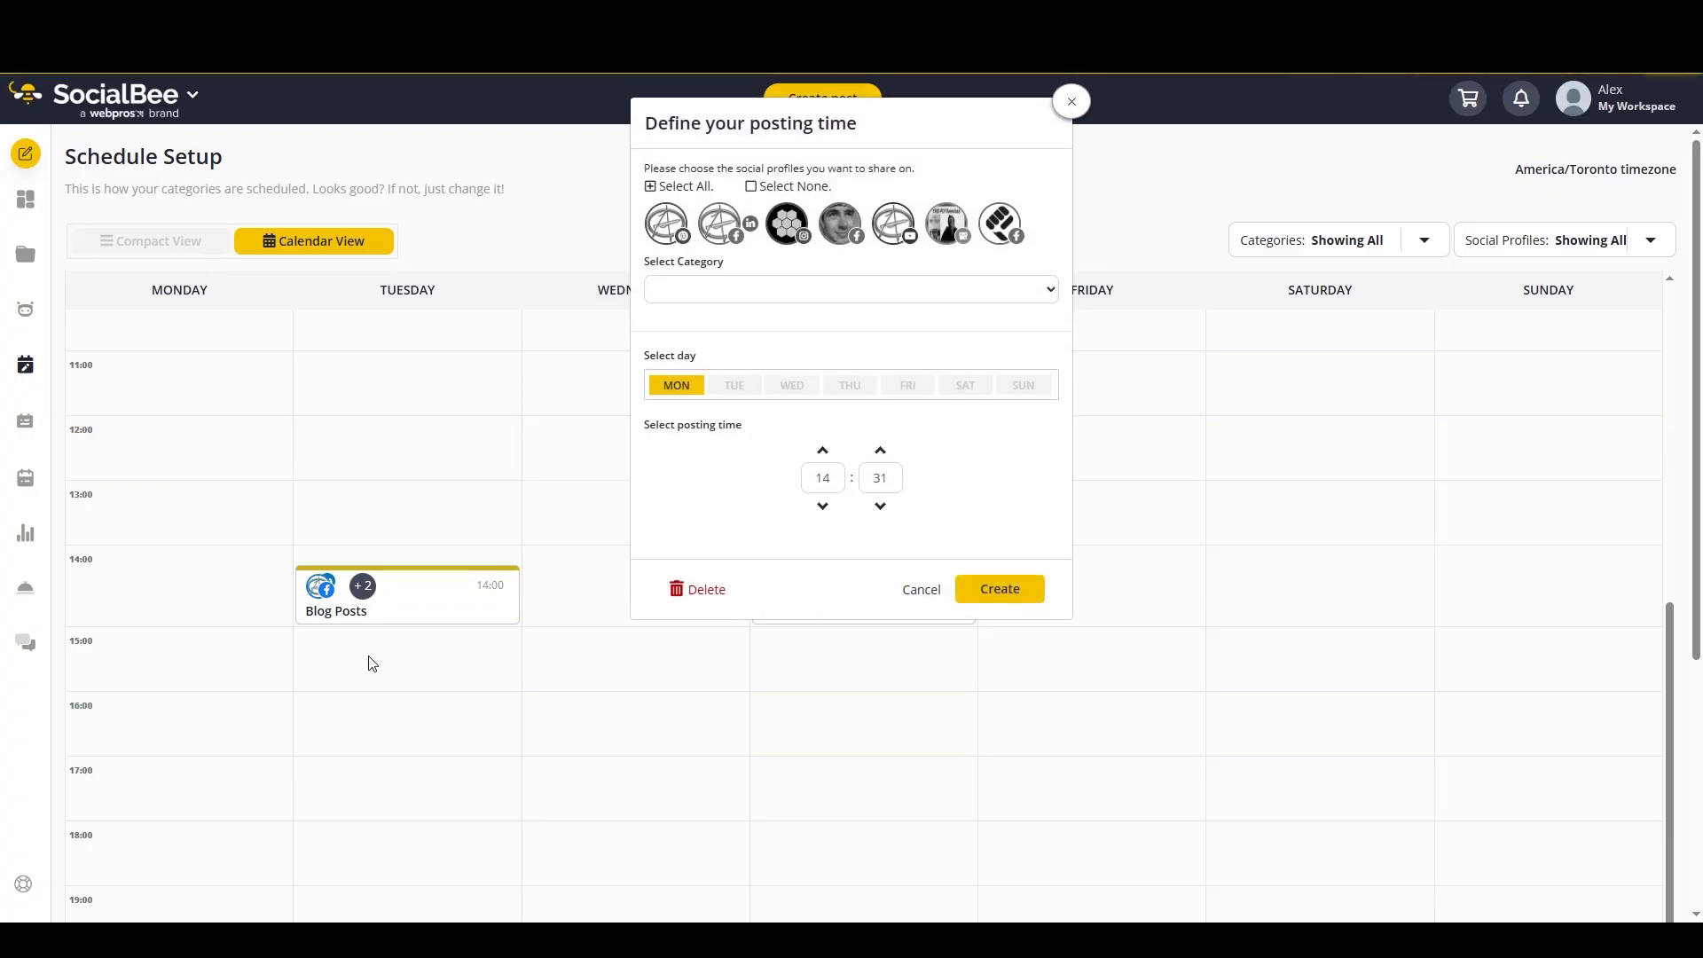
click(664, 231)
click(717, 227)
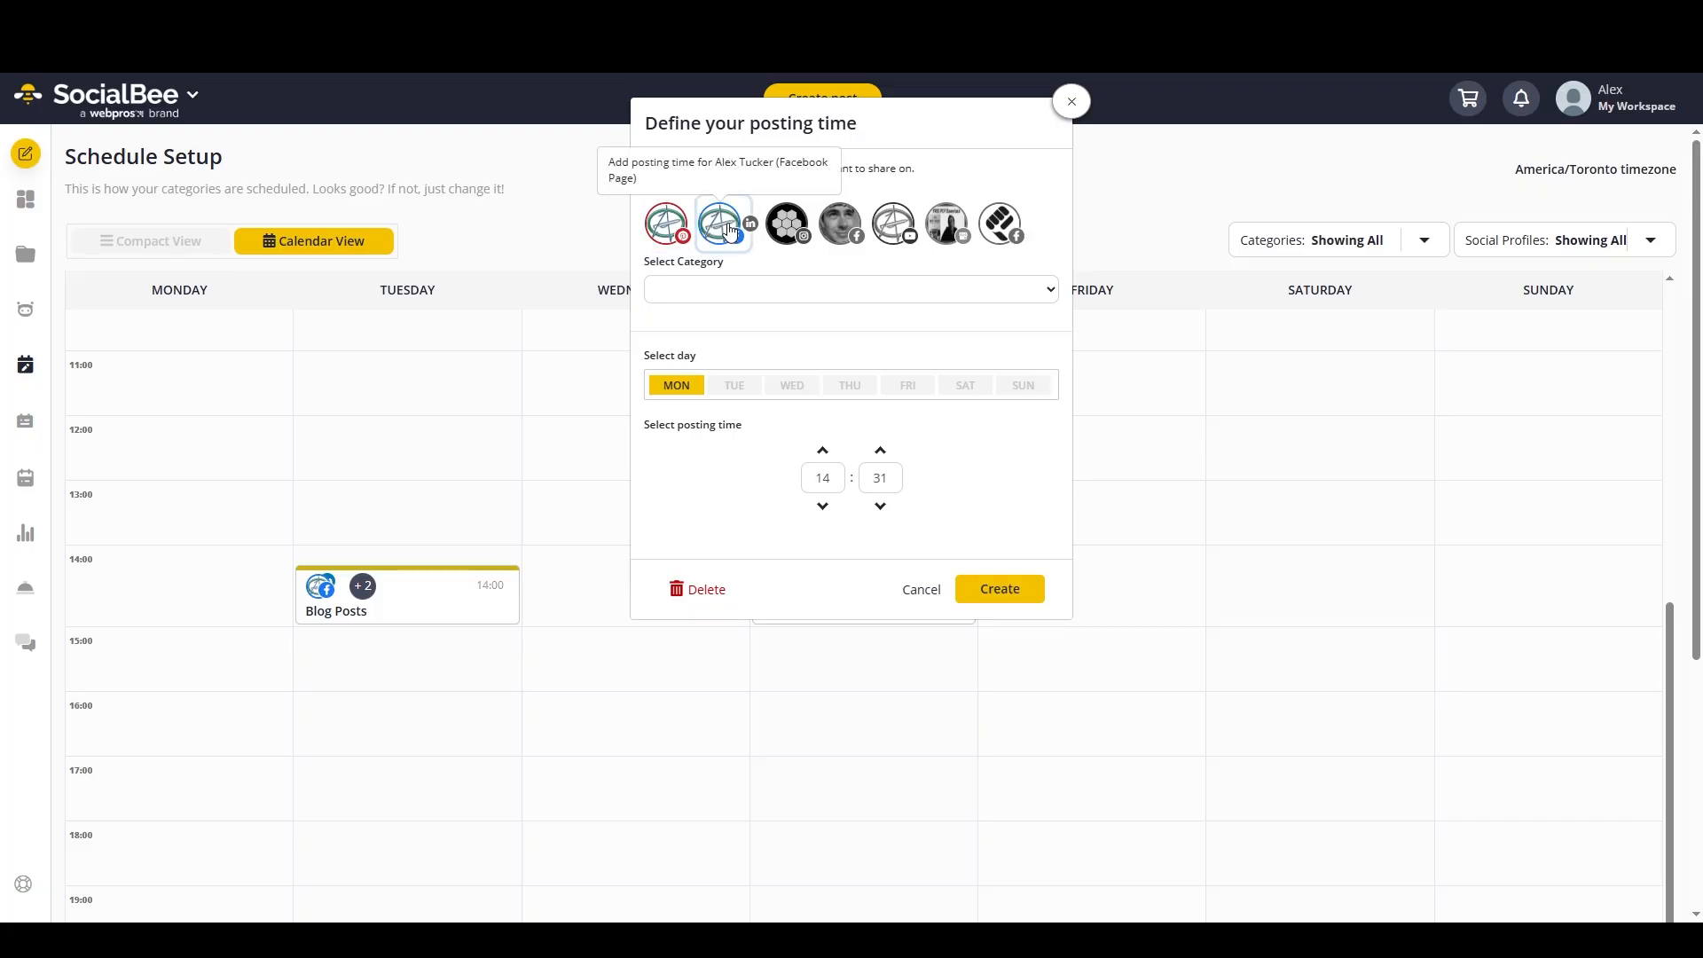
click(754, 226)
click(787, 226)
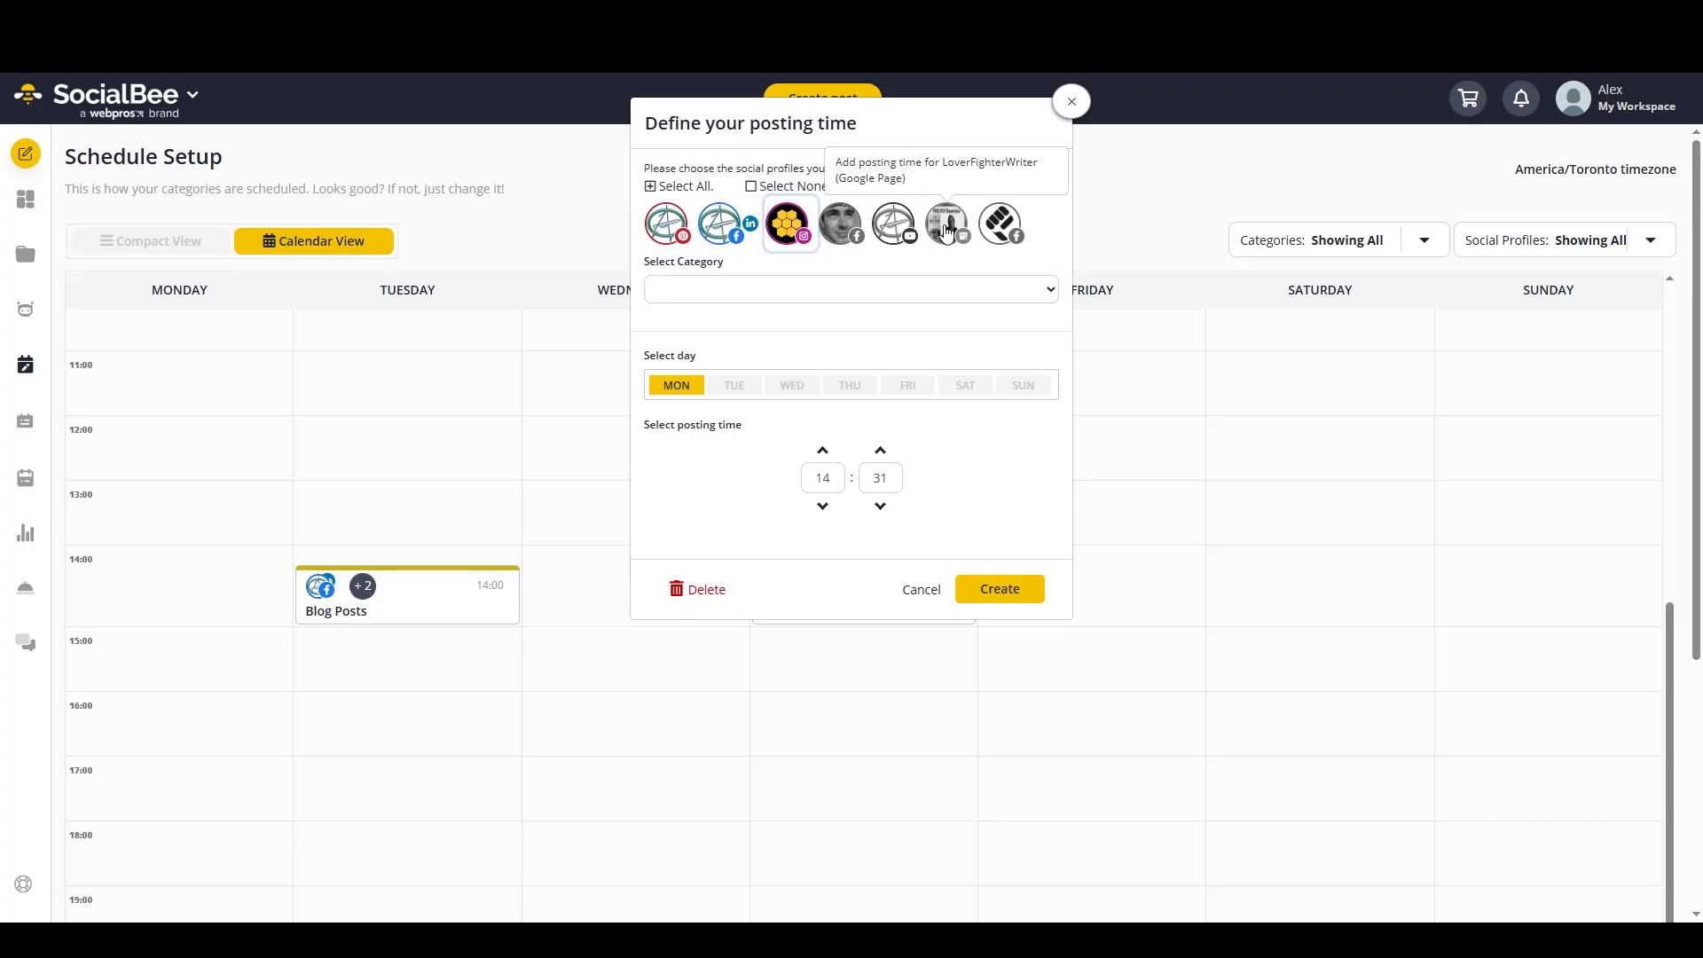
click(947, 232)
click(930, 296)
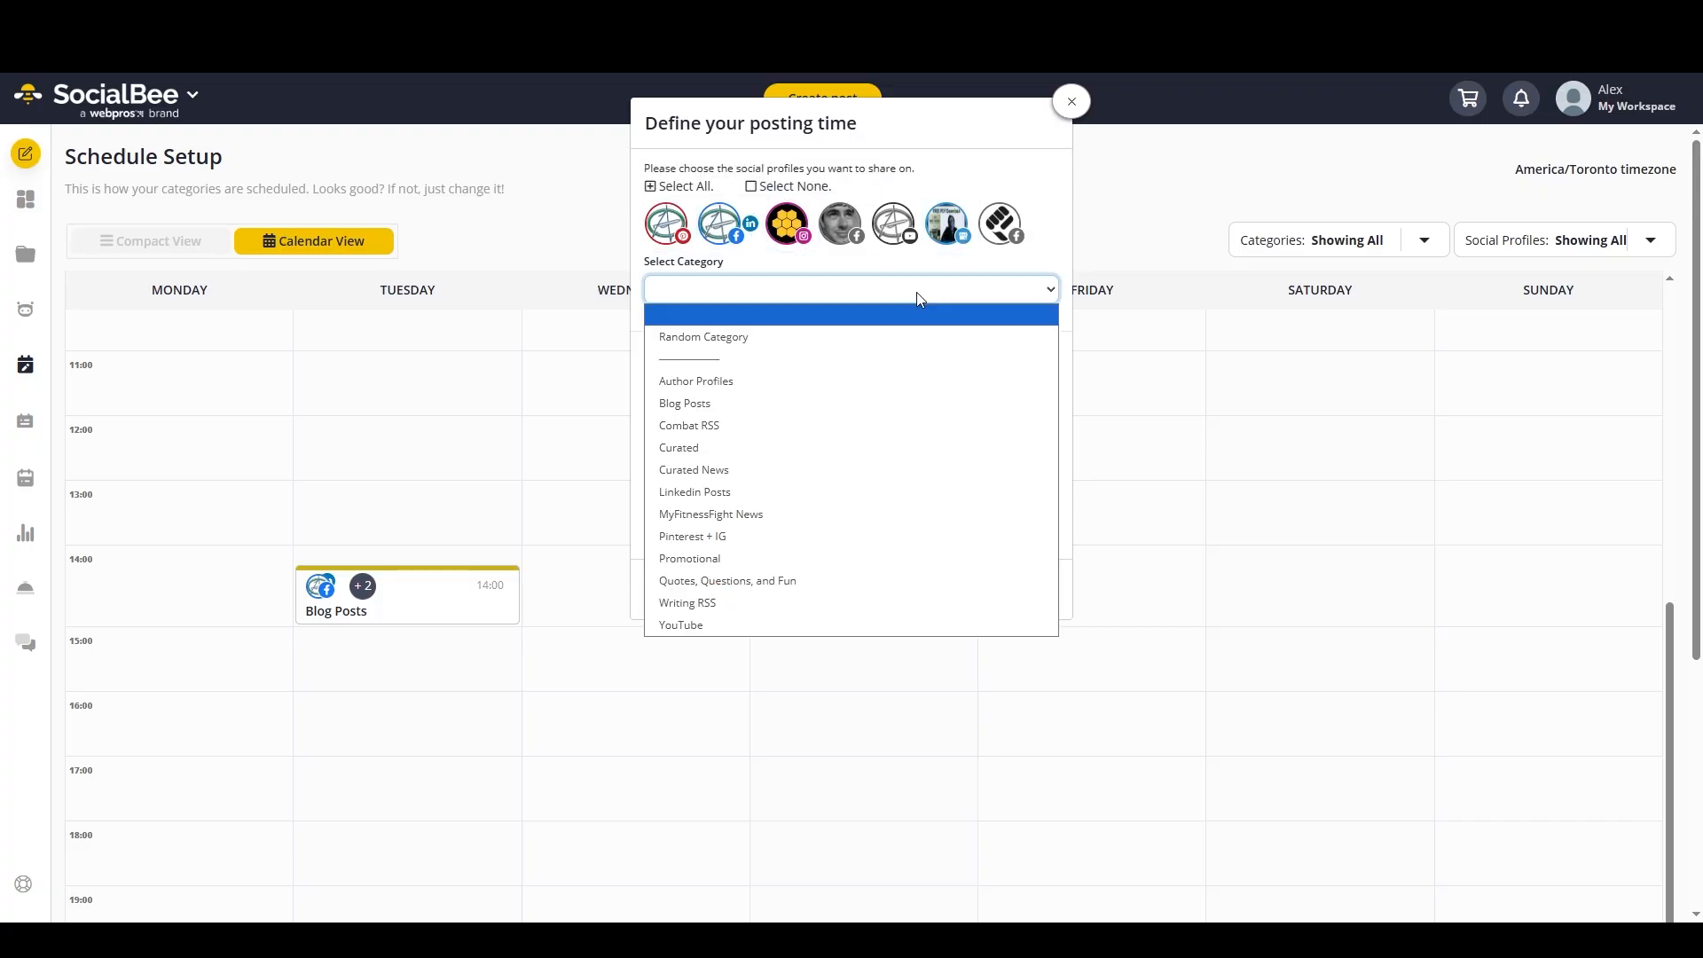
click(687, 625)
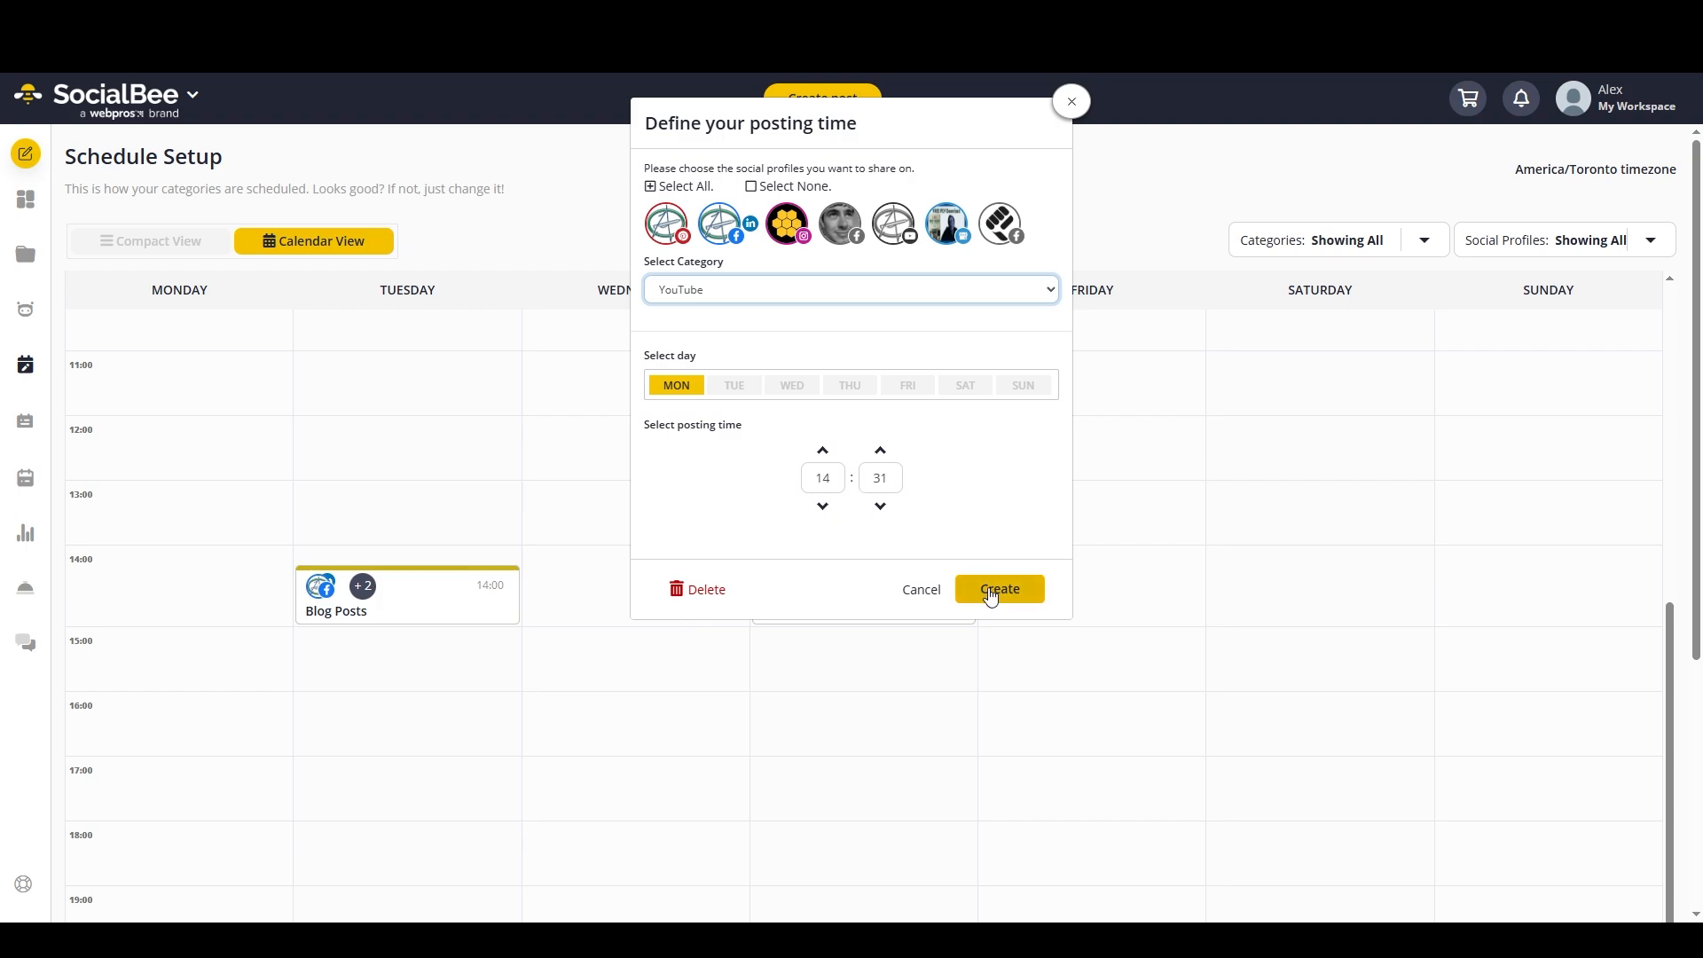
click(992, 592)
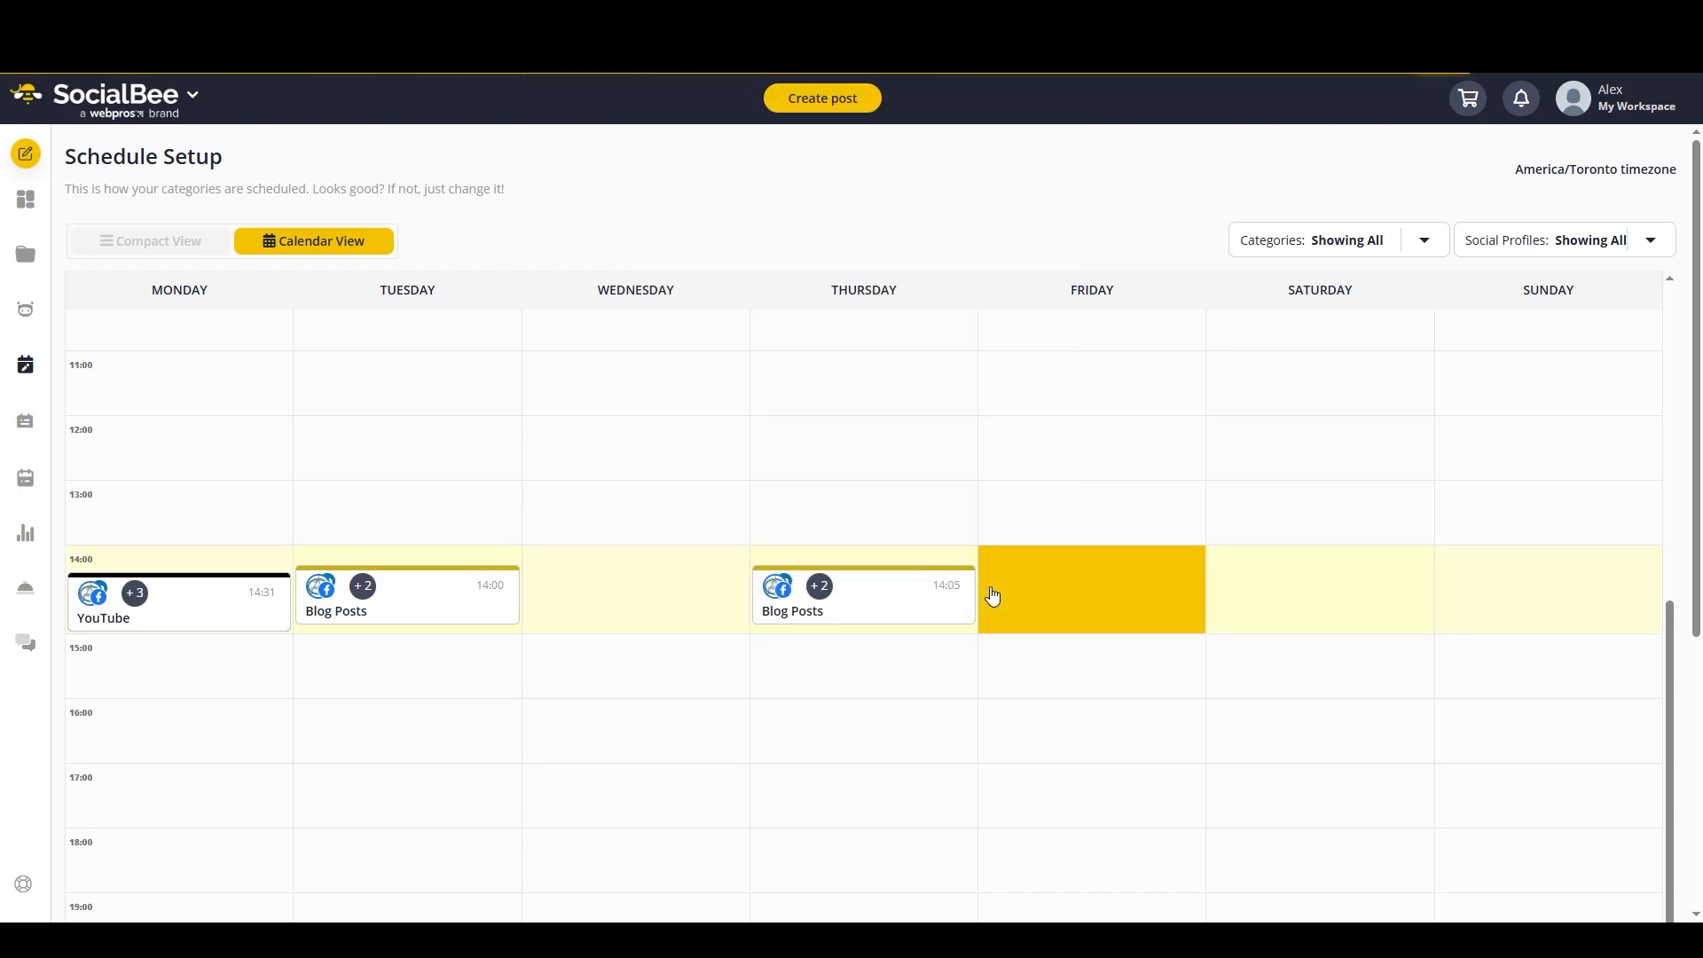
Change the hour of the Monday YouTube posting time to 16 and save the edited slot
double_click(818, 475)
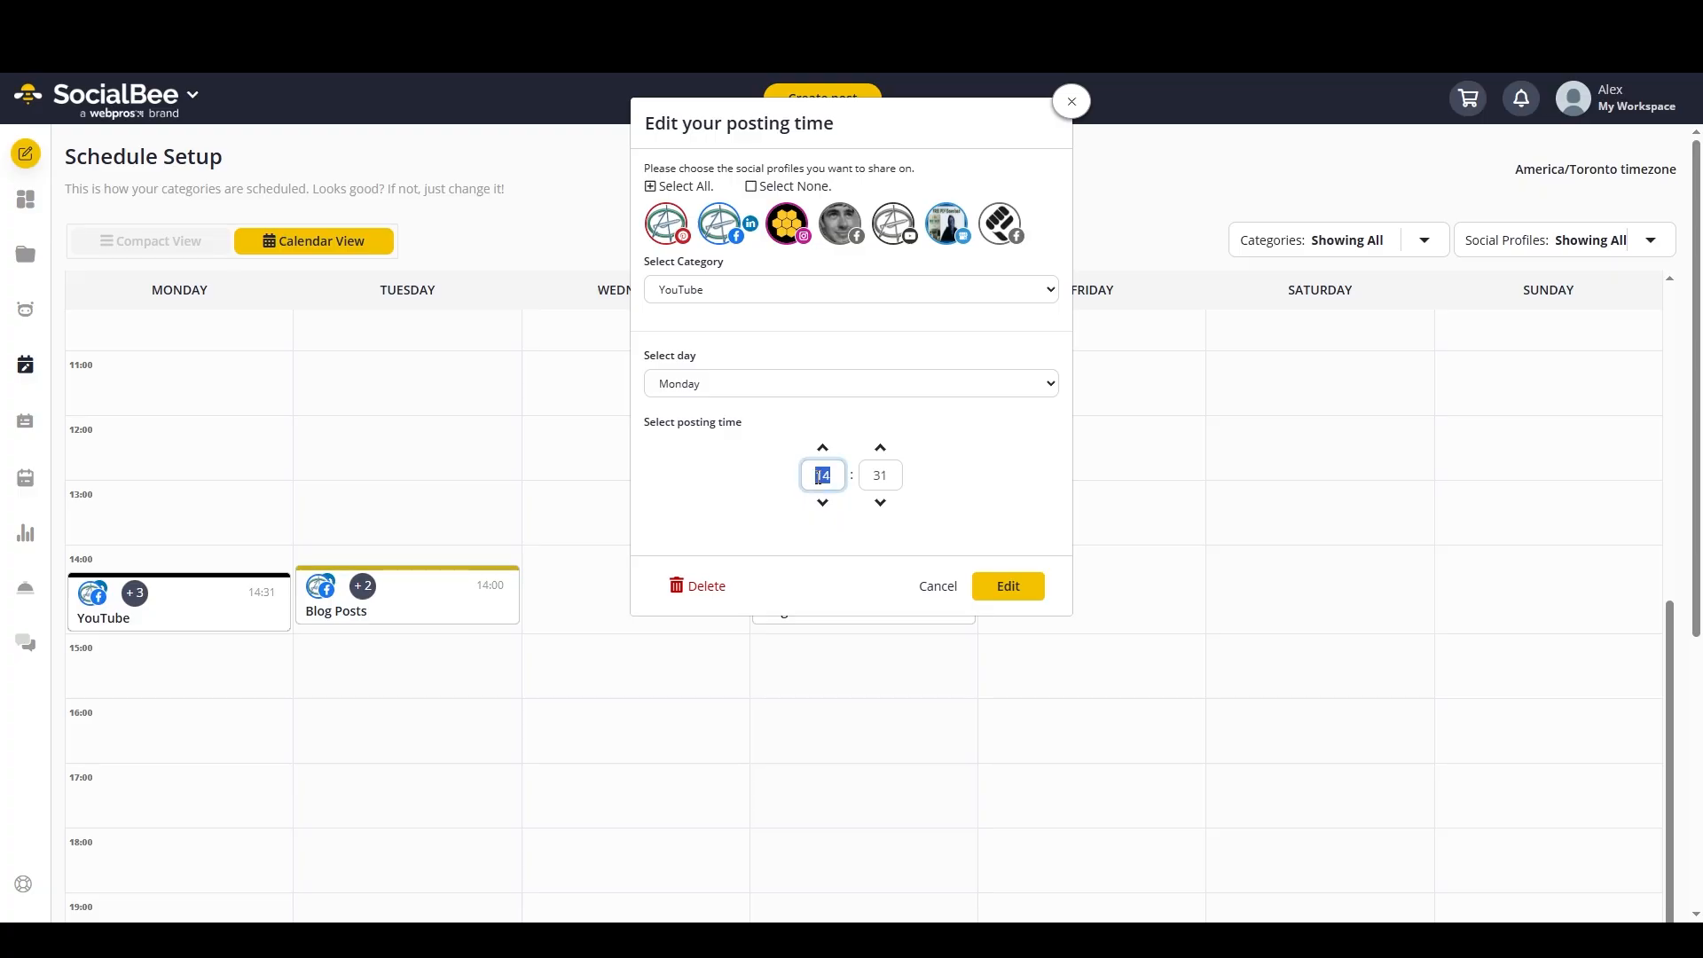
text(16)
click(1006, 587)
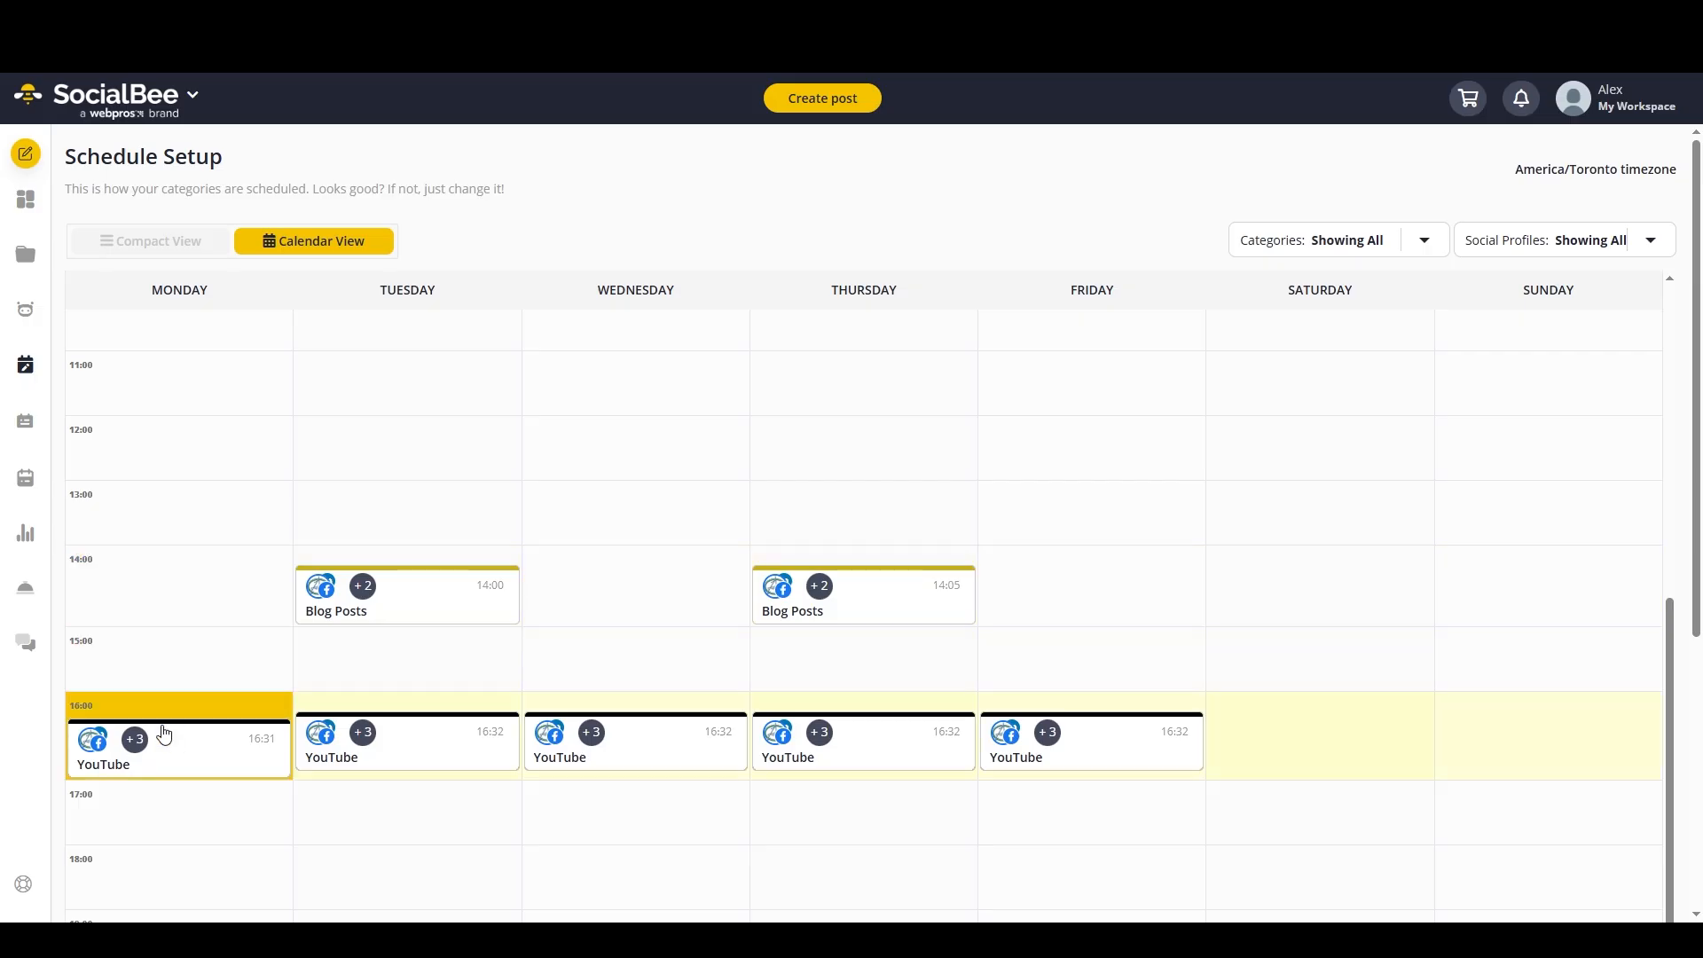
mouse_move(135, 739)
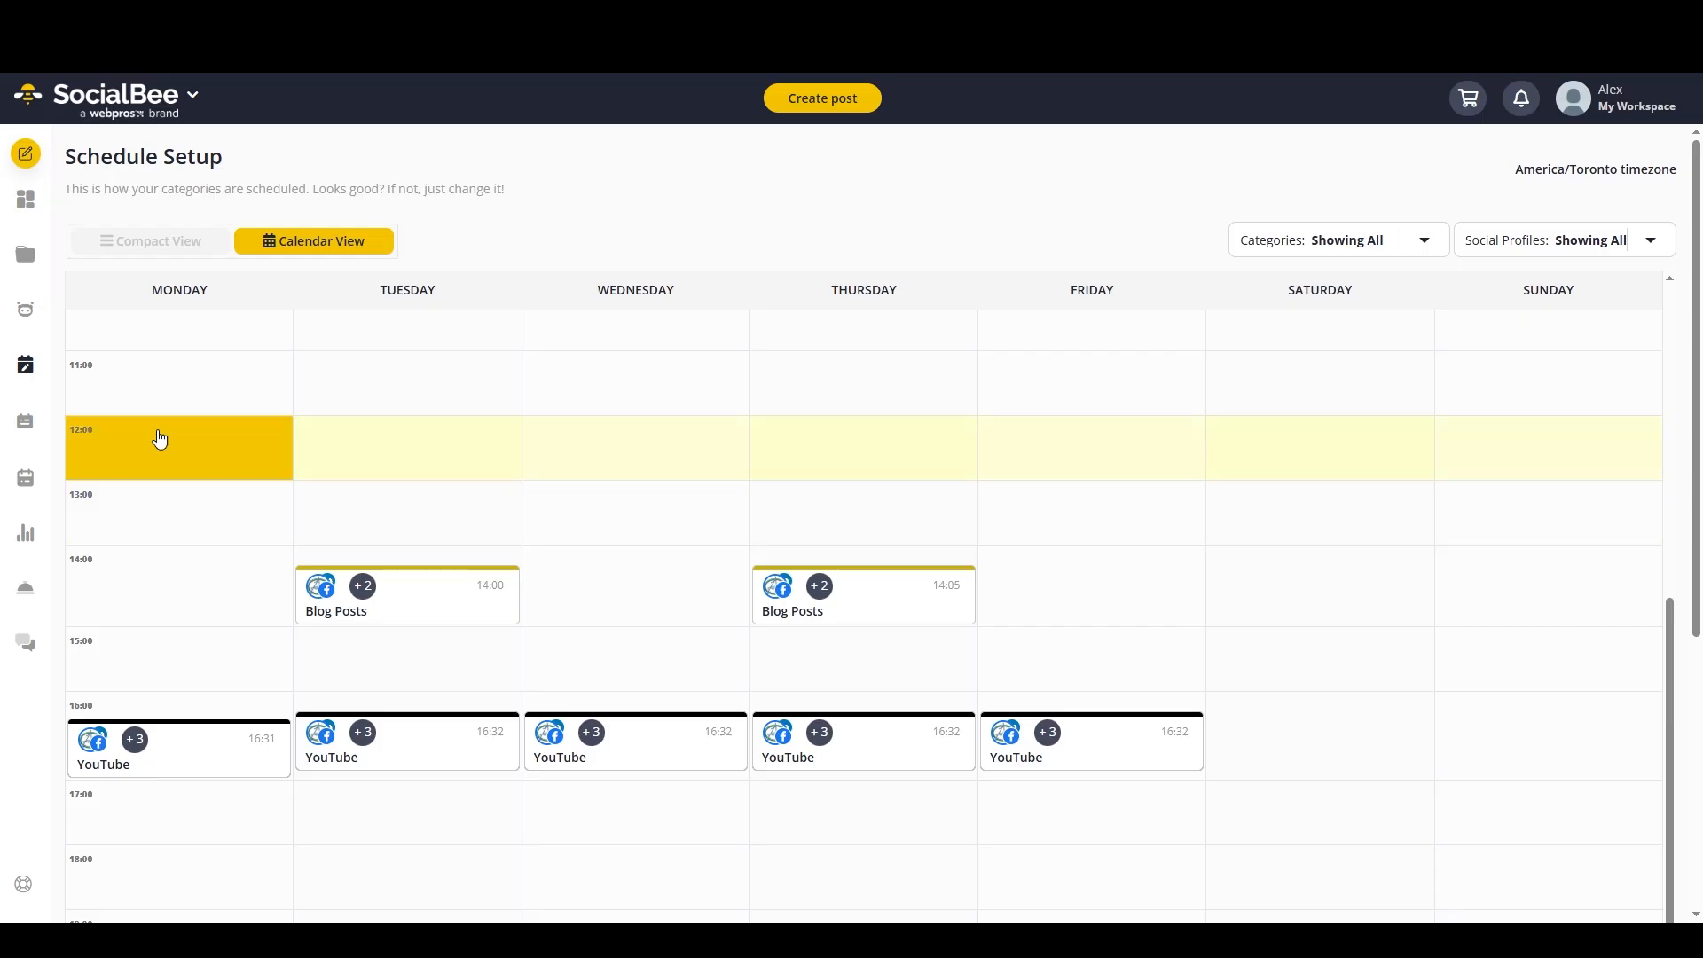
Review the upcoming posts with their scheduled dates and times, and look through the posts in the YouTube category
click(24, 424)
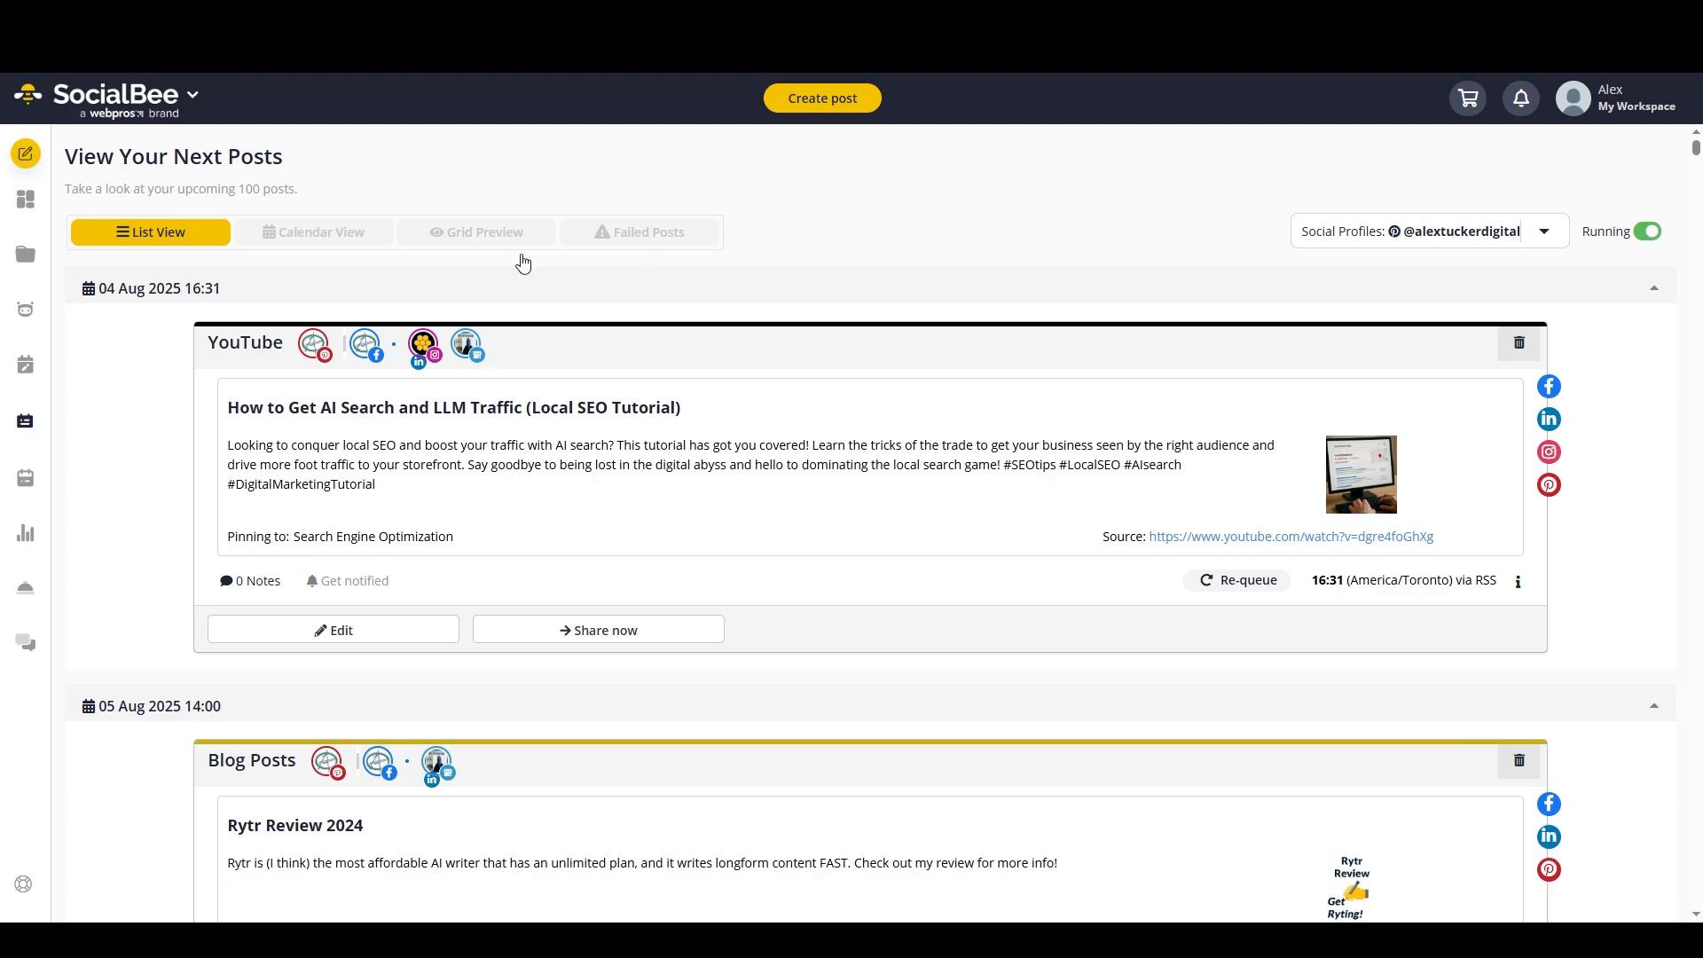
scroll(403, 390, down, 5)
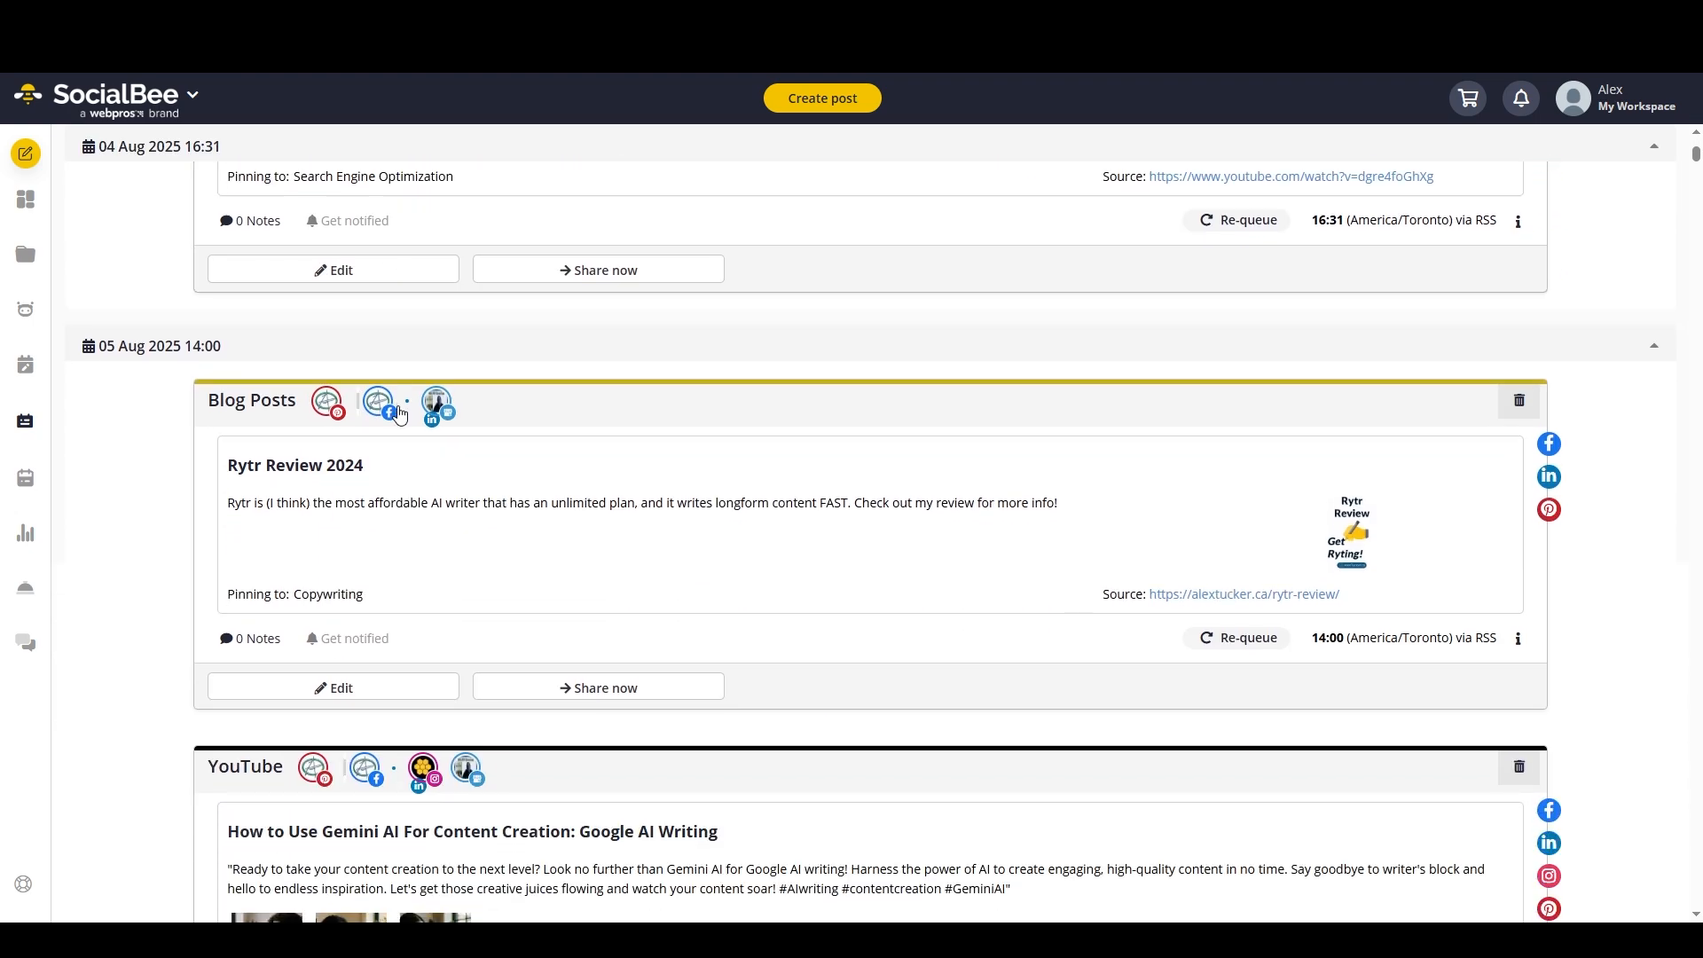
scroll(434, 418, down, 3)
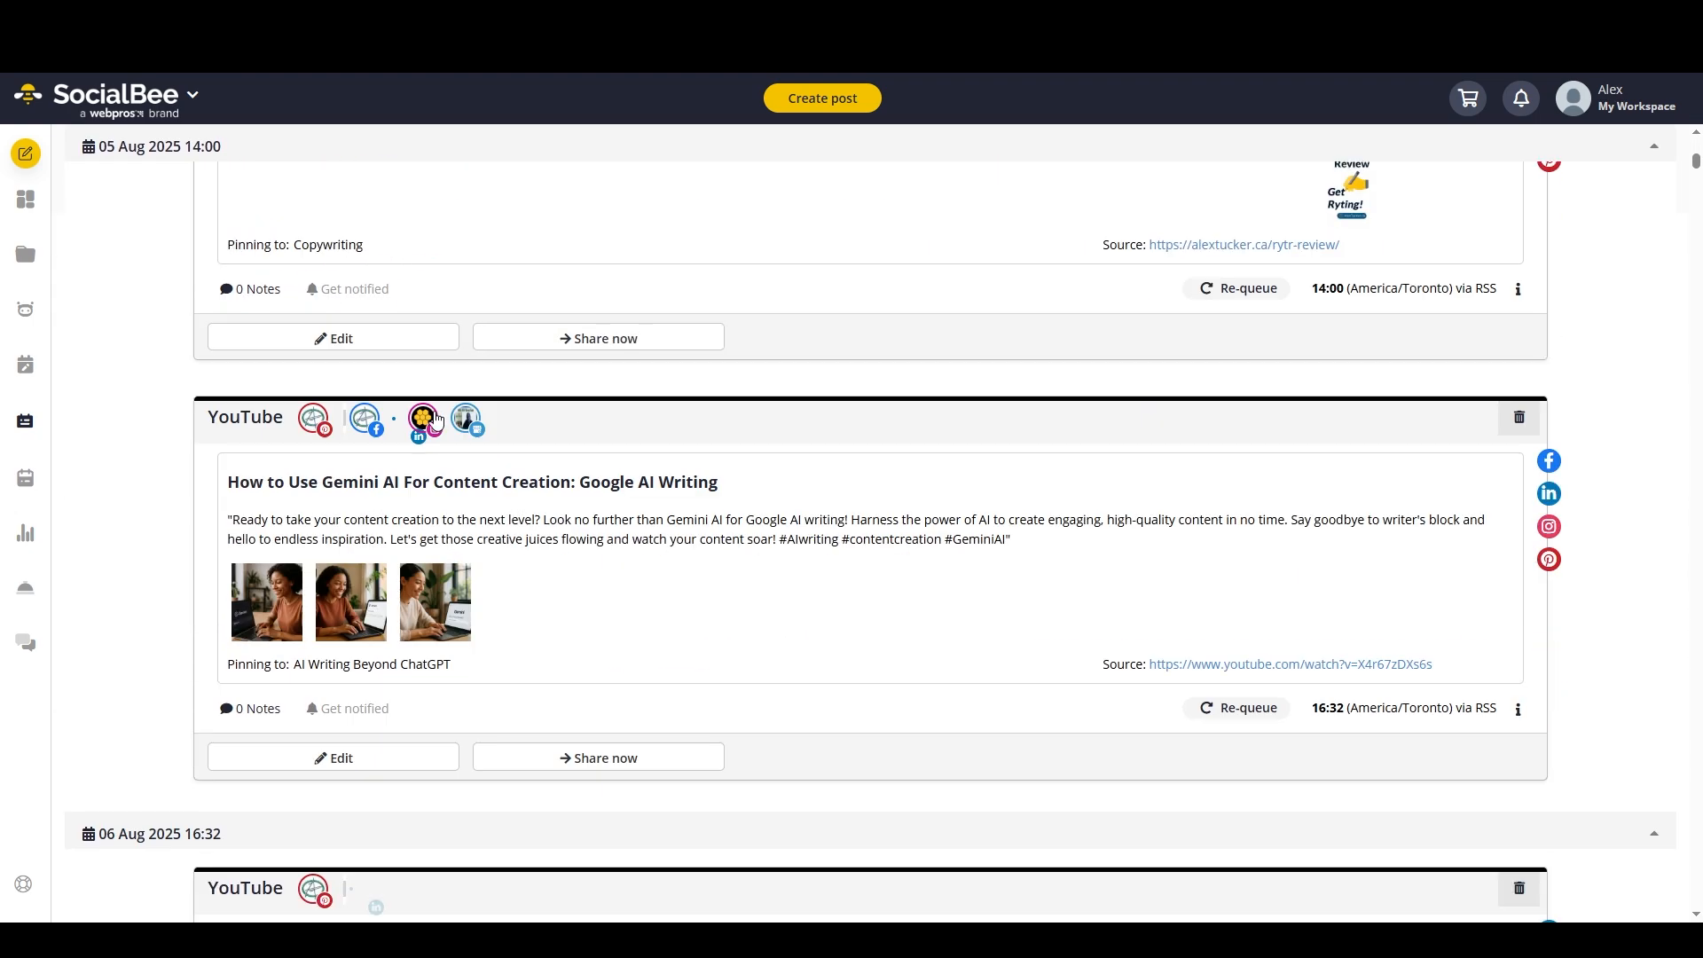
scroll(414, 315, up, 2)
scroll(597, 334, down, 2)
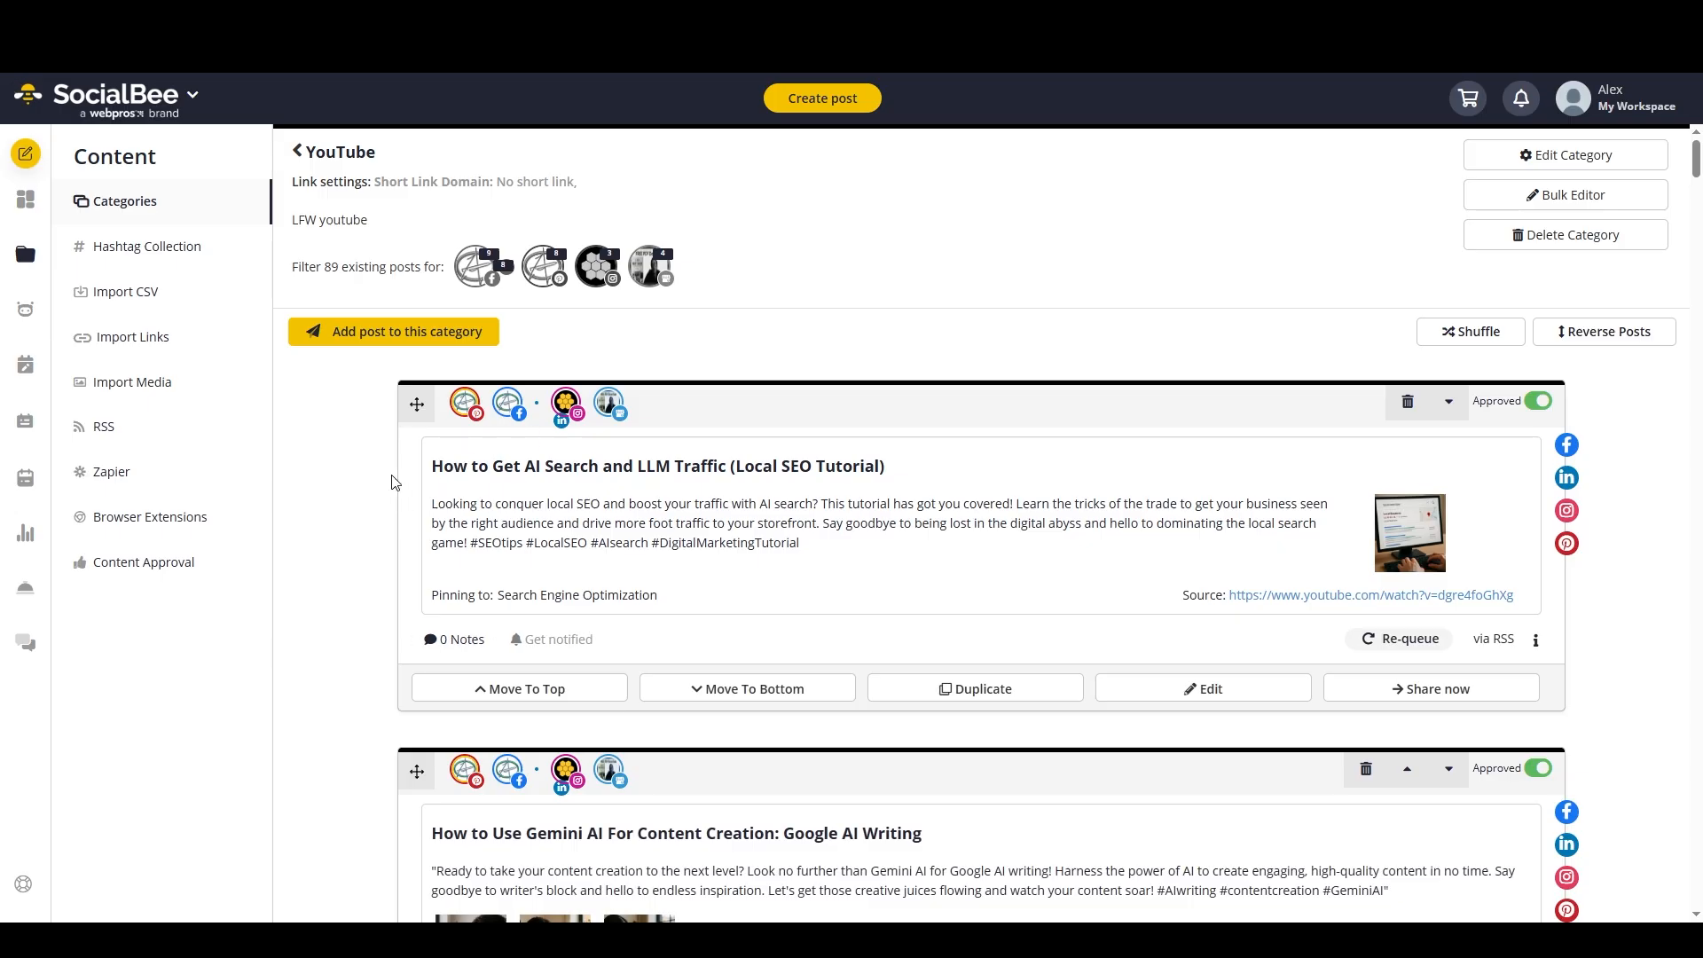
scroll(395, 481, down, 7)
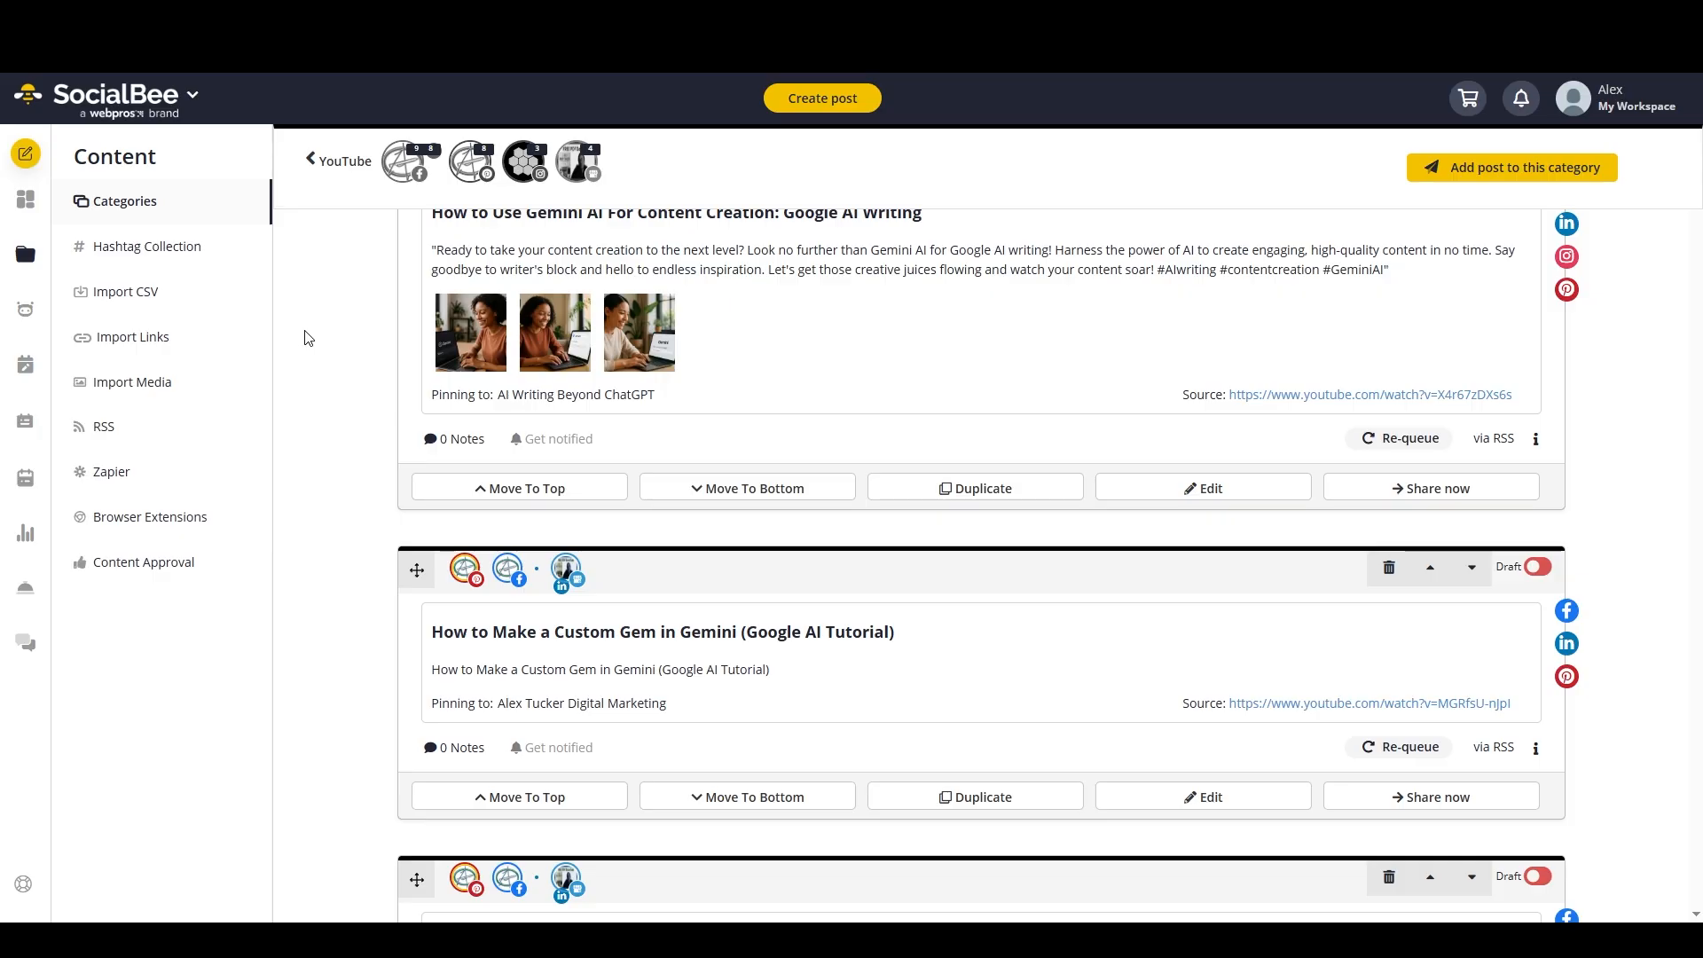
scroll(309, 338, down, 3)
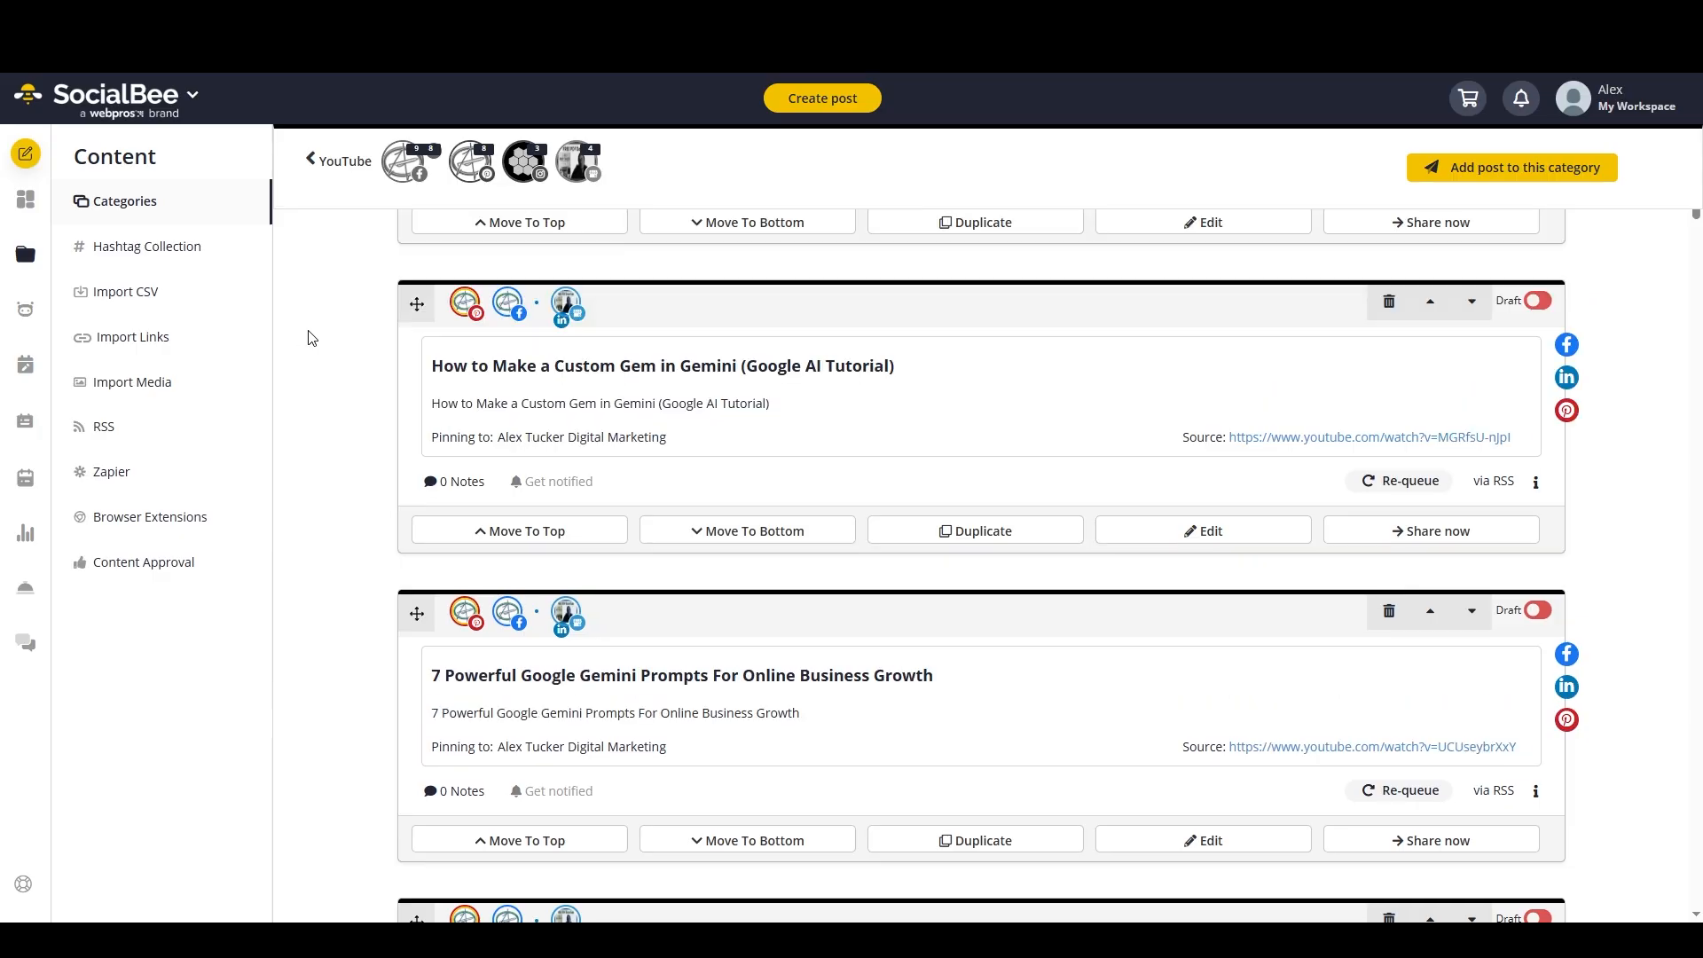